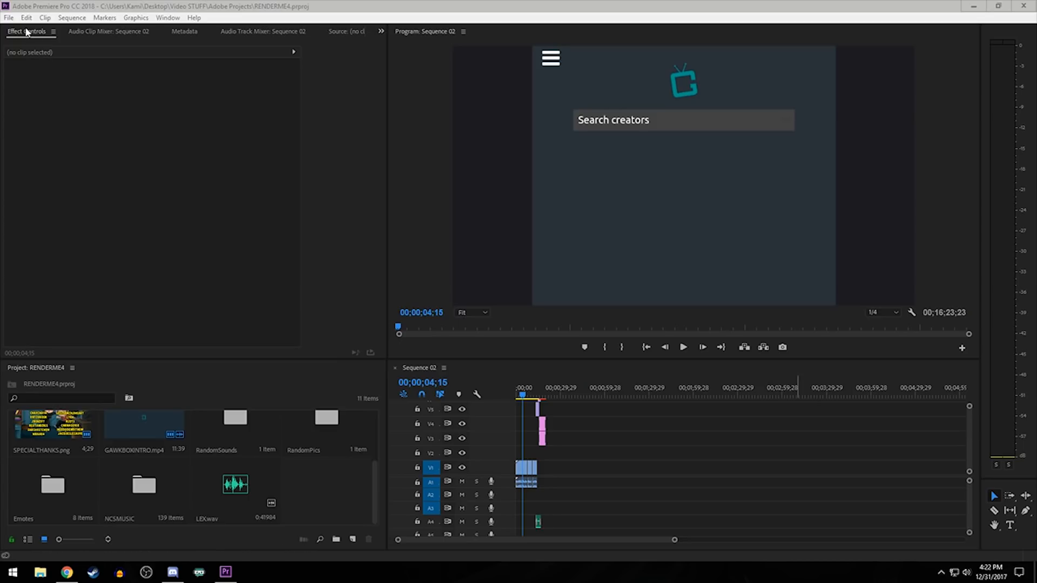
# - Open the New Sequence dialog, review its presets and settings, and close it without creating a sequence
pyautogui.click(9, 17)
pyautogui.moveTo(21, 31)
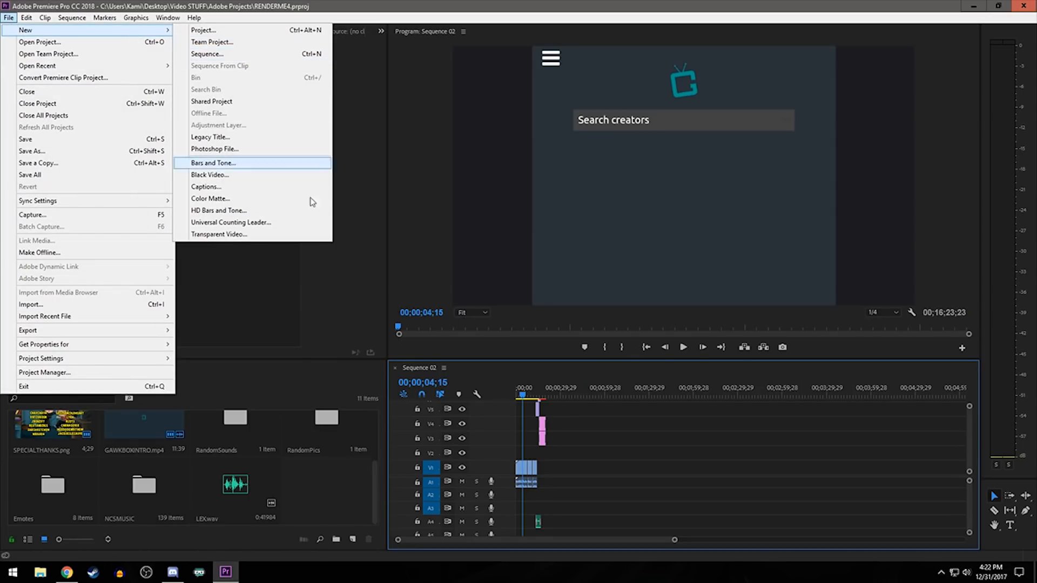
pyautogui.click(353, 539)
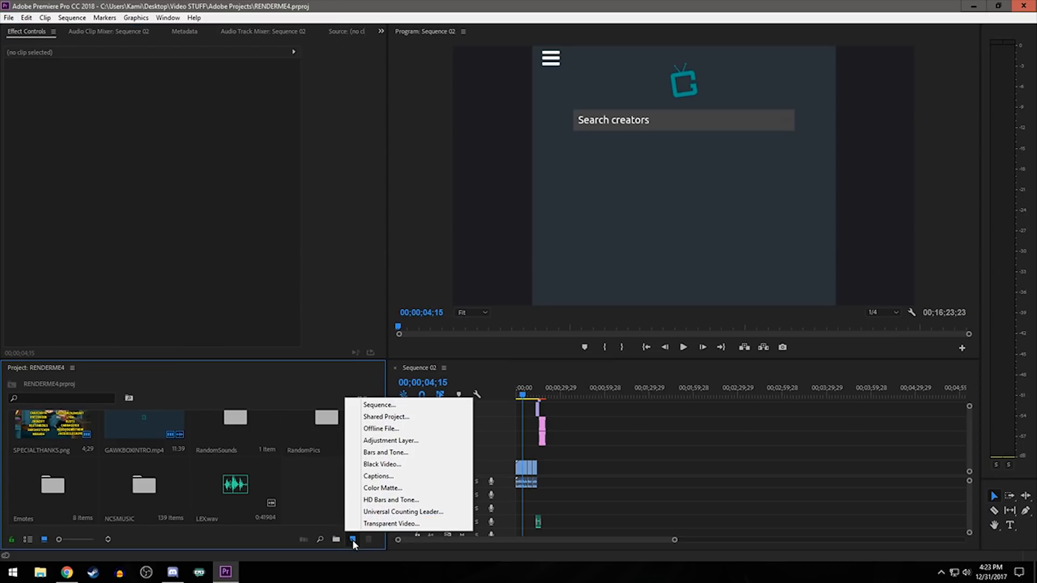
pyautogui.click(397, 406)
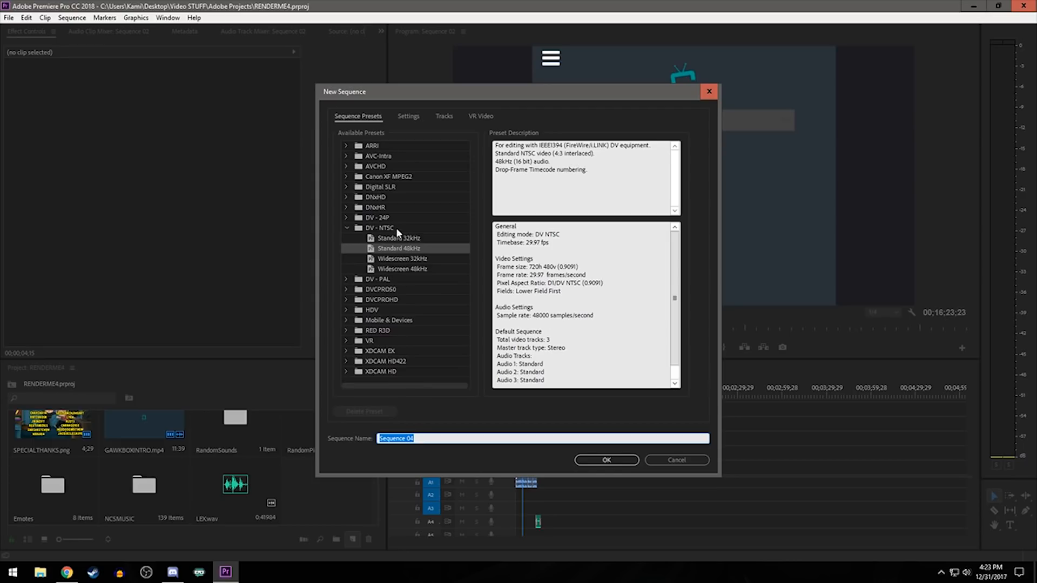
pyautogui.click(398, 116)
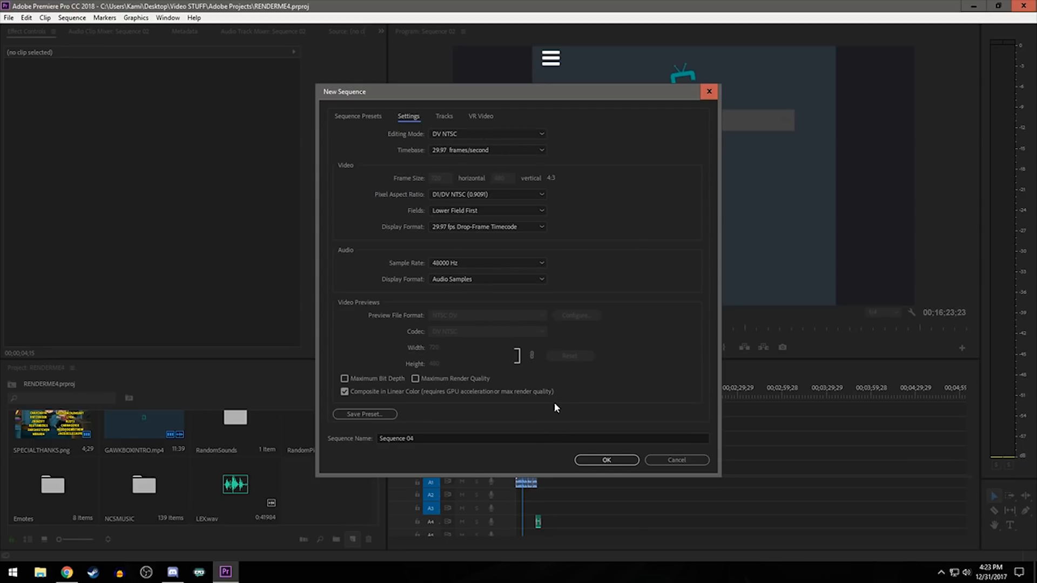
pyautogui.click(684, 462)
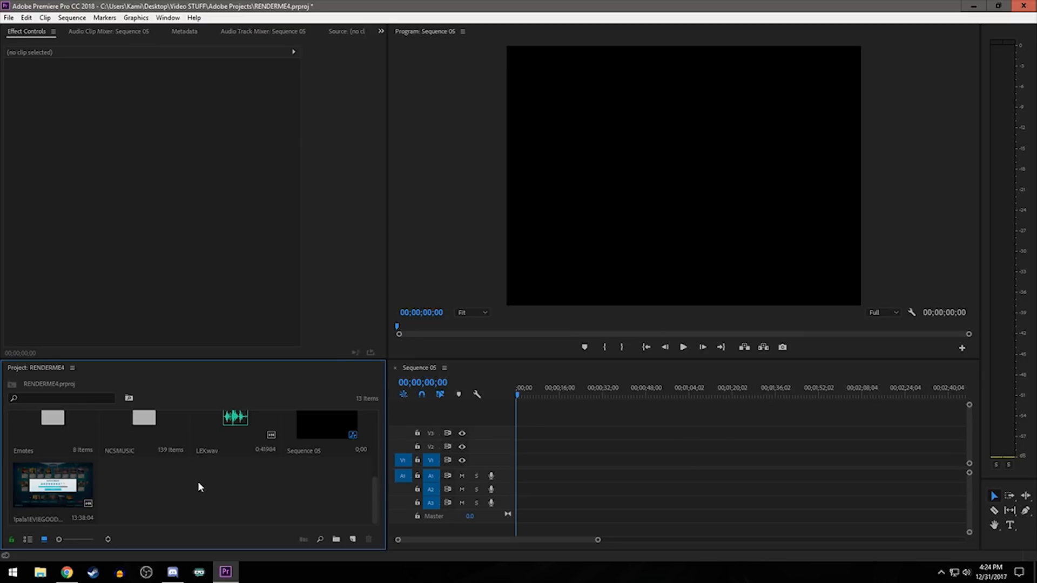
# - Place the 1pala1EVIEGOOD clip on the empty Sequence 05 timeline and change the sequence settings to match the clip
pyautogui.moveTo(53, 486); pyautogui.dragTo(545, 487)
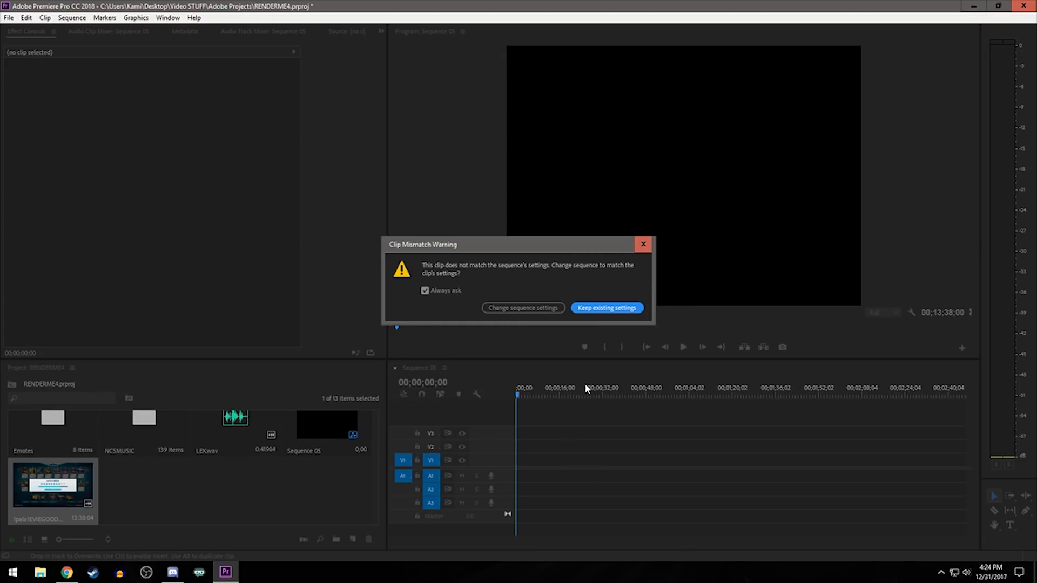
pyautogui.click(518, 308)
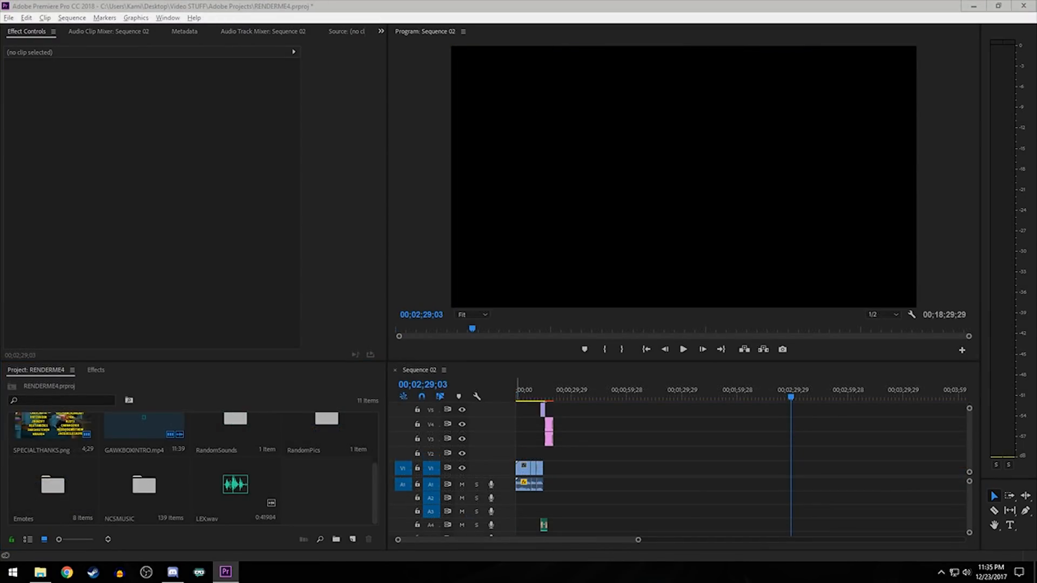
# - Import 1pala1EVIEGOOD.mp4 from the Videos To Make folder into the project and enlarge the timeline area
pyautogui.moveTo(0, 129); pyautogui.dragTo(474, 134)
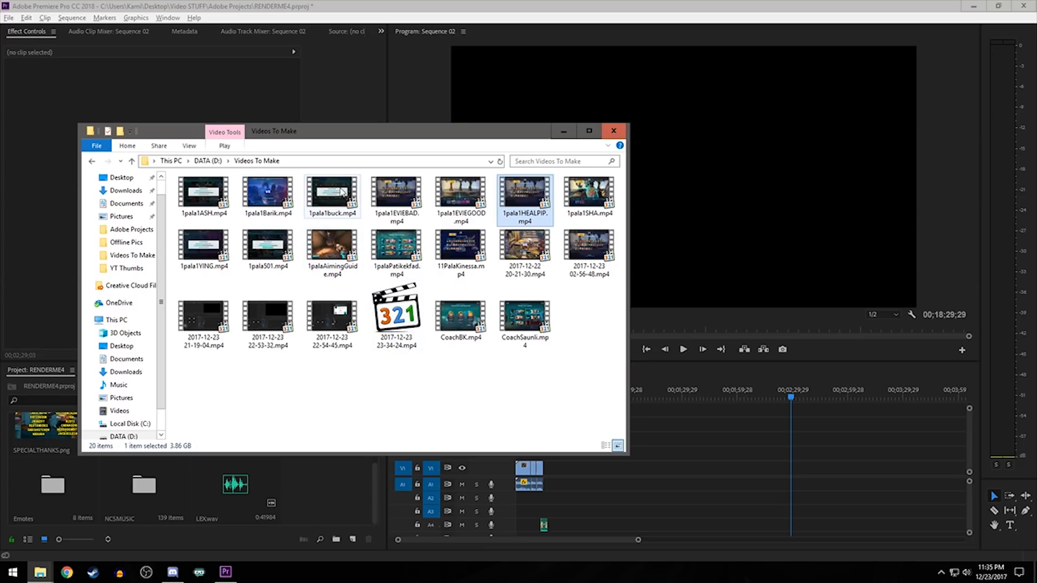
pyautogui.click(454, 208)
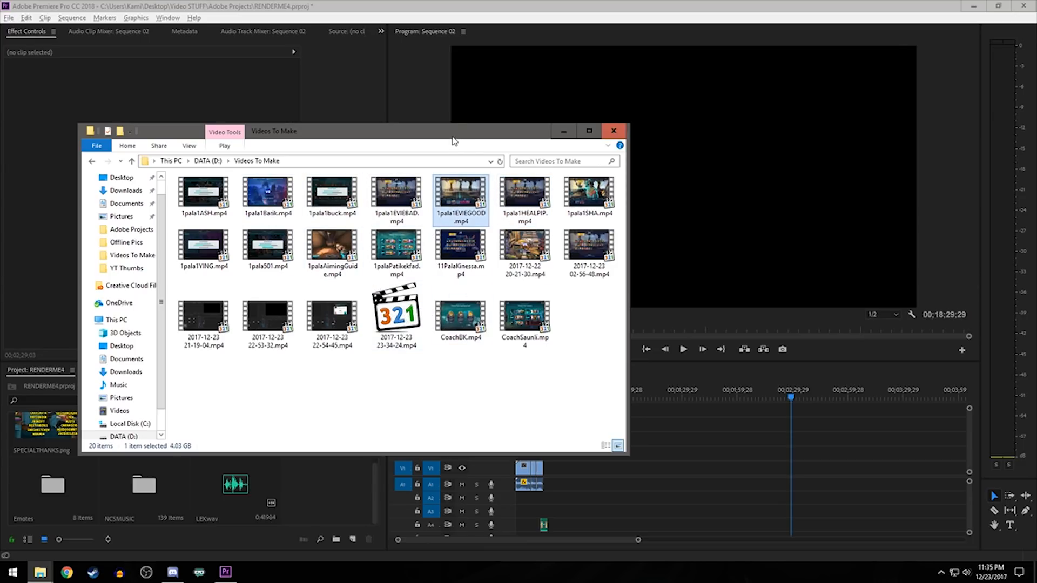
pyautogui.click(460, 247)
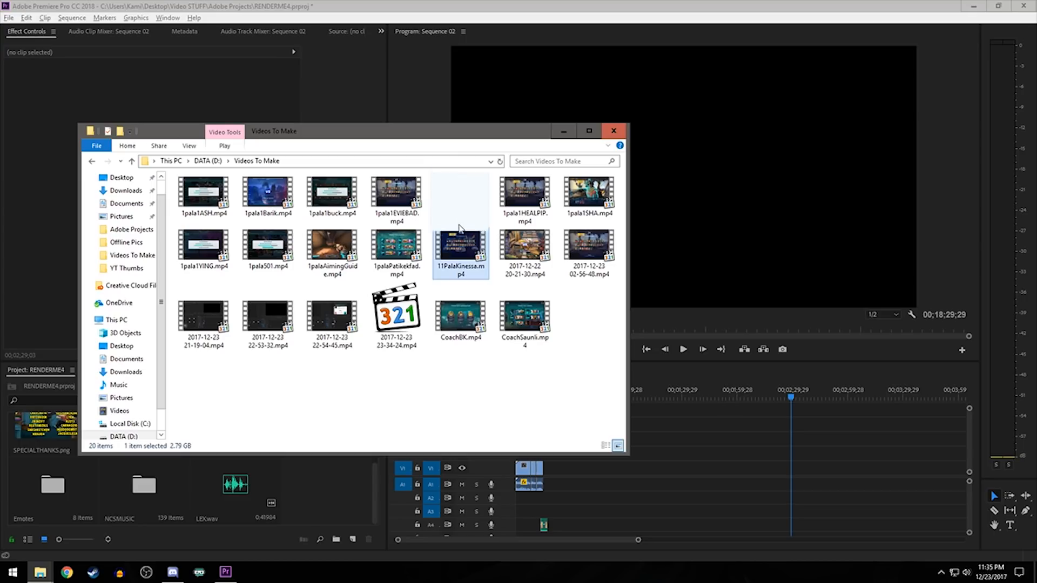
pyautogui.moveTo(471, 204); pyautogui.dragTo(324, 495)
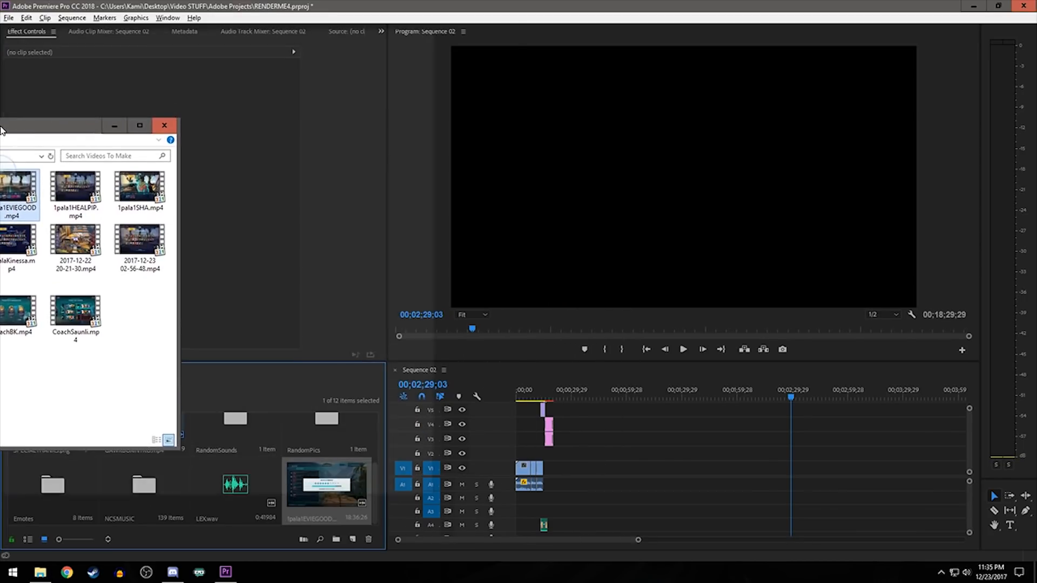
pyautogui.click(594, 298)
pyautogui.moveTo(651, 300); pyautogui.dragTo(651, 308)
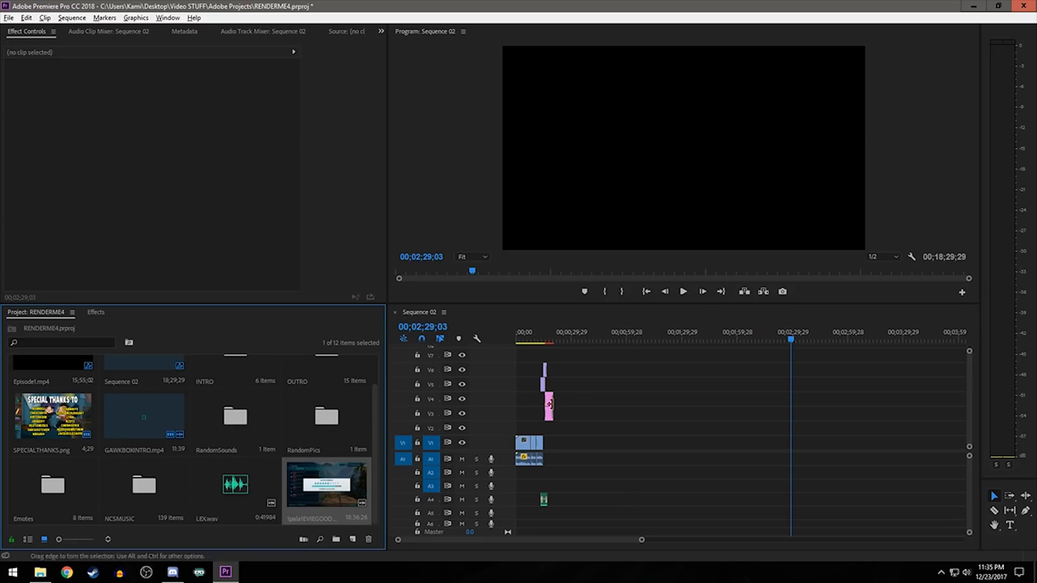
# - Place the 1pala1EVIEGOOD clip on tracks V1 and A1 of Sequence 02, directly after the intro clips
pyautogui.click(522, 340)
pyautogui.moveTo(524, 346); pyautogui.dragTo(550, 340)
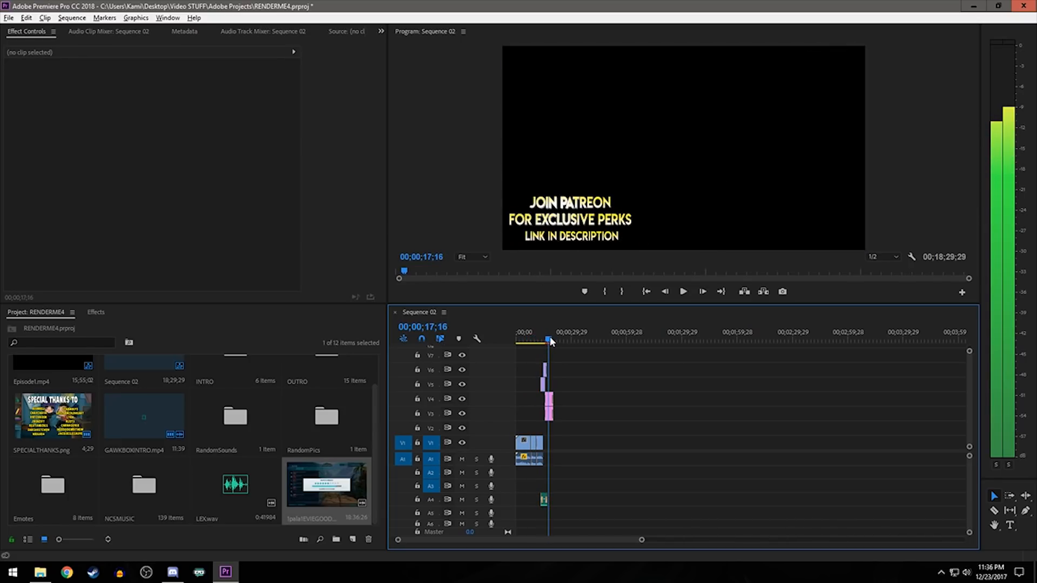
pyautogui.moveTo(340, 487); pyautogui.dragTo(548, 456)
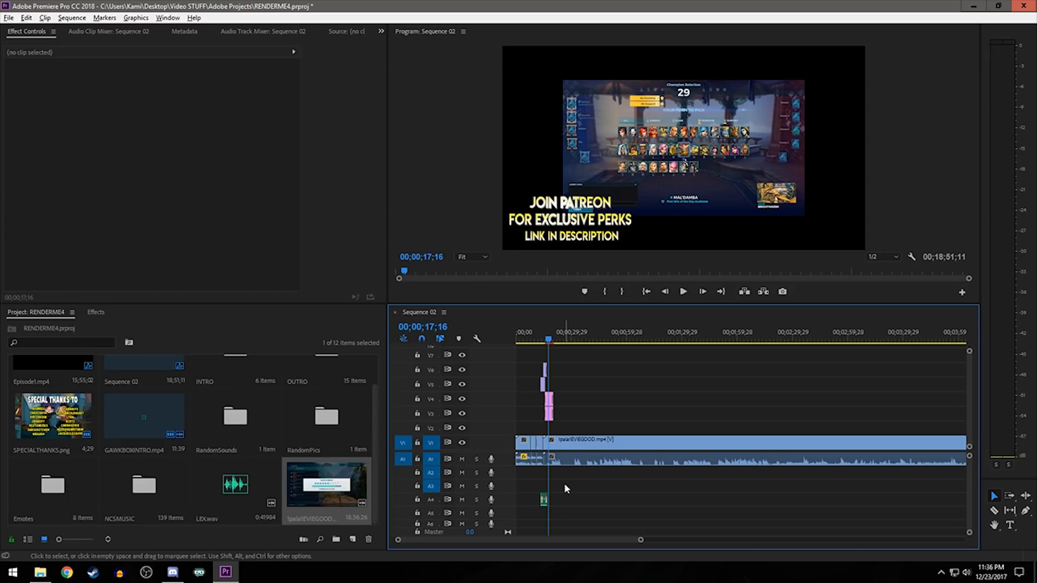
# - Move the closing clips, including OUTRO.mp4, so they directly follow the end of the 1pala1EVIEGOOD clip
pyautogui.moveTo(640, 540); pyautogui.dragTo(658, 489)
pyautogui.scroll(-5, 658, 488)
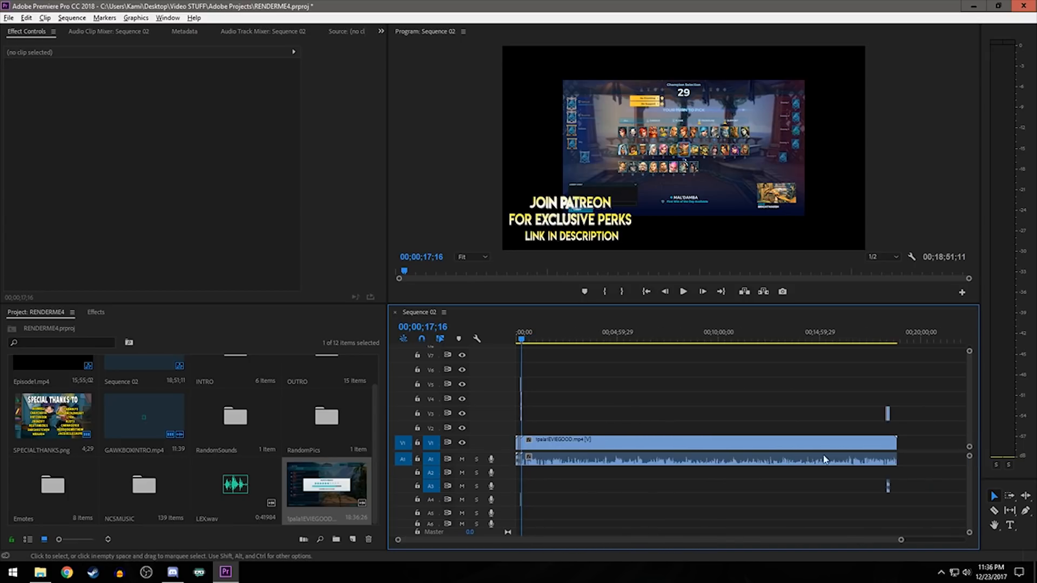
pyautogui.scroll(8, 871, 466)
pyautogui.moveTo(655, 397); pyautogui.dragTo(704, 478)
pyautogui.moveTo(686, 422); pyautogui.dragTo(761, 443)
pyautogui.scroll(3, 782, 508)
pyautogui.click(774, 513)
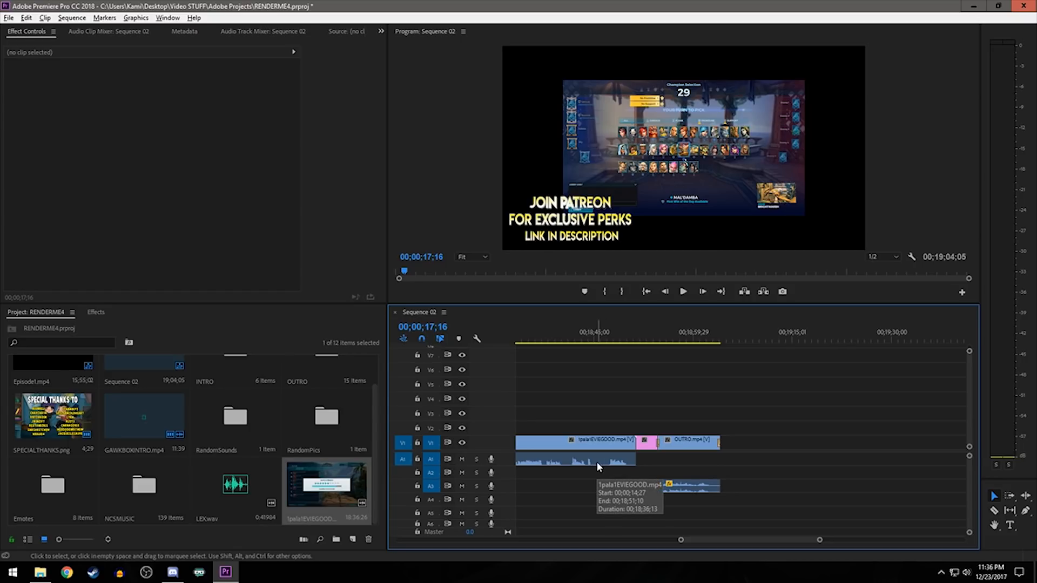
pyautogui.moveTo(719, 512); pyautogui.dragTo(682, 423)
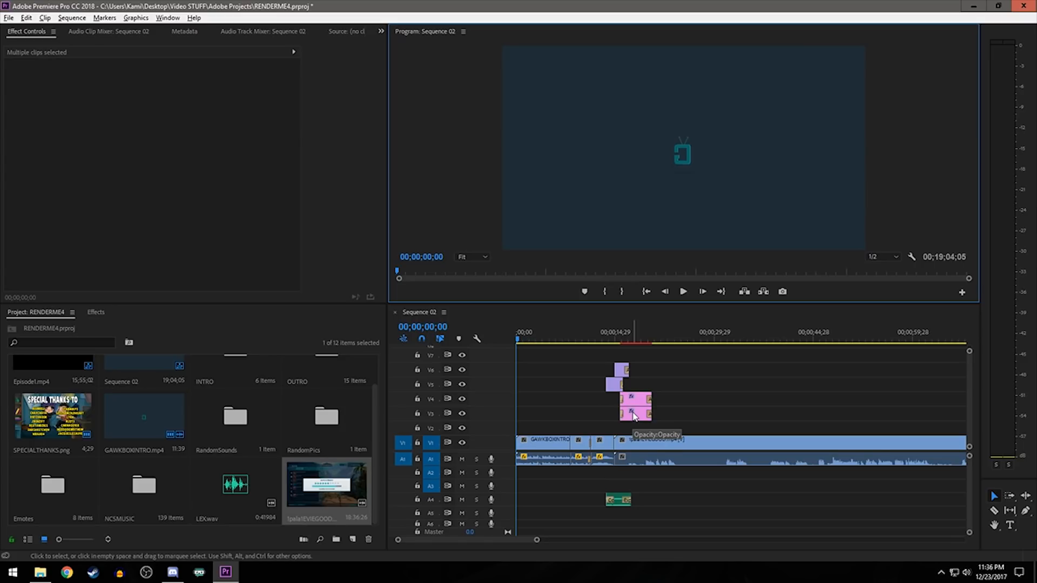
# - Play the opening of the sequence briefly and look over the whole timeline from intro to outro
pyautogui.press('space')
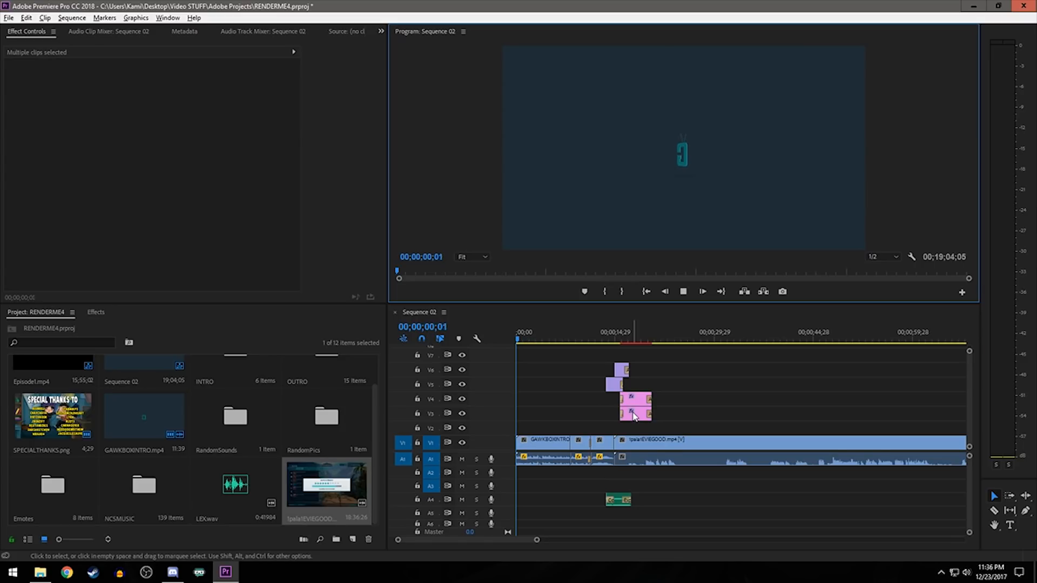
pyautogui.press('space')
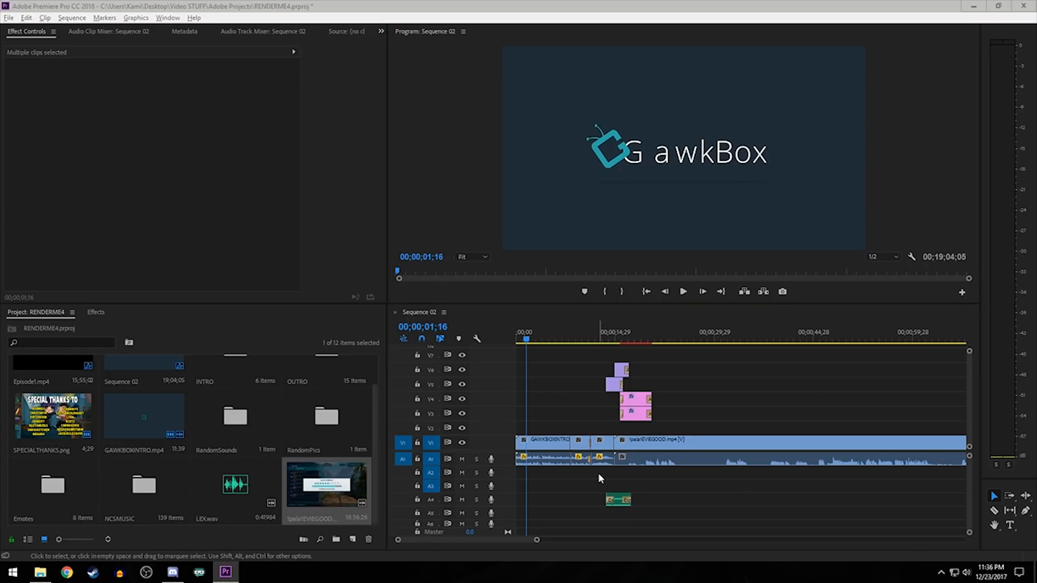
pyautogui.scroll(-6, 604, 468)
pyautogui.scroll(-6, 604, 469)
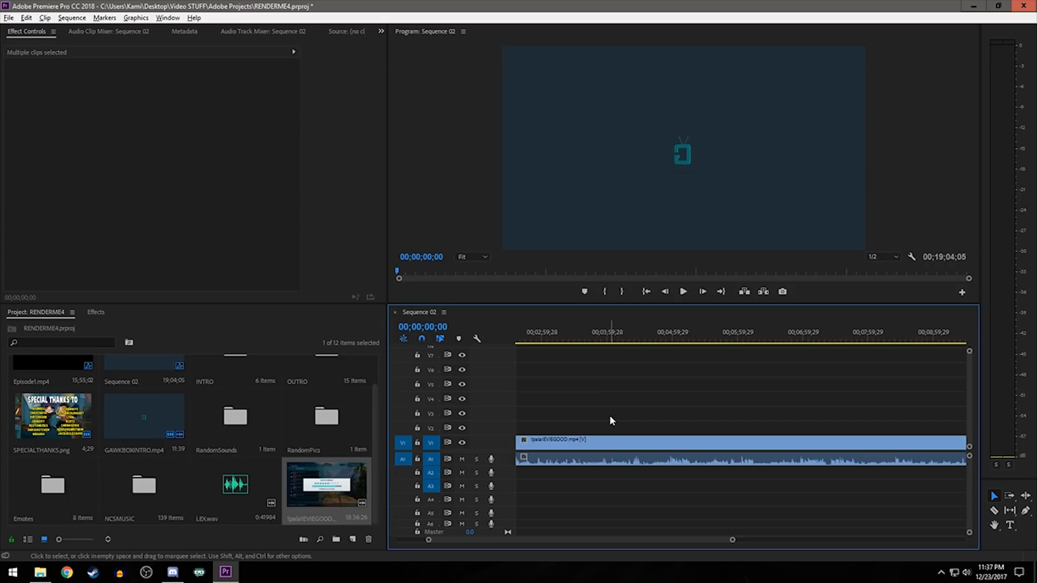
pyautogui.scroll(-5, 610, 419)
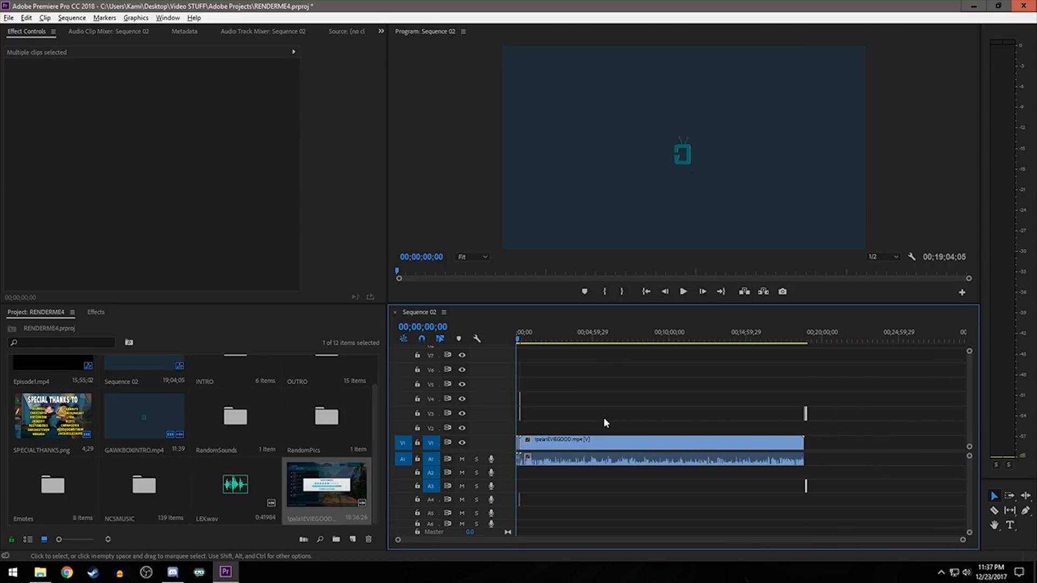
# - Try to split the 1pala1EVIEGOOD clip at about 25 seconds with the Razor tool and shift the cut section, undoing both edits
pyautogui.scroll(6, 535, 432)
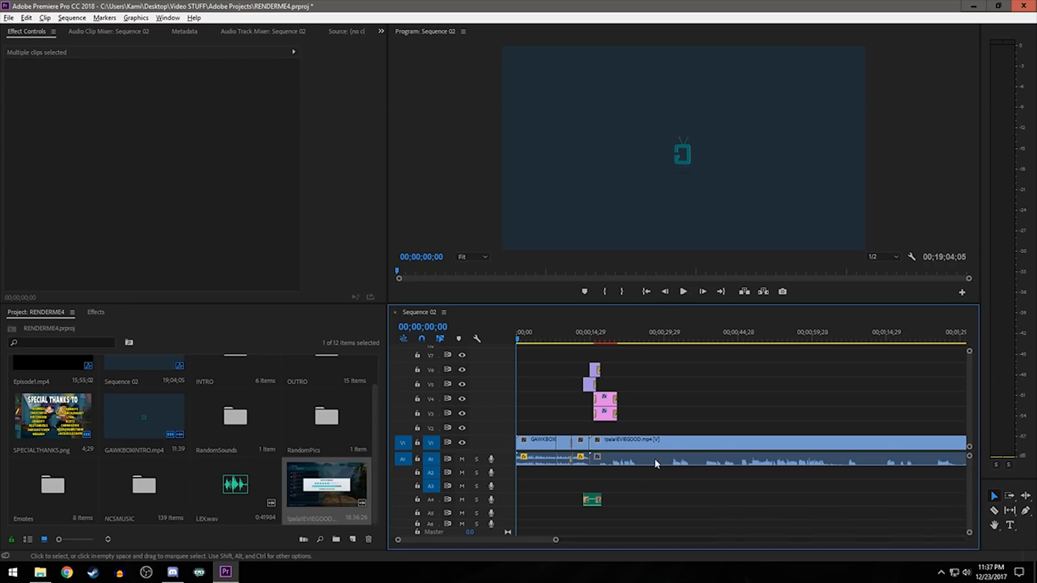
pyautogui.press('c')
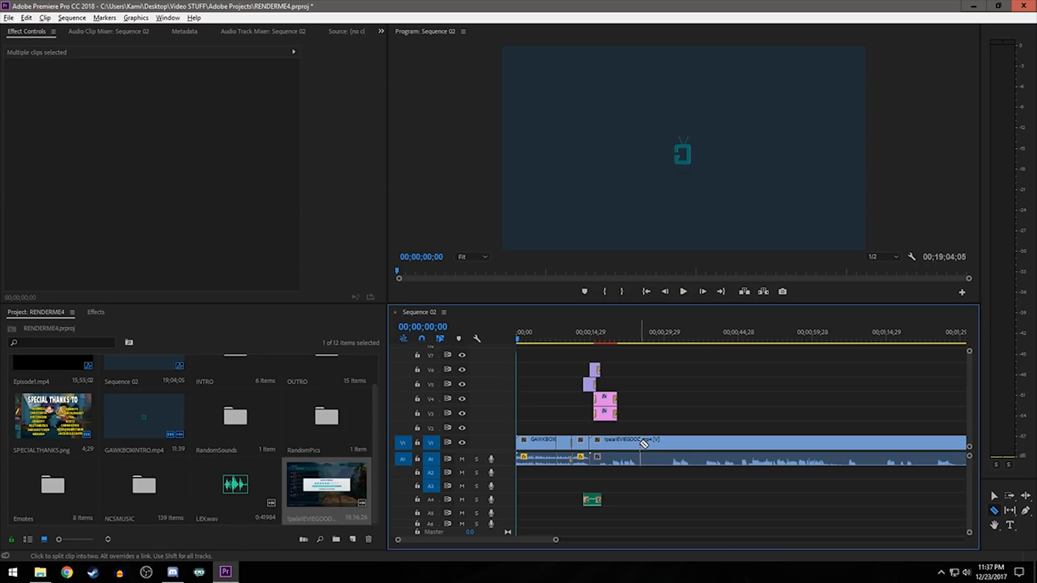
pyautogui.click(640, 443)
pyautogui.press('v')
pyautogui.moveTo(642, 443); pyautogui.dragTo(670, 442)
pyautogui.hotkey('ctrl', 'z')
pyautogui.hotkey('ctrl', 'z')
# - Move the 1pala1EVIEGOOD clip along V1 to start at about 25 seconds and play part of it to check its audio level
pyautogui.moveTo(621, 445); pyautogui.dragTo(670, 455)
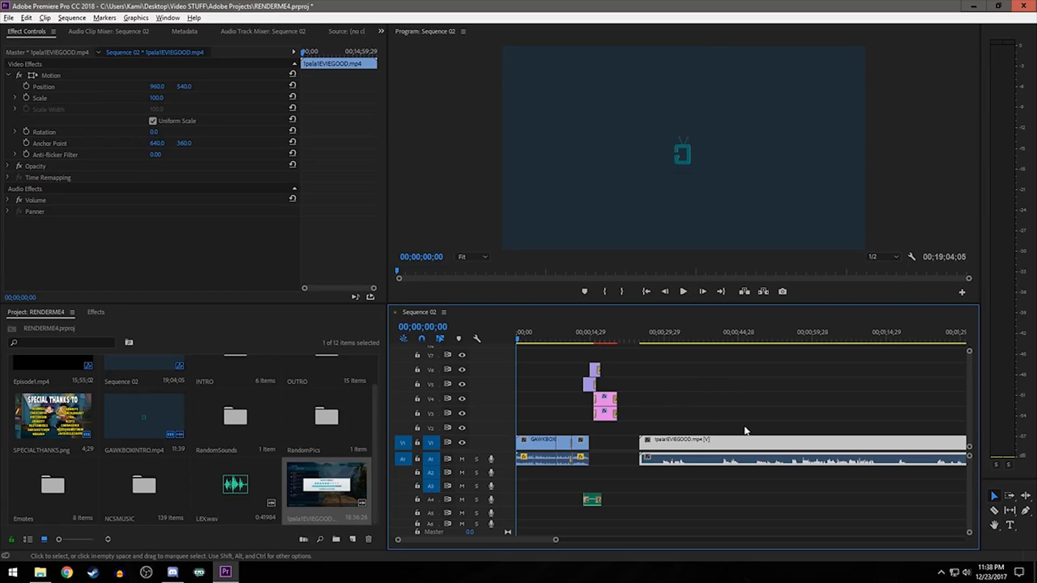
pyautogui.scroll(-4, 685, 477)
pyautogui.click(620, 339)
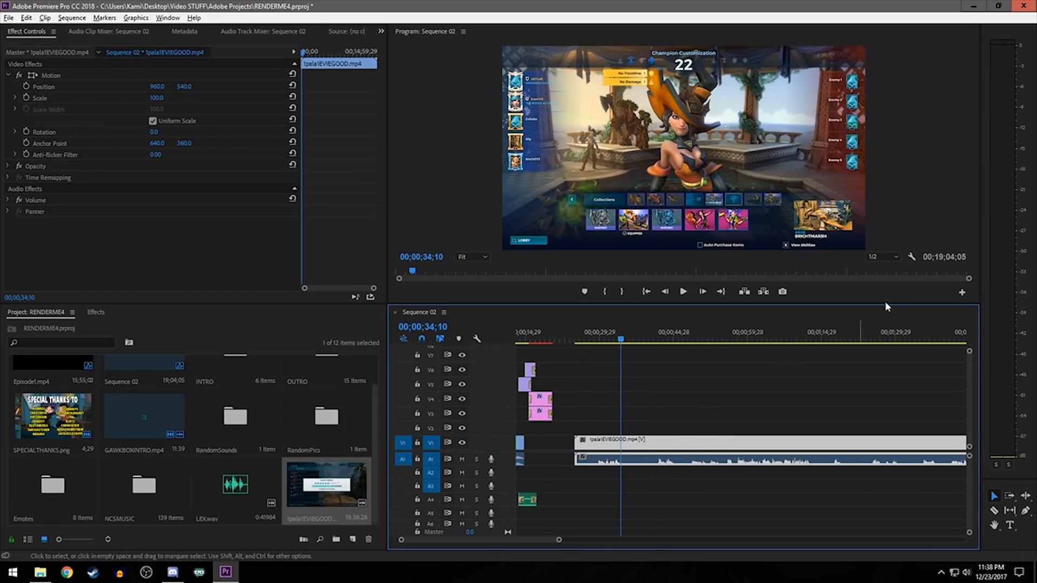
pyautogui.click(607, 338)
pyautogui.press('space')
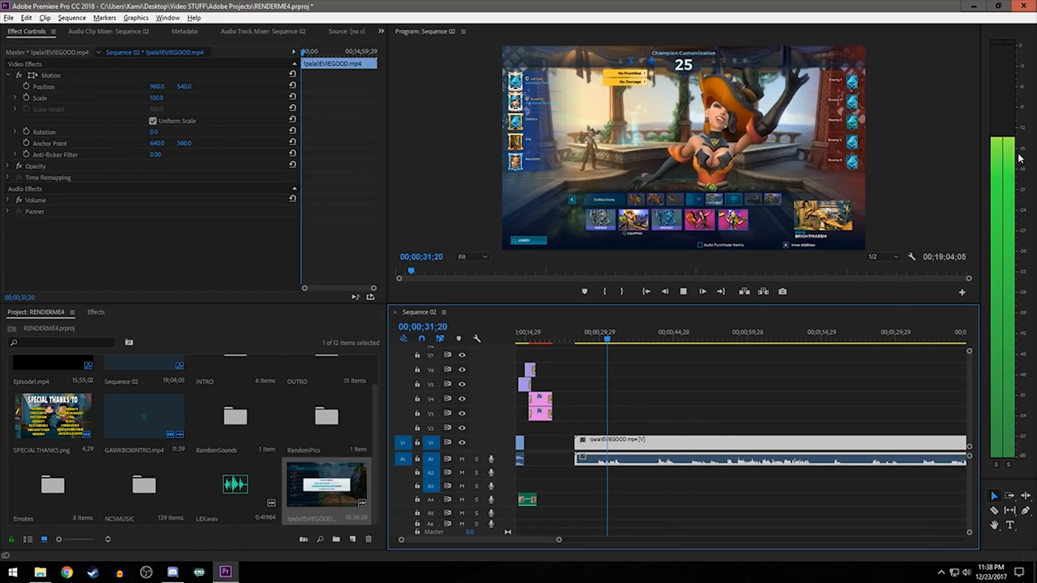
pyautogui.press('space')
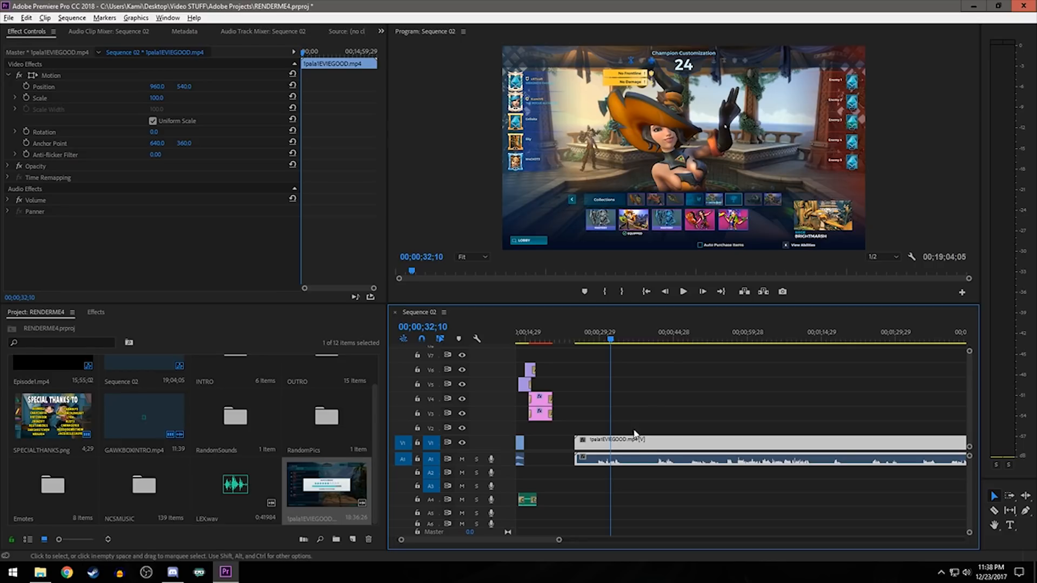
# - Adjust the audio gain of the 1pala1EVIEGOOD clip by 6 dB and play it back to check the new level
pyautogui.rightClick(648, 464)
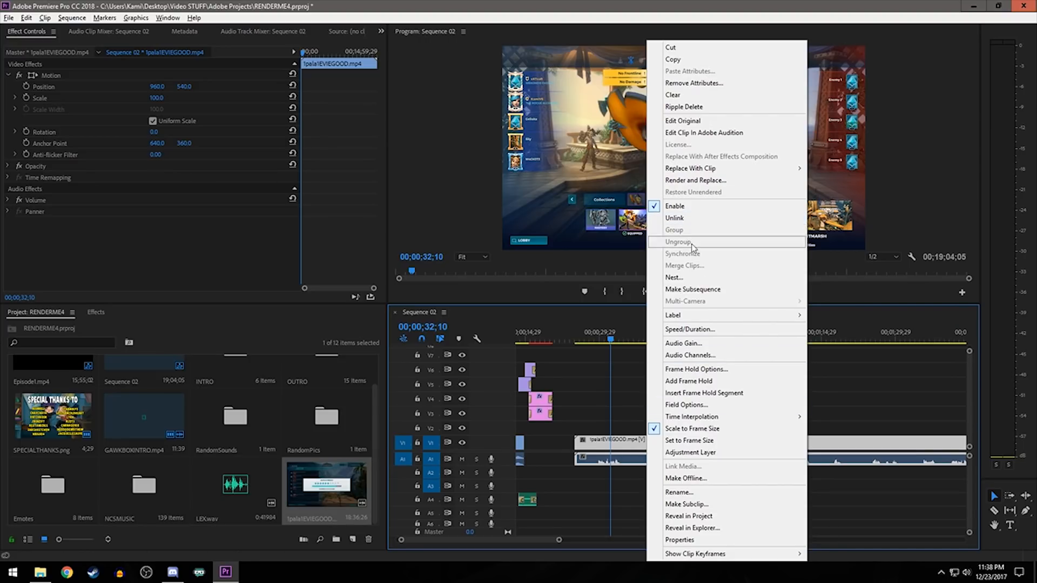
pyautogui.click(693, 346)
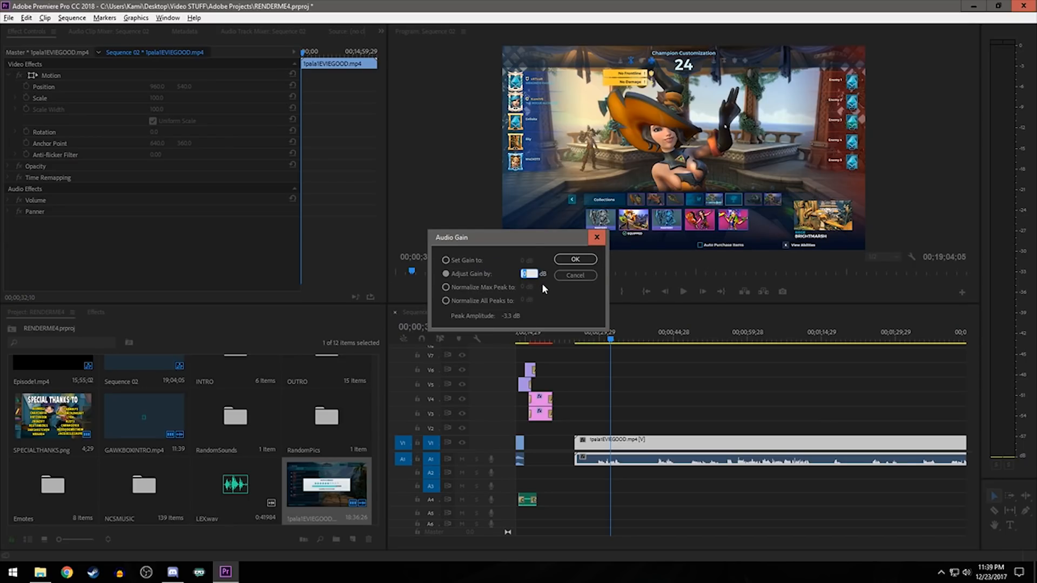
pyautogui.write('6')
pyautogui.press('Return')
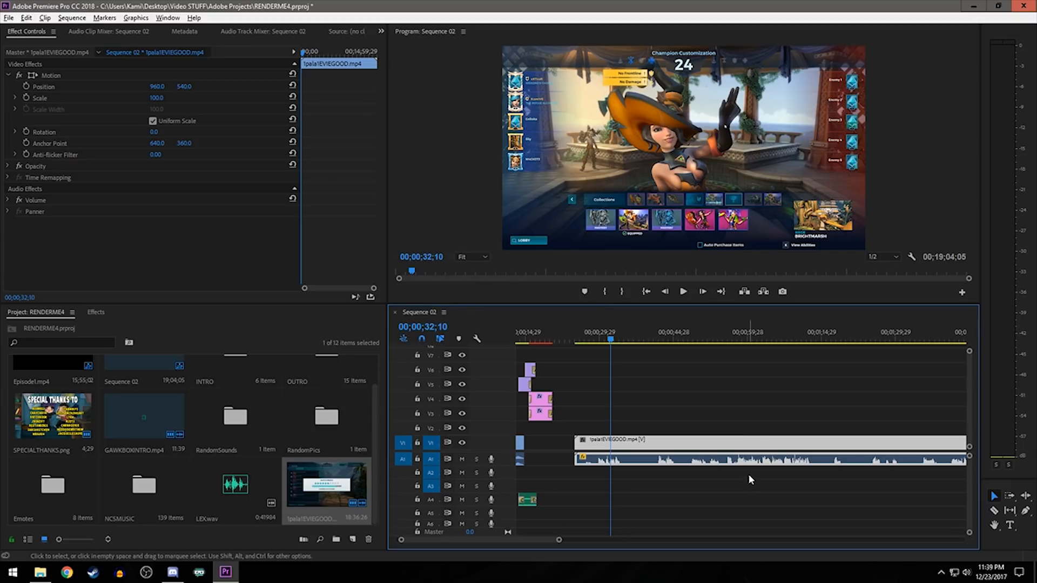
pyautogui.click(593, 343)
pyautogui.press('space')
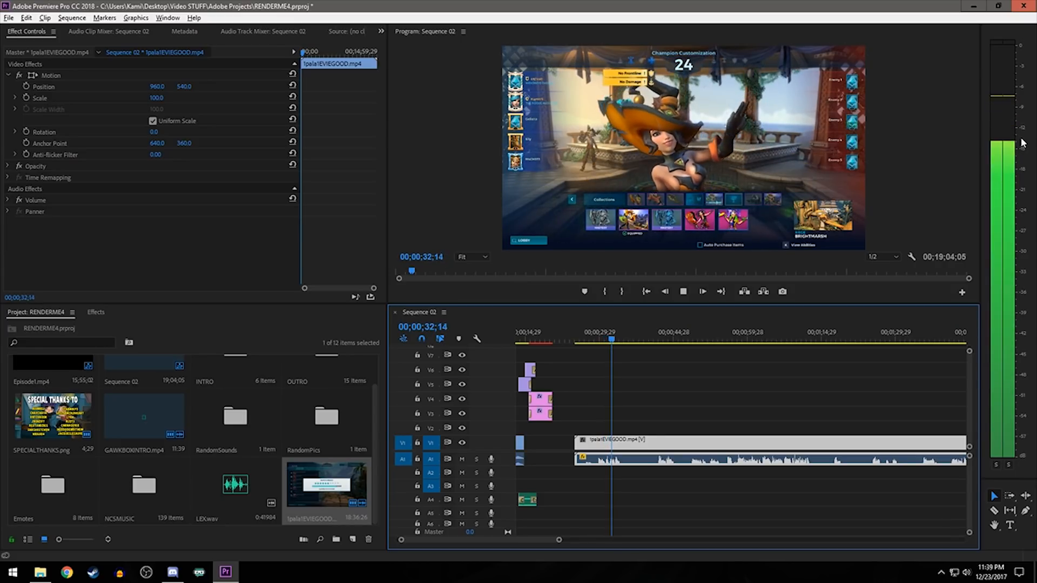
pyautogui.press('space')
# - Play the opening of the 1pala1EVIEGOOD clip and trim its start to about 00;00;27;07, just before the champion selection
pyautogui.press('=')
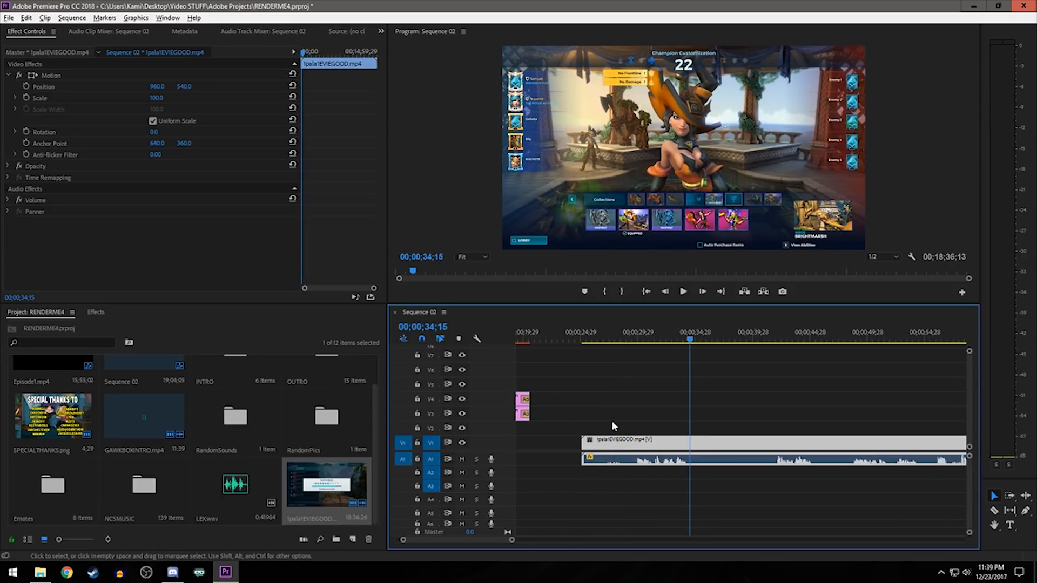
pyautogui.click(584, 340)
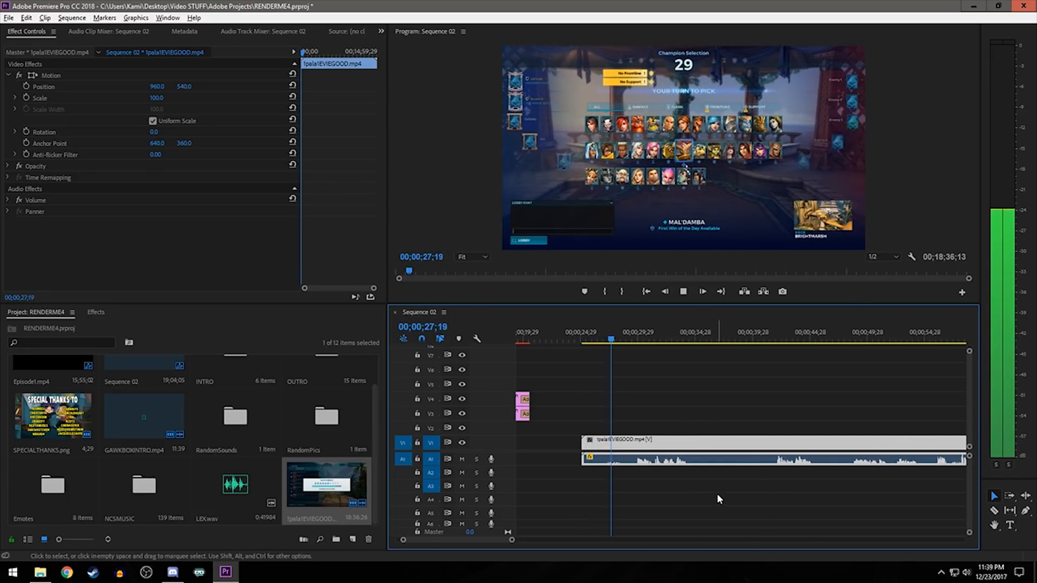
pyautogui.press('space')
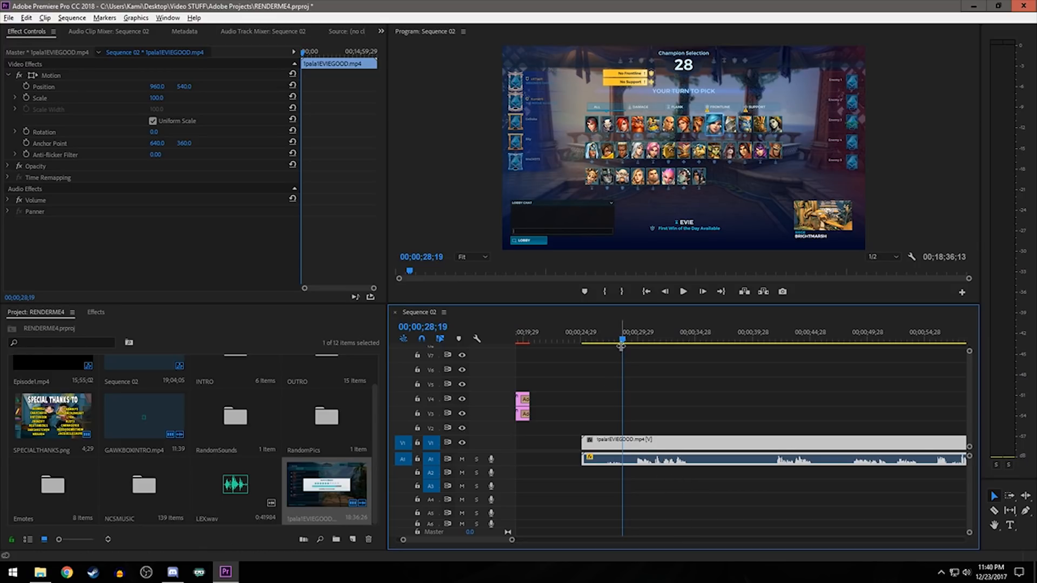
pyautogui.moveTo(591, 340); pyautogui.dragTo(604, 341)
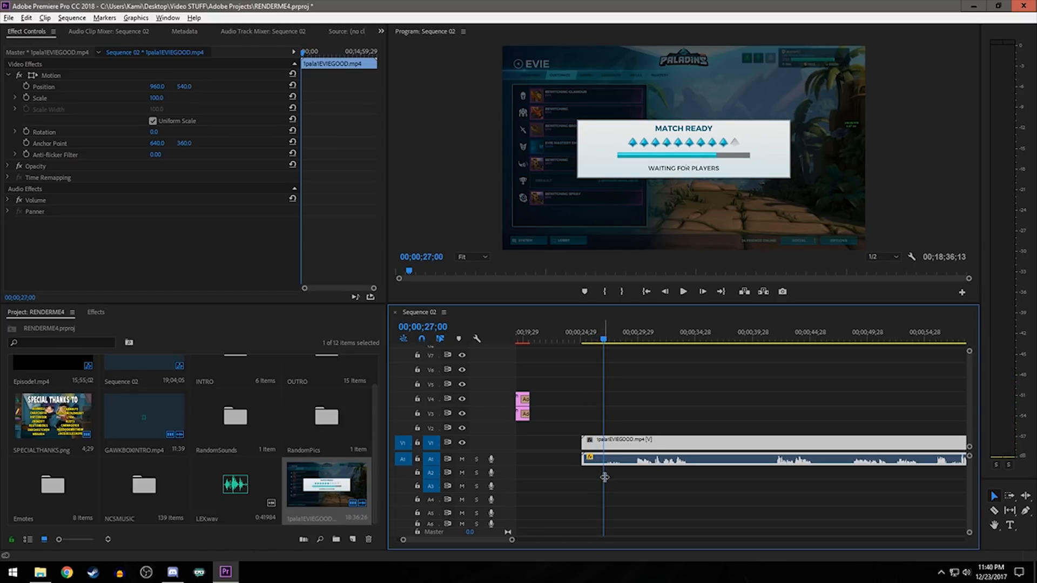
pyautogui.press('=')
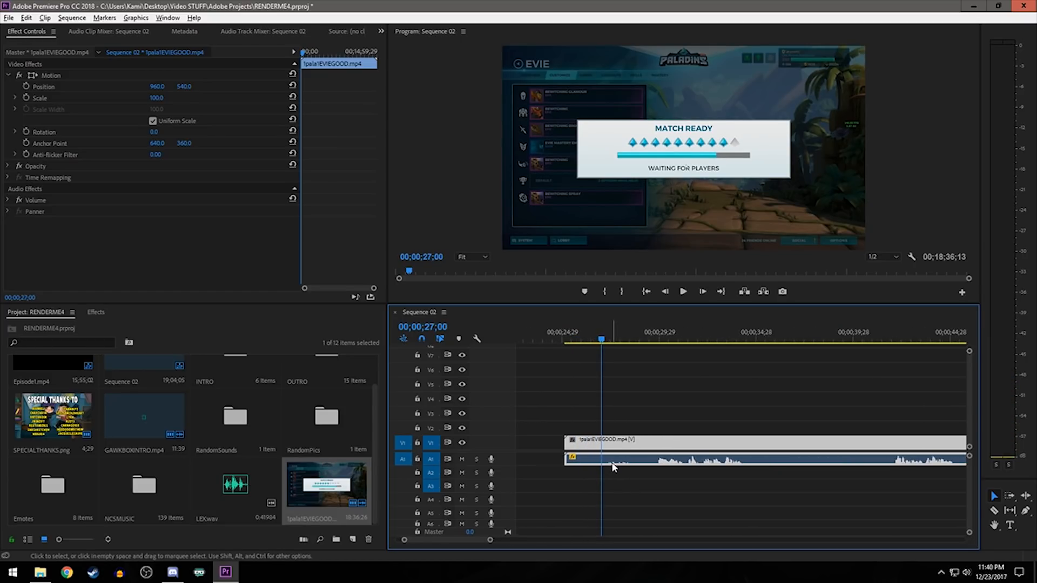
pyautogui.moveTo(603, 341); pyautogui.dragTo(661, 341)
pyautogui.moveTo(567, 442); pyautogui.dragTo(606, 442)
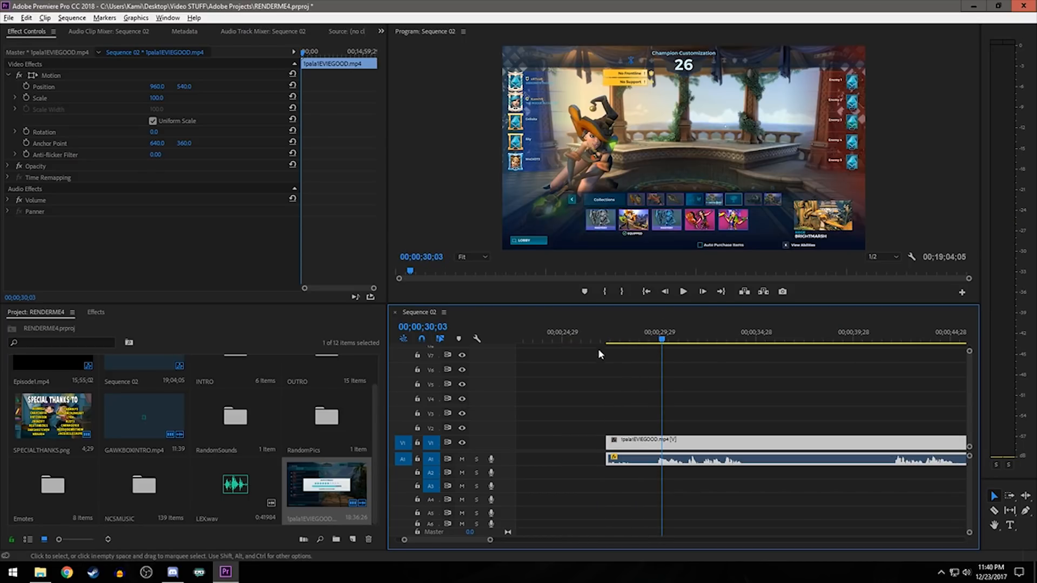
# - Play the trimmed opening of the 1pala1EVIEGOOD clip and scrub to about 36 seconds to inspect the silent stretch
pyautogui.click(585, 337)
pyautogui.press('space')
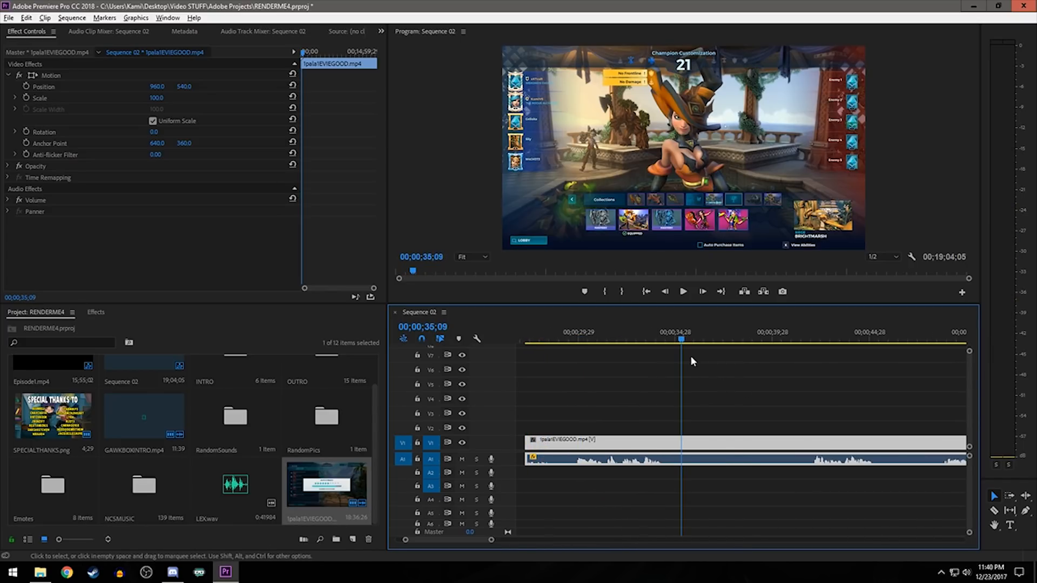
pyautogui.press('space')
pyautogui.moveTo(723, 334); pyautogui.dragTo(696, 349)
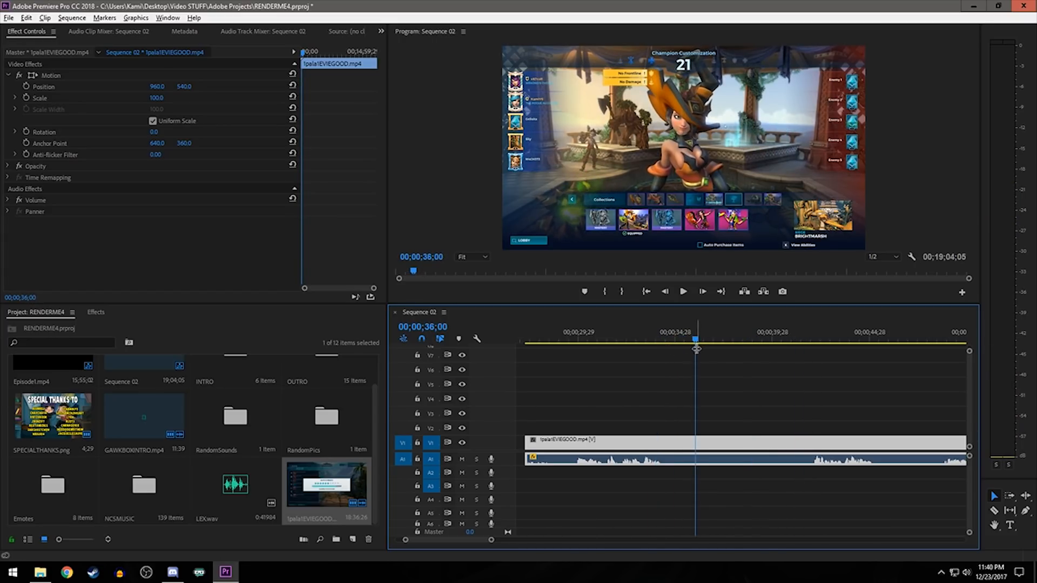
# - Find where the first talking section stops and split the 1pala1EVIEGOOD clip at 00;00;34;16 with the Razor tool
pyautogui.scroll(2, 658, 465)
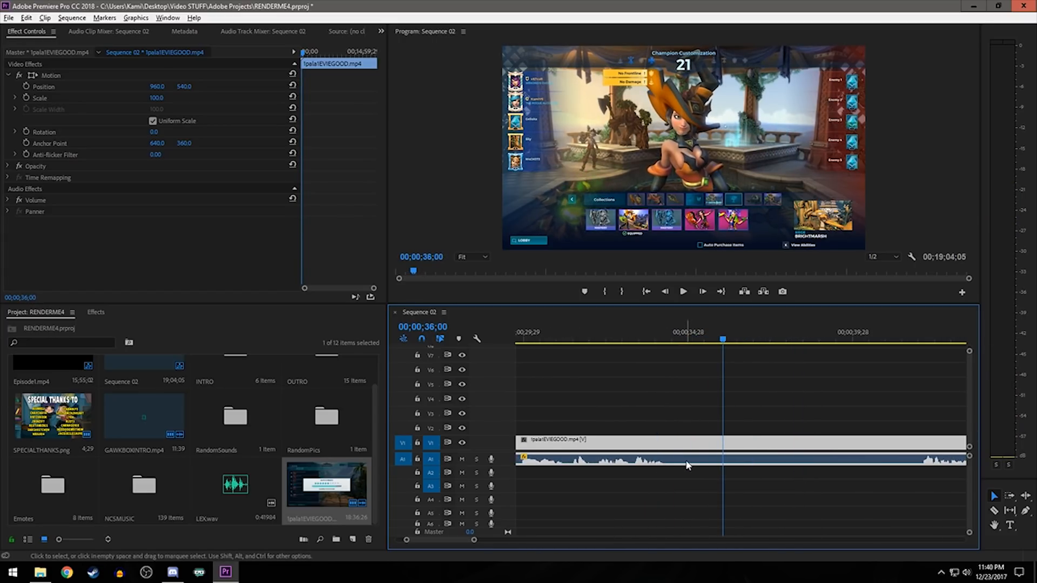
pyautogui.press('c')
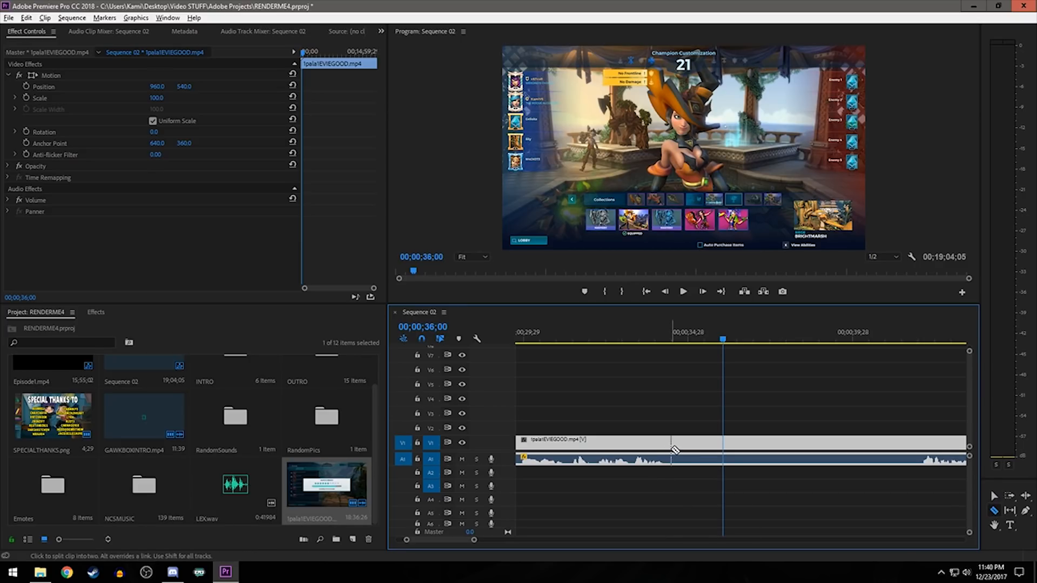
pyautogui.click(640, 339)
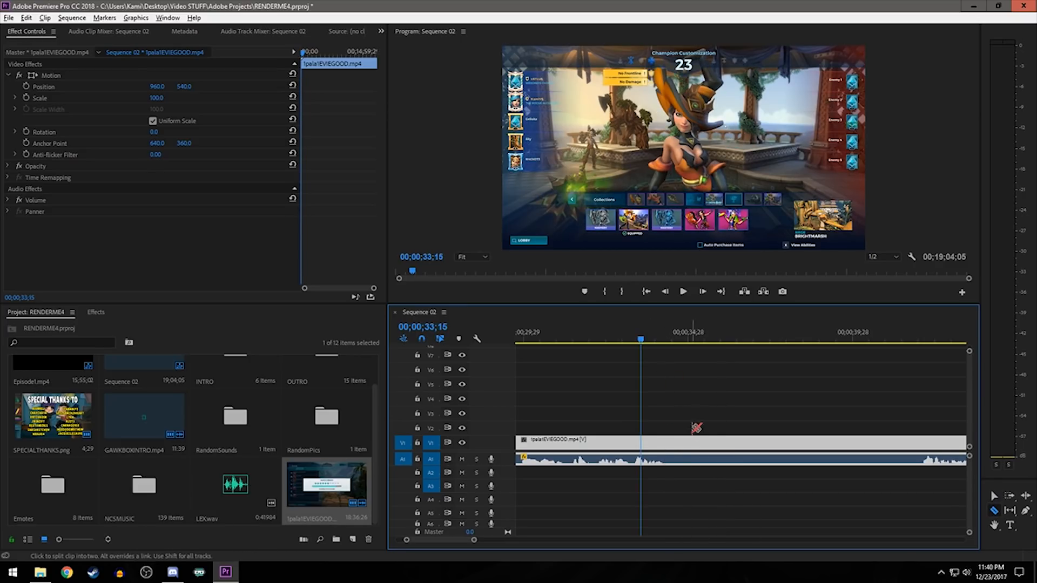
pyautogui.press('space')
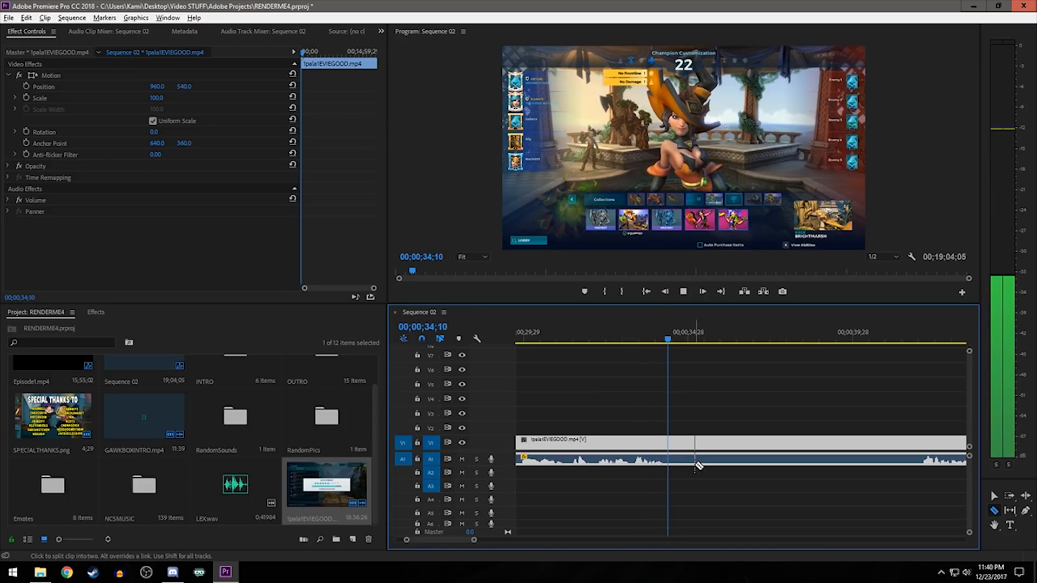
pyautogui.press('space')
pyautogui.press('Left')
pyautogui.press('Left')
pyautogui.press('Left')
pyautogui.press('Left')
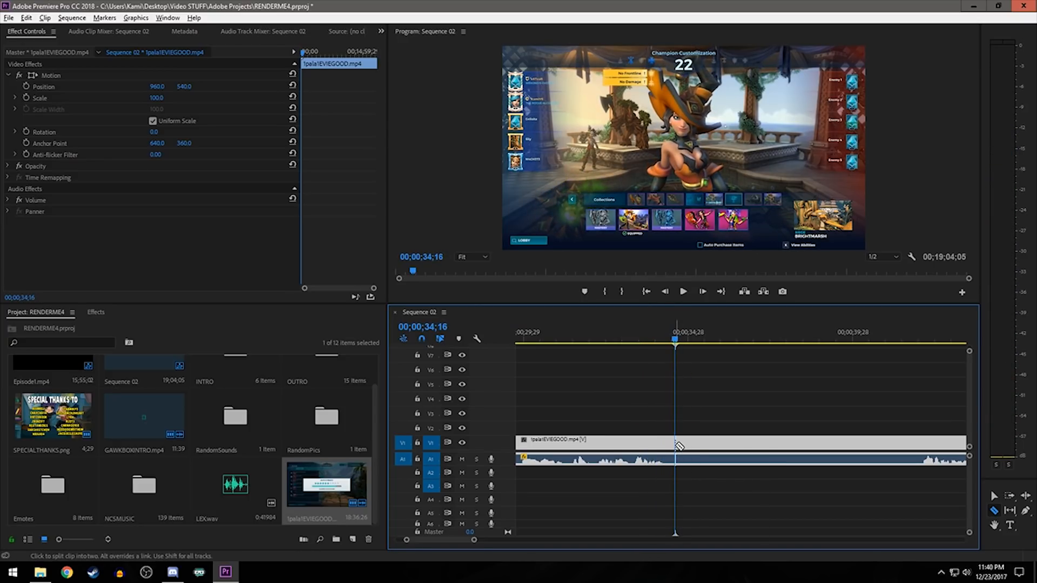
pyautogui.click(679, 446)
pyautogui.press('v')
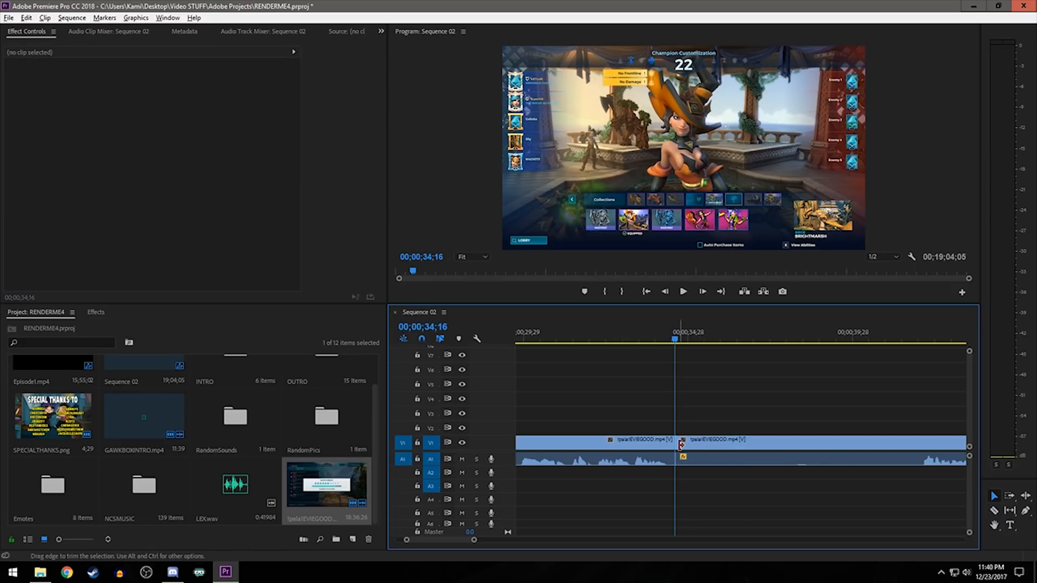
# - Trim the silence off the second clip's start, shift the clip back against the first one and play across the cut
pyautogui.press('c')
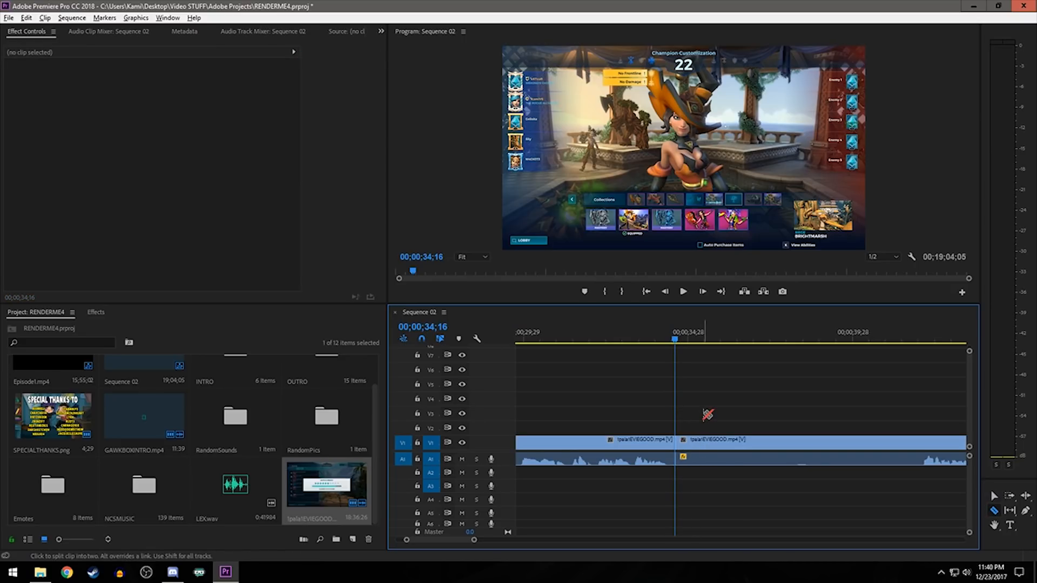
pyautogui.press('v')
pyautogui.moveTo(679, 442); pyautogui.dragTo(708, 449)
pyautogui.click(952, 450)
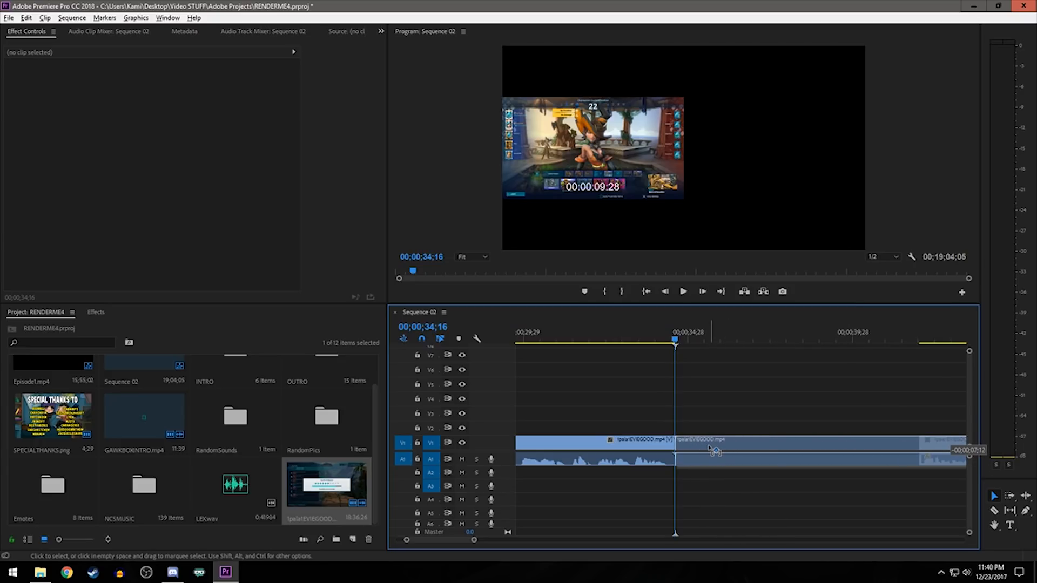
pyautogui.click(644, 338)
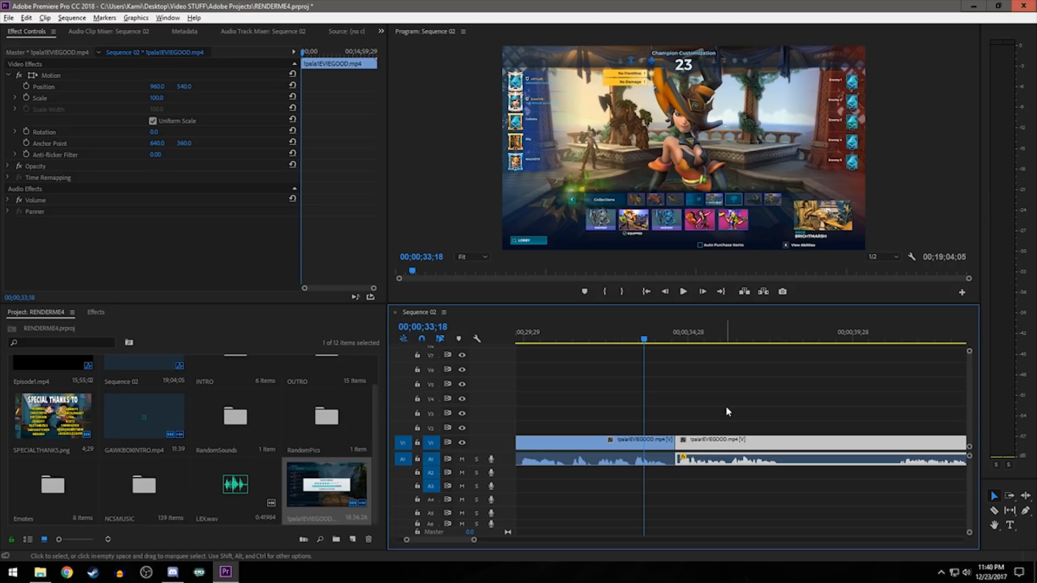
pyautogui.press('space')
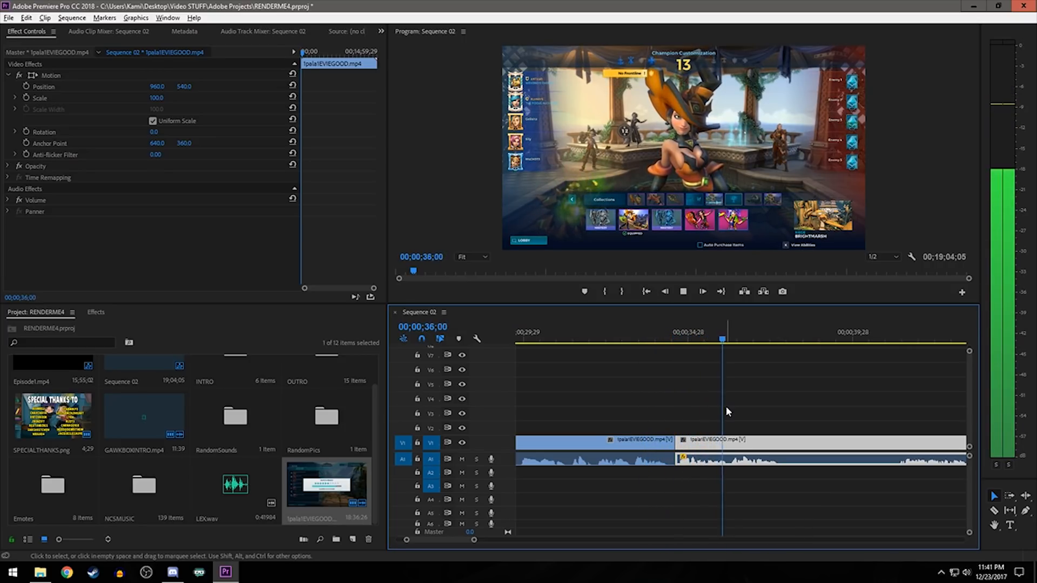
# - Tighten the cut between the two clips to about 00;00;34;10 and play across it again
pyautogui.scroll(-5, 740, 478)
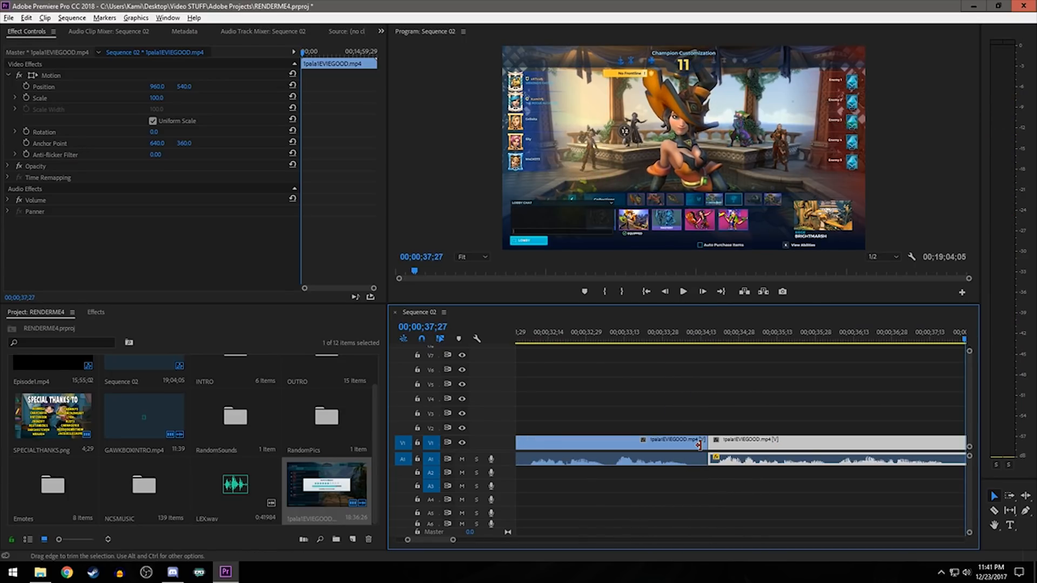
pyautogui.moveTo(704, 446); pyautogui.dragTo(734, 448)
pyautogui.press('space')
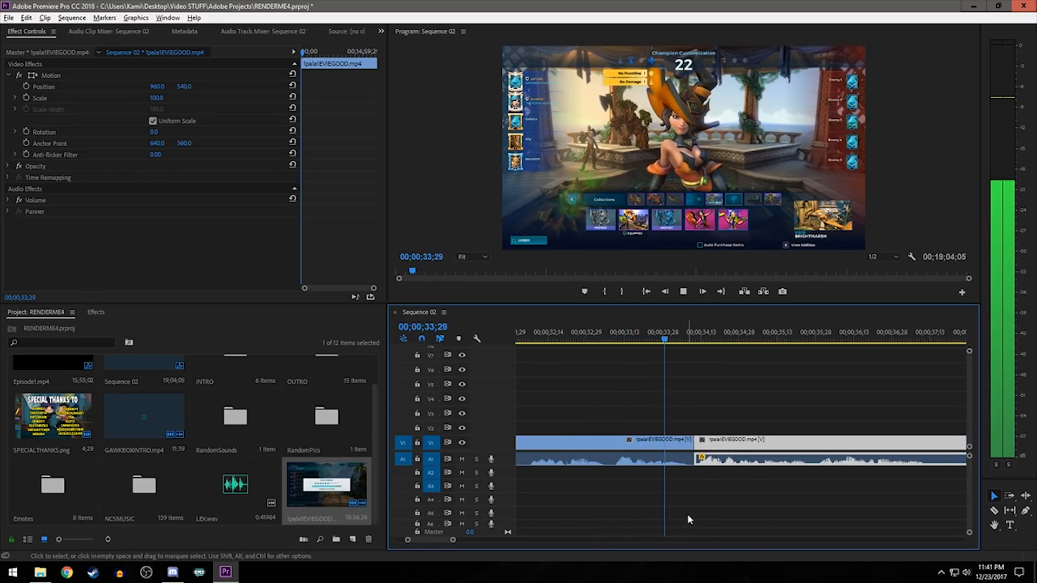
pyautogui.press('space')
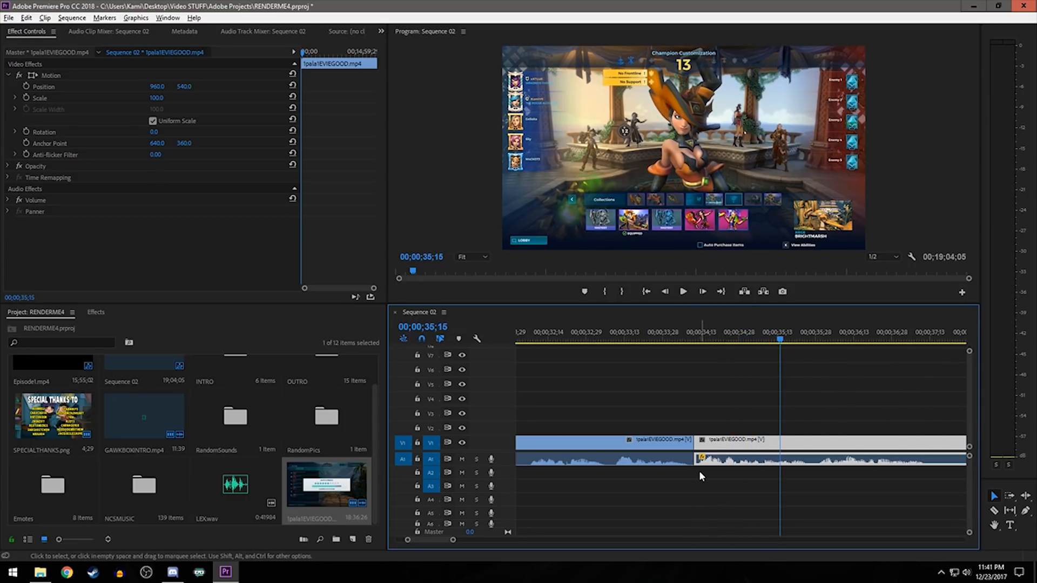
# - Trim a few more frames off the first clip's end, move the second clip against it and play the transition
pyautogui.scroll(2, 702, 473)
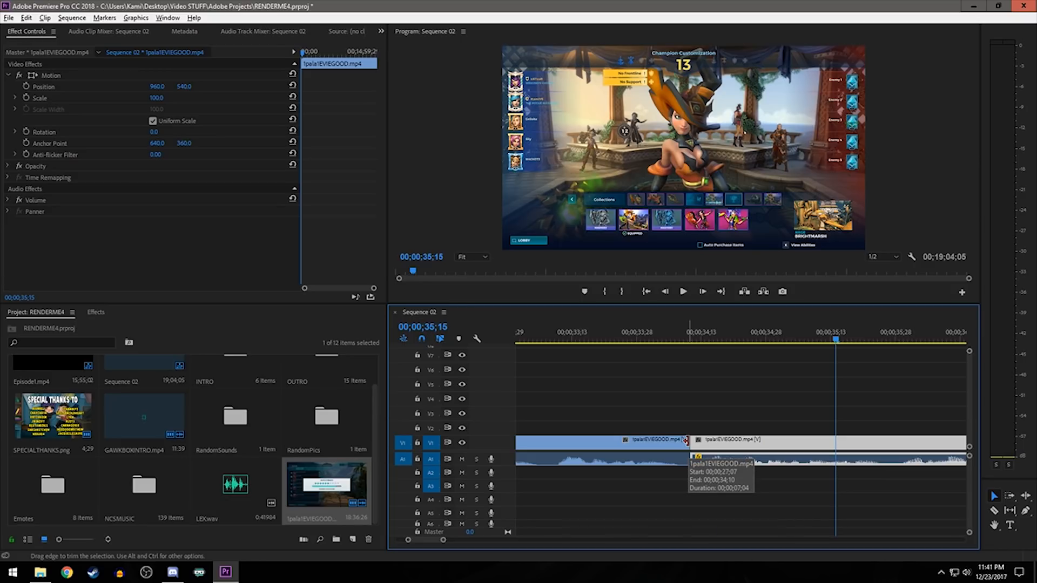
pyautogui.moveTo(685, 440); pyautogui.dragTo(674, 443)
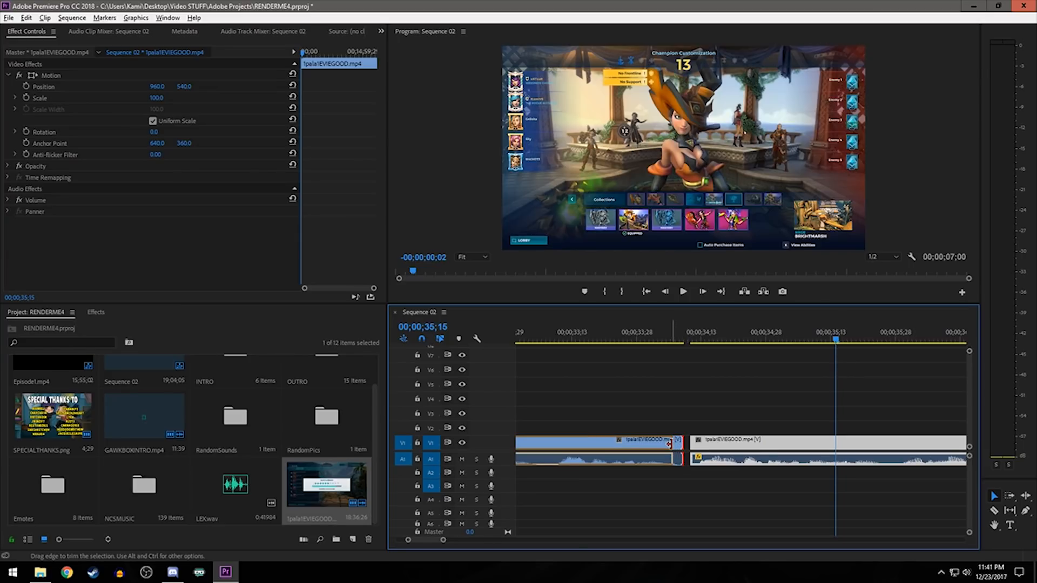
pyautogui.moveTo(733, 453); pyautogui.dragTo(712, 450)
pyautogui.click(592, 339)
pyautogui.press('space')
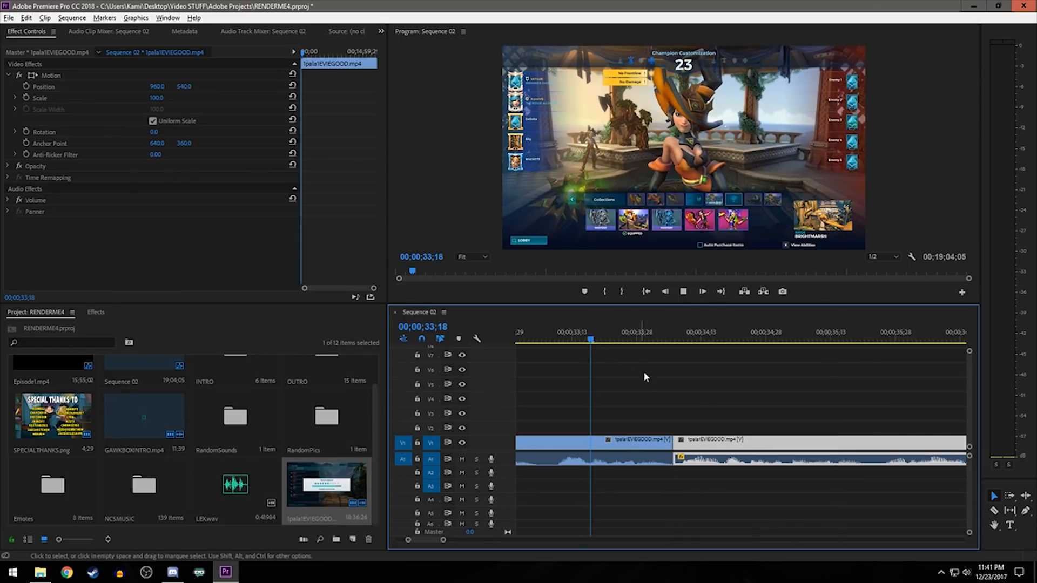
pyautogui.press('space')
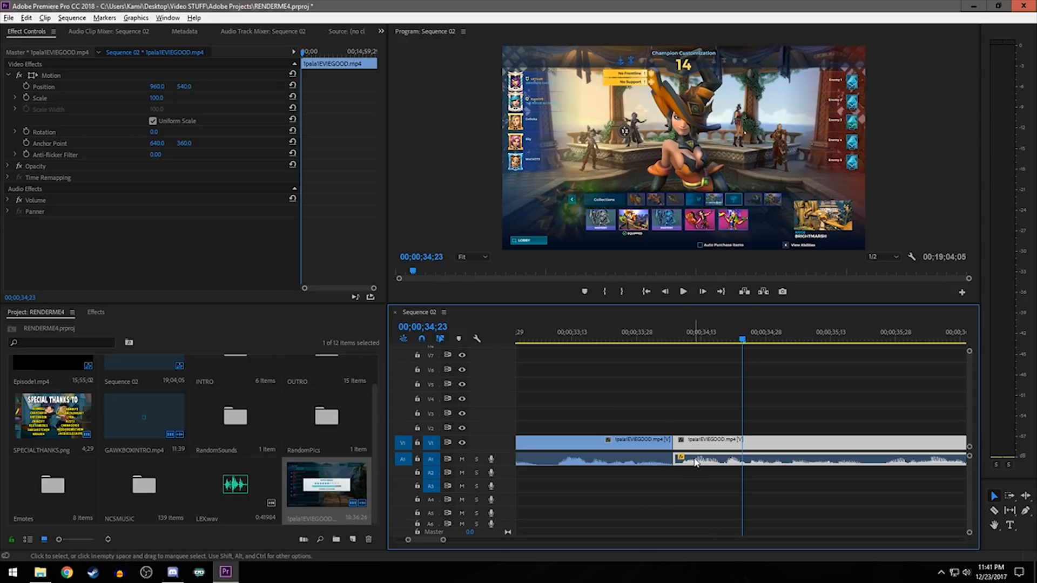
# - Readjust the clip edges so the two clips meet at about 00;00;34;09 without a gap, and play the result
pyautogui.moveTo(690, 448)
pyautogui.mouseDown()
pyautogui.moveTo(717, 449)
pyautogui.moveTo(677, 454)
pyautogui.moveTo(683, 448)
pyautogui.mouseUp()
pyautogui.scroll(2, 682, 455)
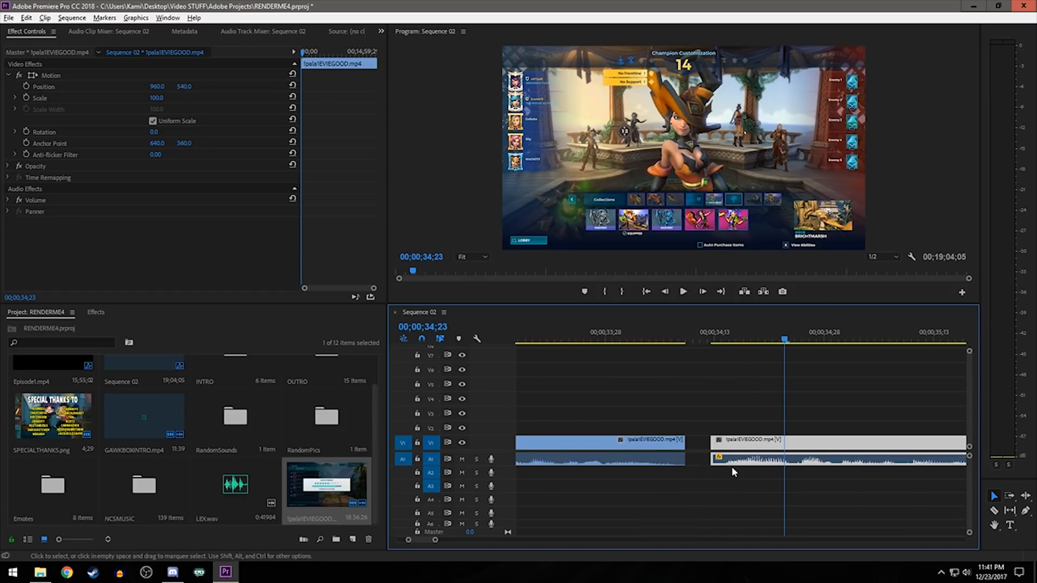
pyautogui.moveTo(679, 446)
pyautogui.mouseDown()
pyautogui.moveTo(714, 447)
pyautogui.moveTo(681, 446)
pyautogui.mouseUp()
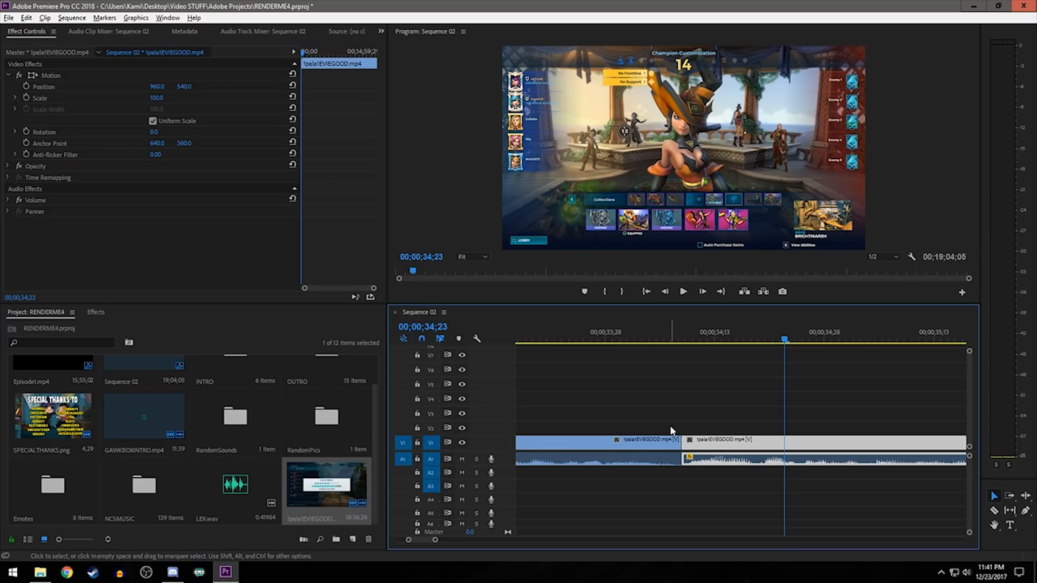
pyautogui.click(595, 334)
pyautogui.press('space')
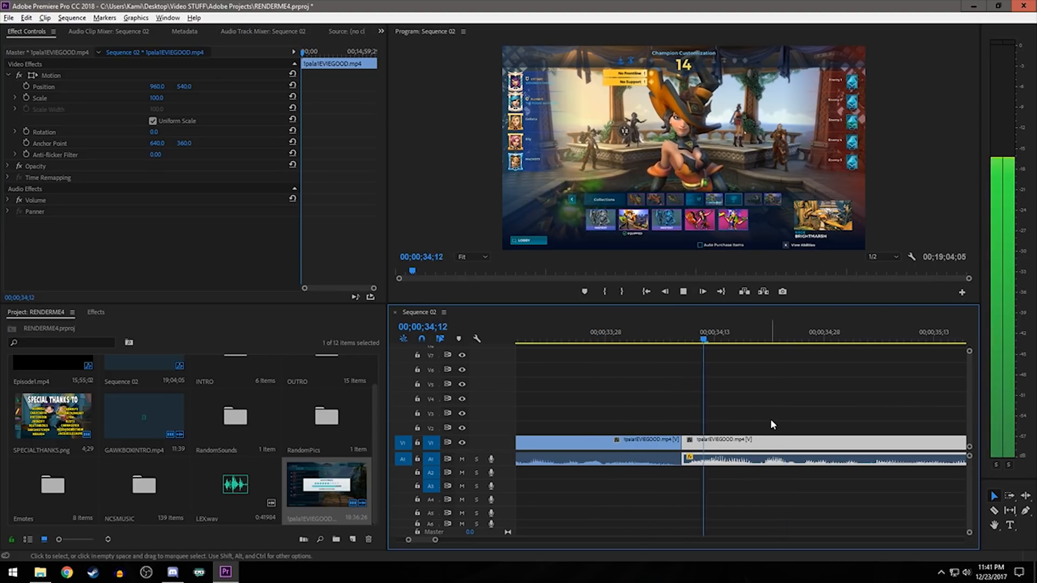
# - Play across the finished cut from about a second before it to check the speech flow
pyautogui.moveTo(702, 450); pyautogui.dragTo(704, 447)
pyautogui.scroll(-2, 711, 443)
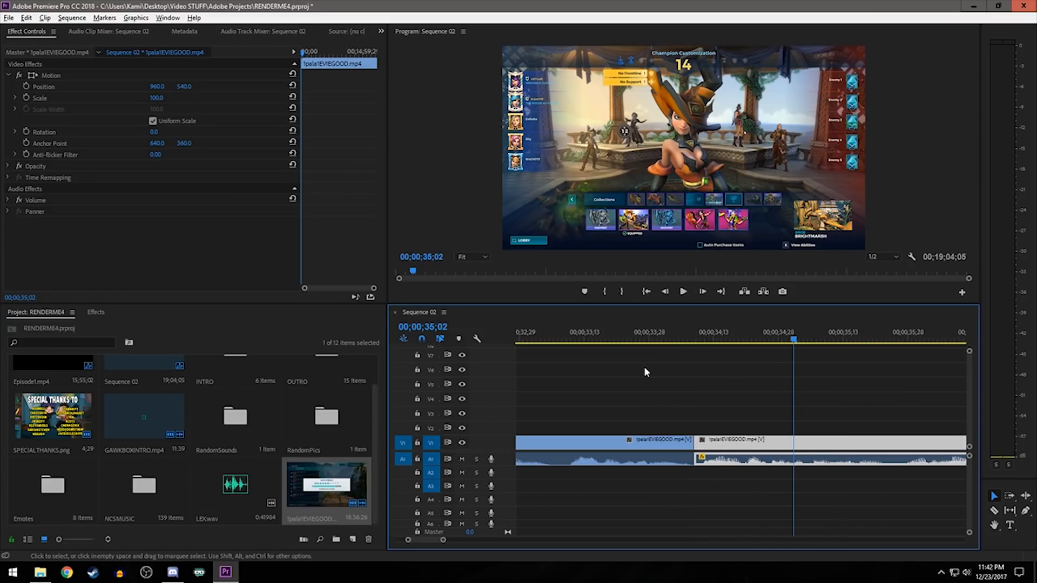
pyautogui.click(620, 335)
pyautogui.press('space')
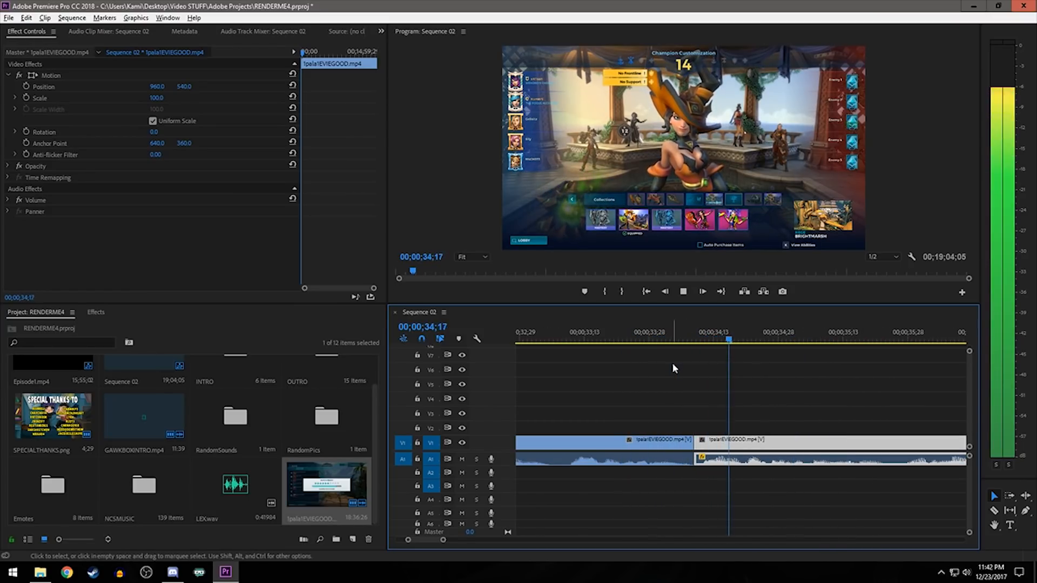
# - Stop the playback check, deselect the clips and save the project
pyautogui.hotkey('alt', 'space')
pyautogui.click(727, 401)
pyautogui.press('space')
pyautogui.press('-')
pyautogui.hotkey('ctrl', 's')
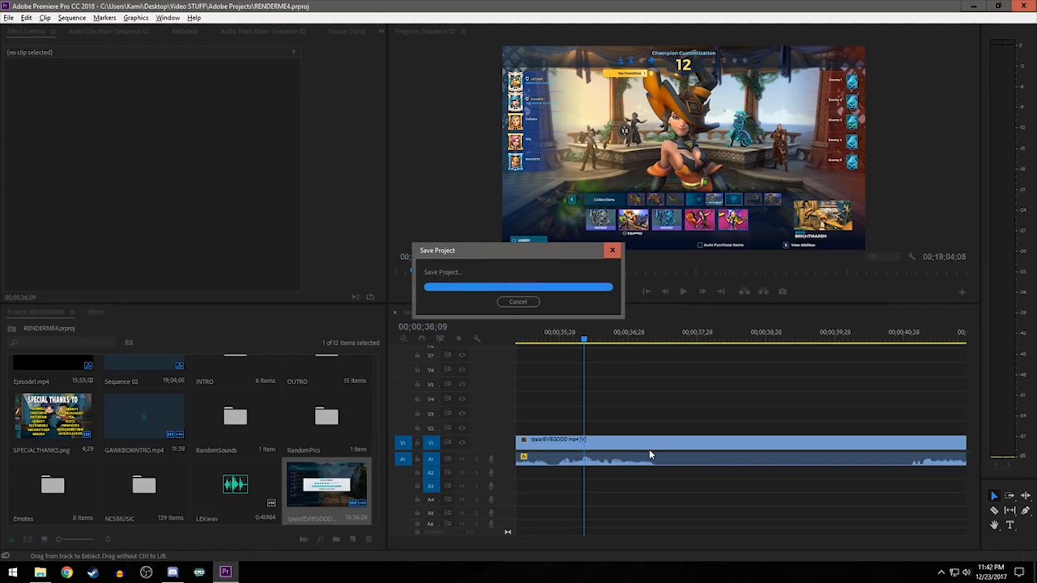
# - Place the playhead near the start of the gameplay at about 27 seconds and select both 1pala1EVIEGOOD clips with their audio
pyautogui.press('-')
pyautogui.press('-')
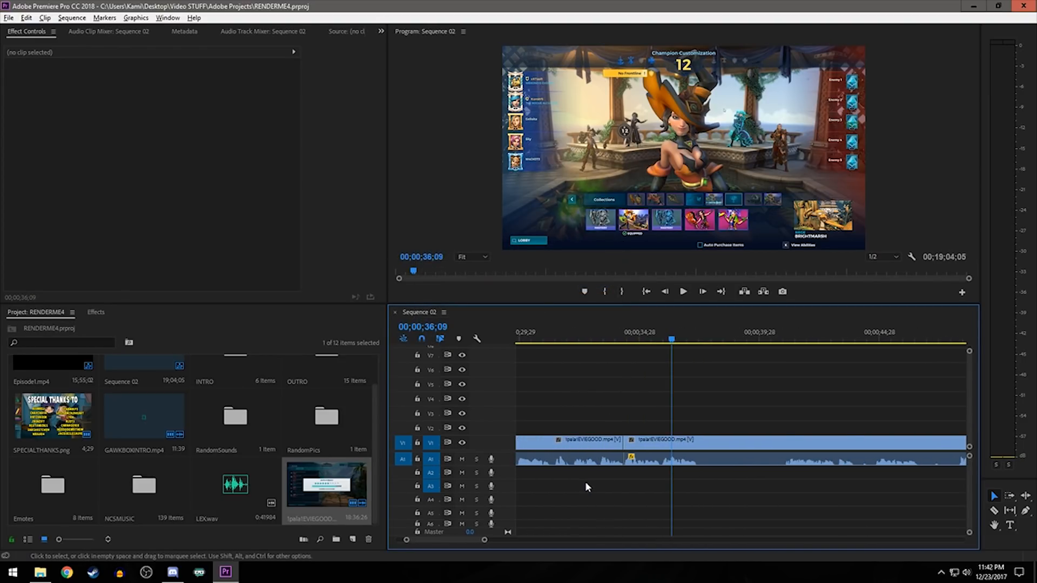
pyautogui.press('-')
pyautogui.press('-')
pyautogui.press('-')
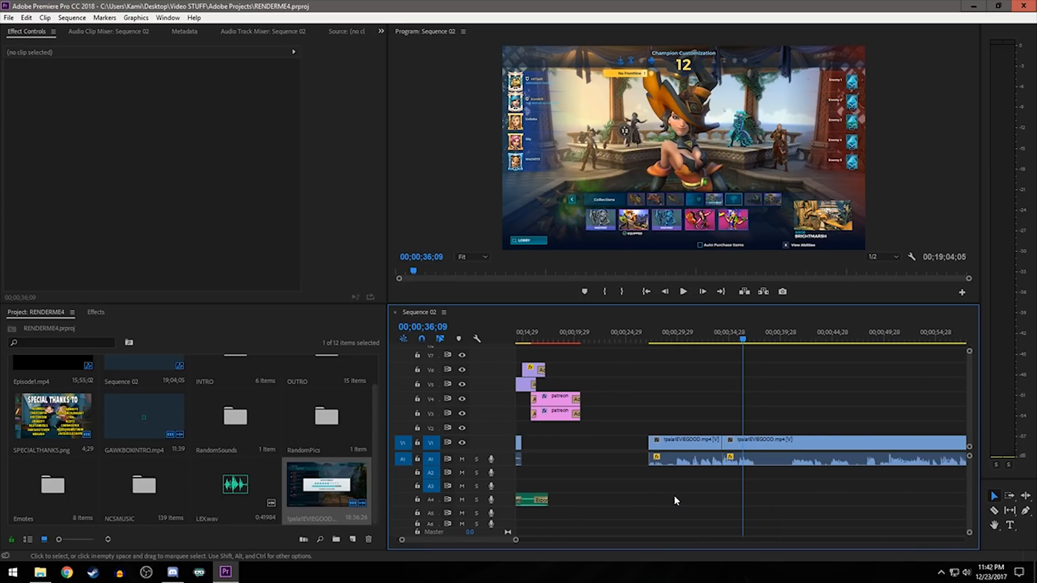
pyautogui.press('-')
pyautogui.press('-')
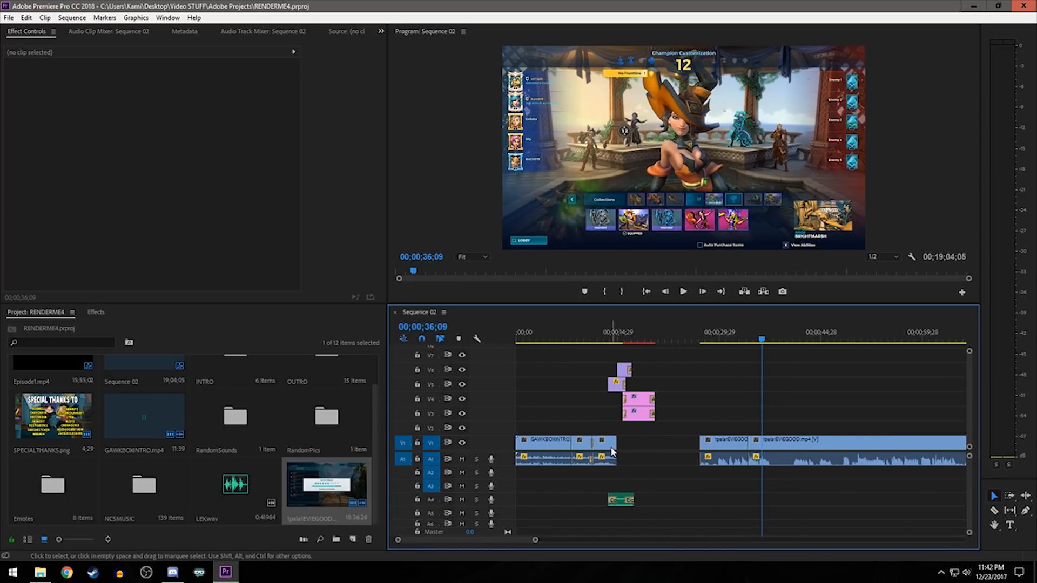
pyautogui.click(703, 339)
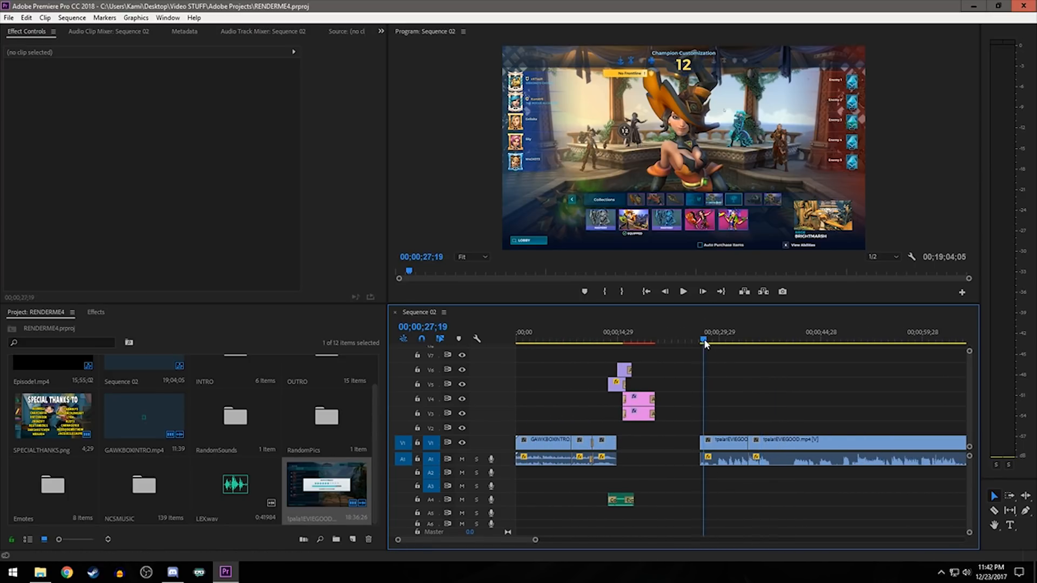
pyautogui.moveTo(725, 404); pyautogui.dragTo(834, 517)
pyautogui.press('-')
pyautogui.press('-')
pyautogui.press('-')
pyautogui.press('-')
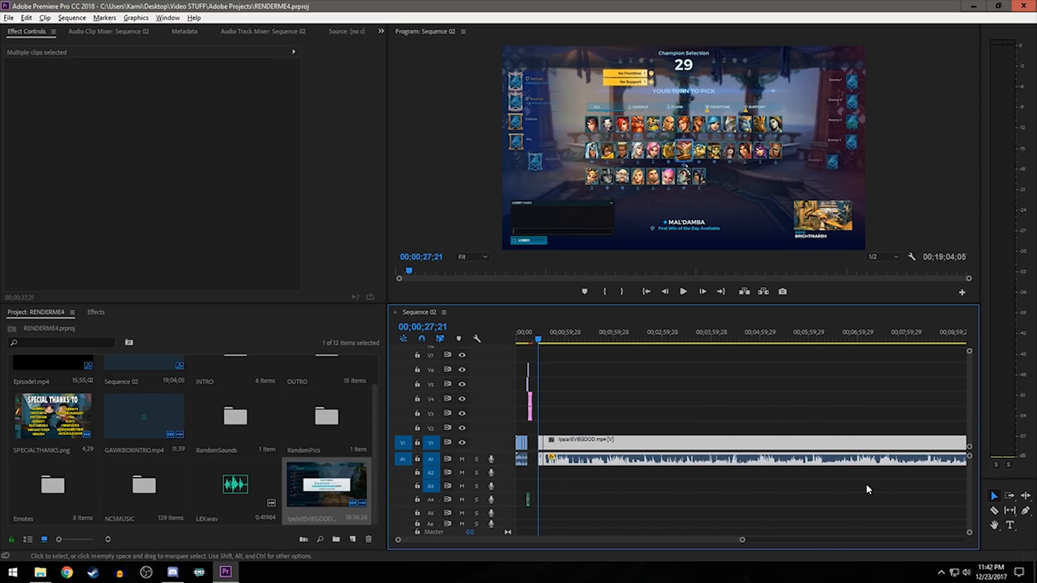
# - Move both selected gameplay clips with their audio back along the timeline to the end of YTINTRONEW.avi
pyautogui.press('=')
pyautogui.press('=')
pyautogui.press('=')
pyautogui.press('=')
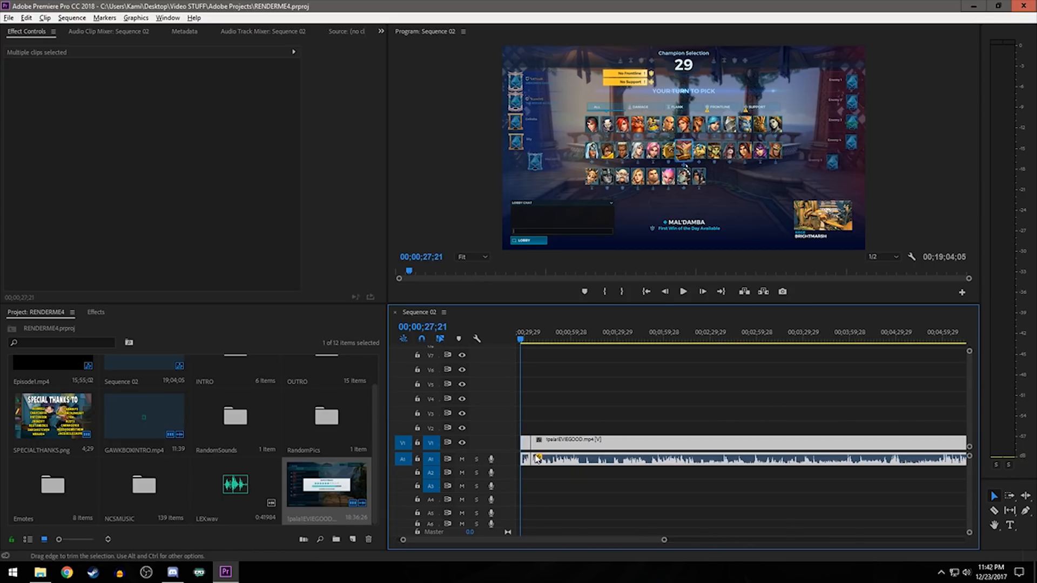
pyautogui.press('=')
pyautogui.scroll(5, 559, 476)
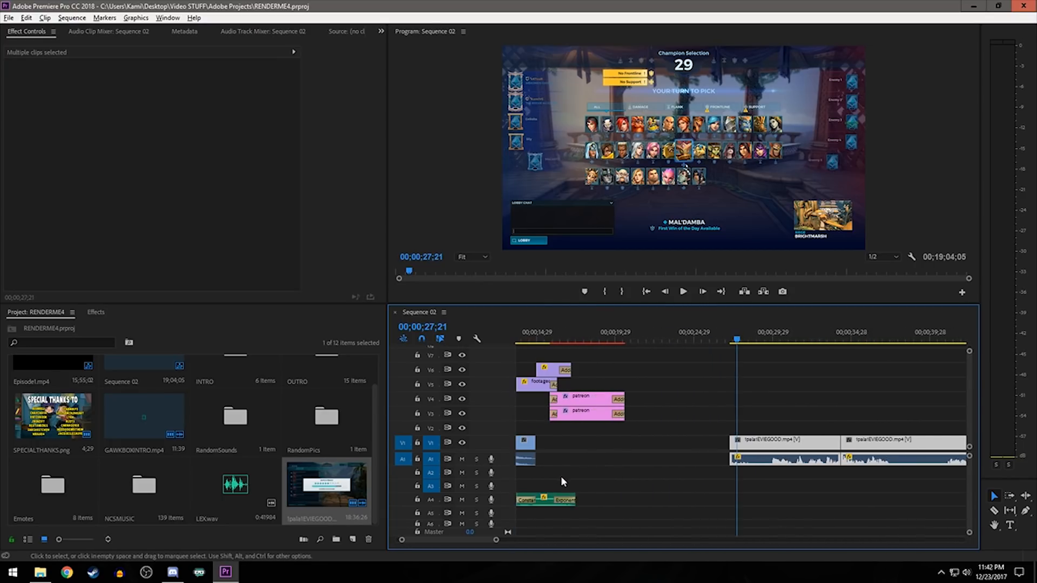
pyautogui.moveTo(843, 447); pyautogui.dragTo(657, 460)
pyautogui.scroll(4, 616, 467)
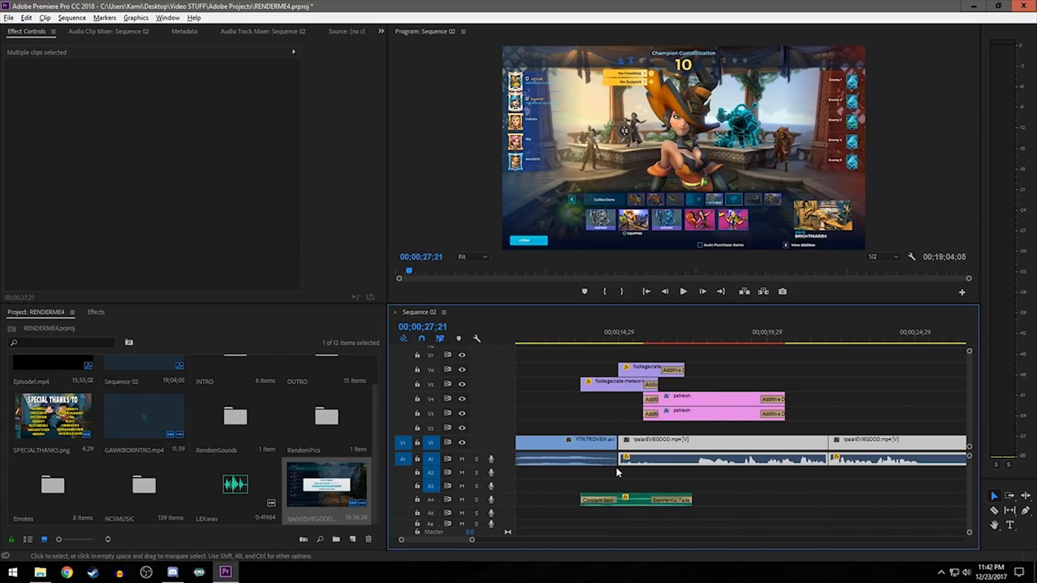
# - Toggle snapping and fine-position the gameplay clips so they start without a gap after YTINTRONEW.avi at 00;00;14;27
pyautogui.moveTo(651, 448); pyautogui.dragTo(642, 440)
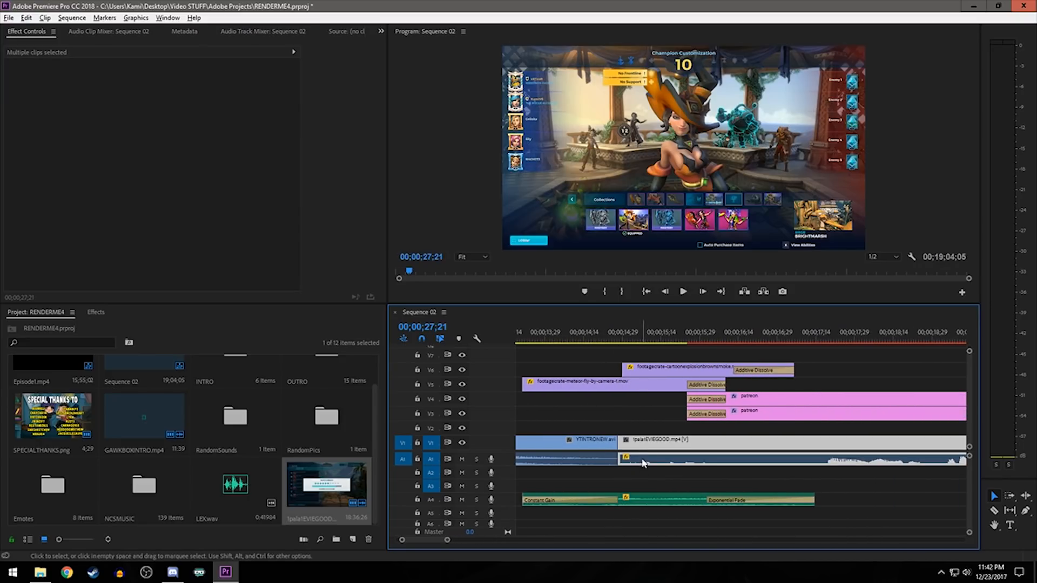
pyautogui.click(421, 339)
pyautogui.moveTo(651, 457)
pyautogui.mouseDown()
pyautogui.moveTo(672, 457)
pyautogui.moveTo(661, 457)
pyautogui.mouseUp()
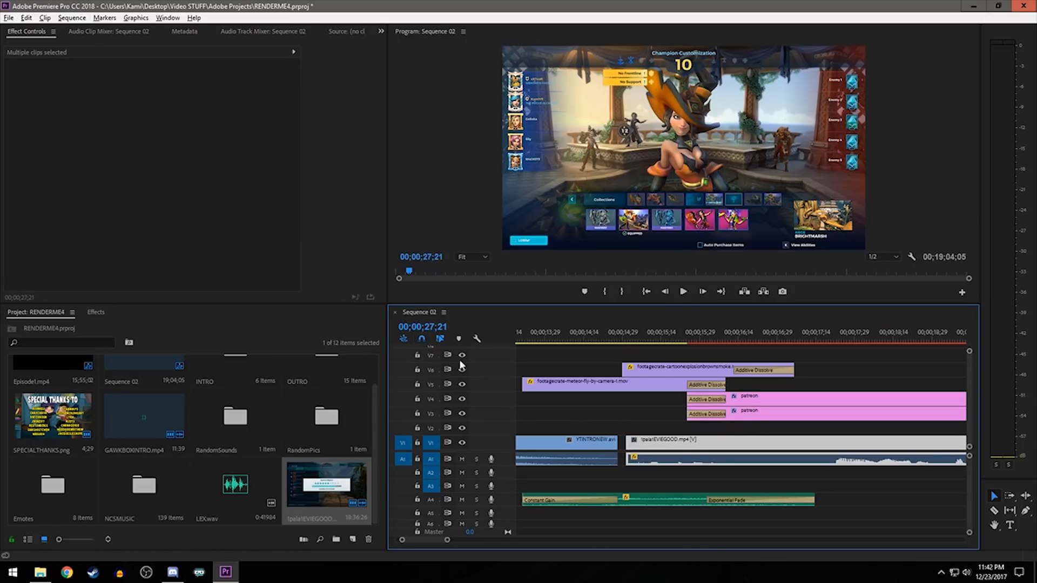
pyautogui.click(643, 427)
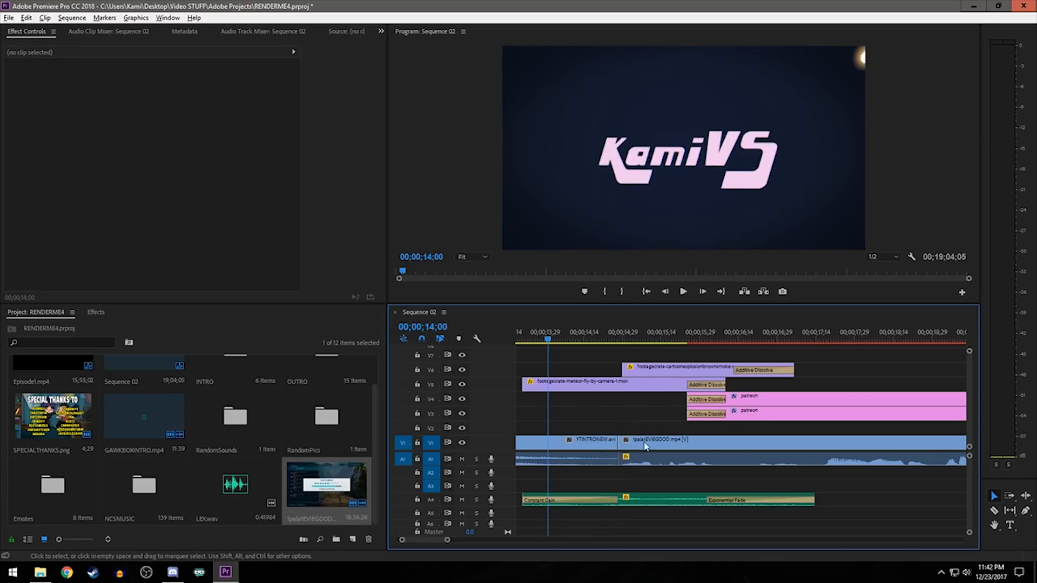
# - Play across the join between YTINTRONEW.avi and the first gameplay clip to check it
pyautogui.scroll(-5, 616, 485)
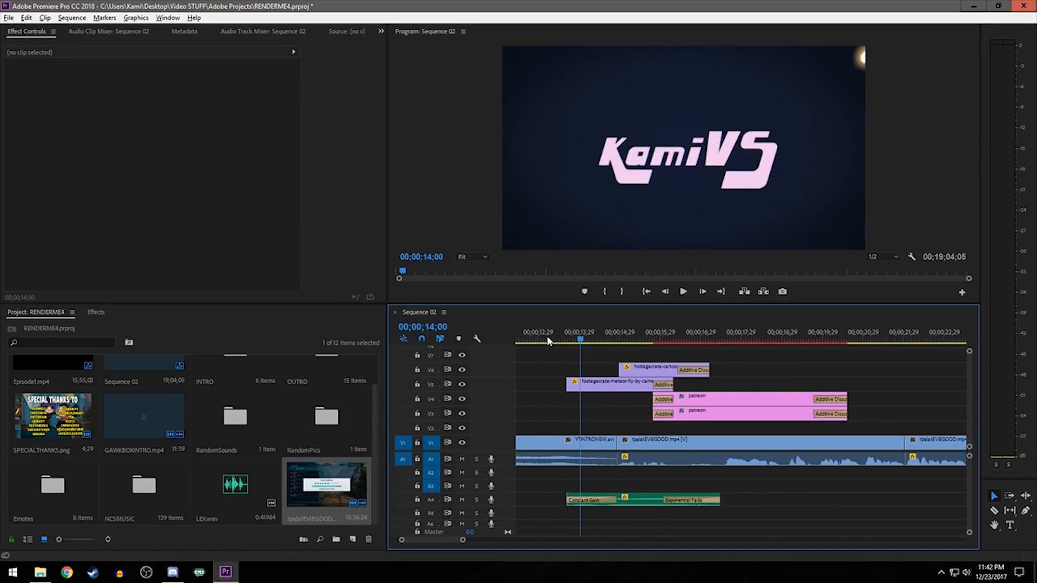
pyautogui.click(546, 339)
pyautogui.press('space')
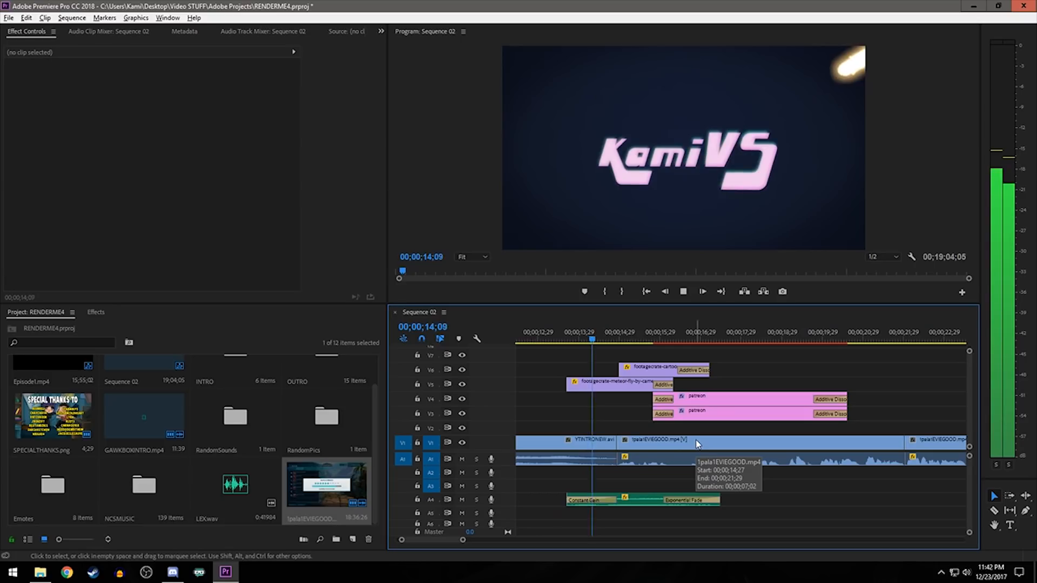
pyautogui.press('space')
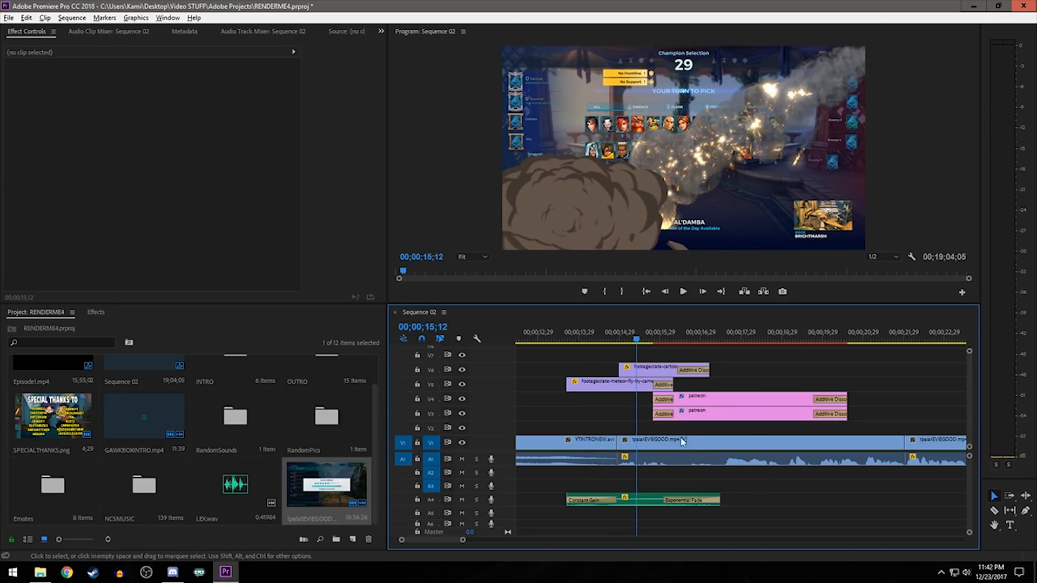
# - Find Additive Dissolve, apply it to the cut between YTINTRONEW.avi and the first gameplay clip, and preview the transition
pyautogui.click(97, 310)
pyautogui.click(61, 327)
pyautogui.write('addi')
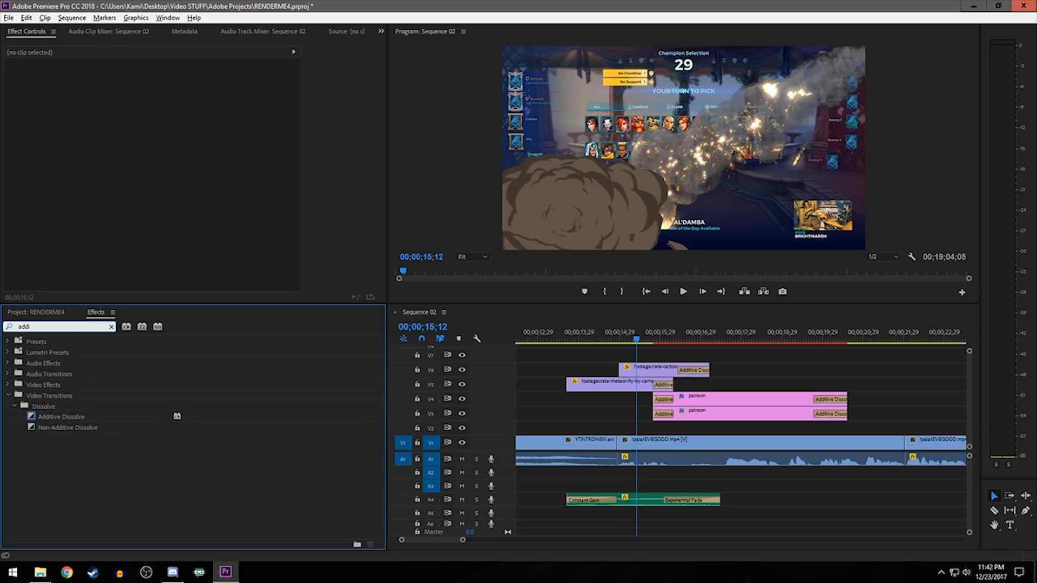
pyautogui.moveTo(64, 417); pyautogui.dragTo(626, 455)
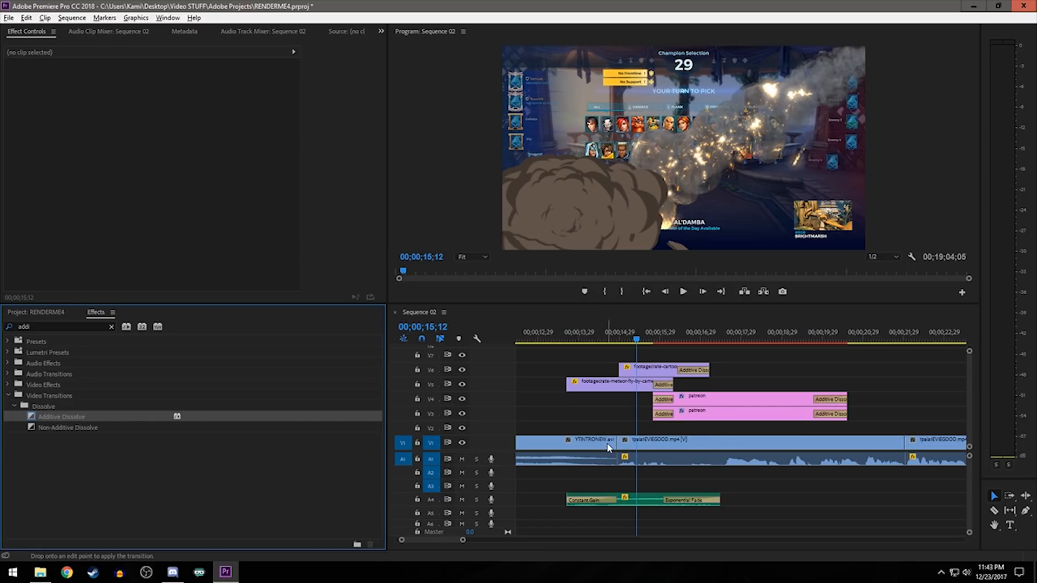
pyautogui.moveTo(617, 449)
pyautogui.mouseDown()
pyautogui.moveTo(599, 453)
pyautogui.moveTo(617, 447)
pyautogui.mouseUp()
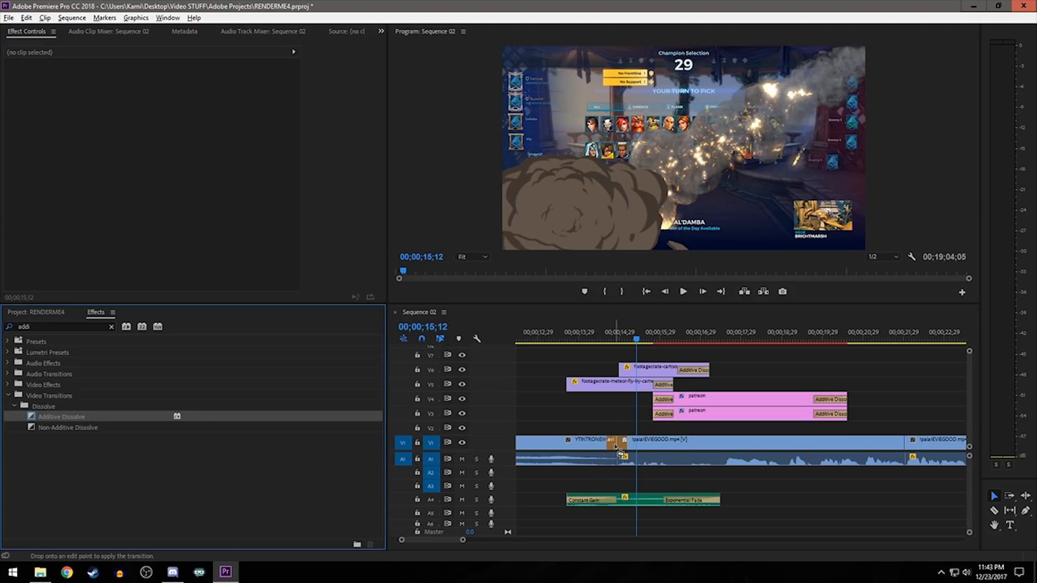
pyautogui.click(591, 333)
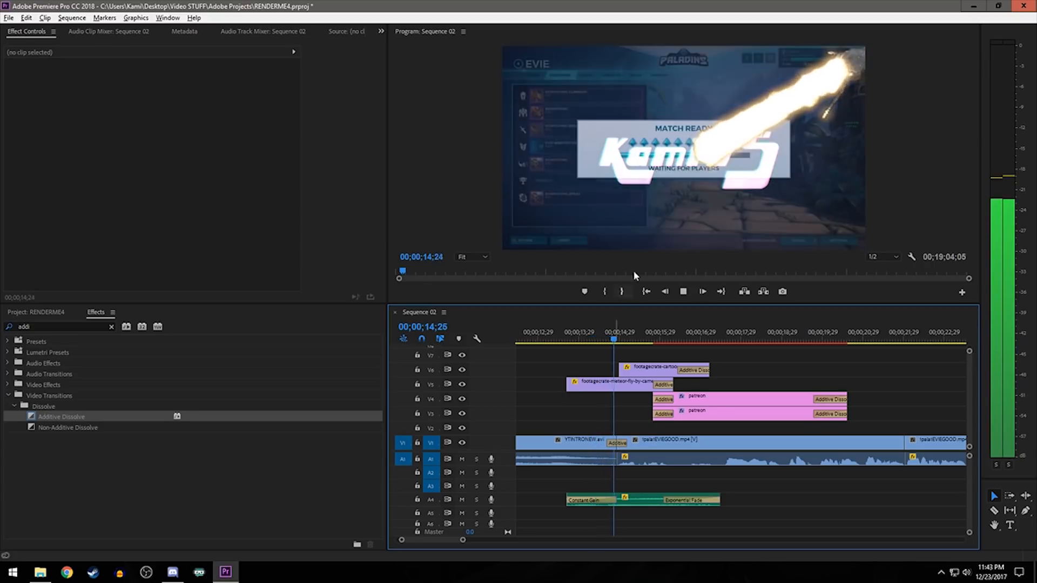
pyautogui.press('space')
# - Try lengthening the Additive Dissolve after the intro to 00;00;01;06 and preview it
pyautogui.moveTo(628, 443); pyautogui.dragTo(643, 444)
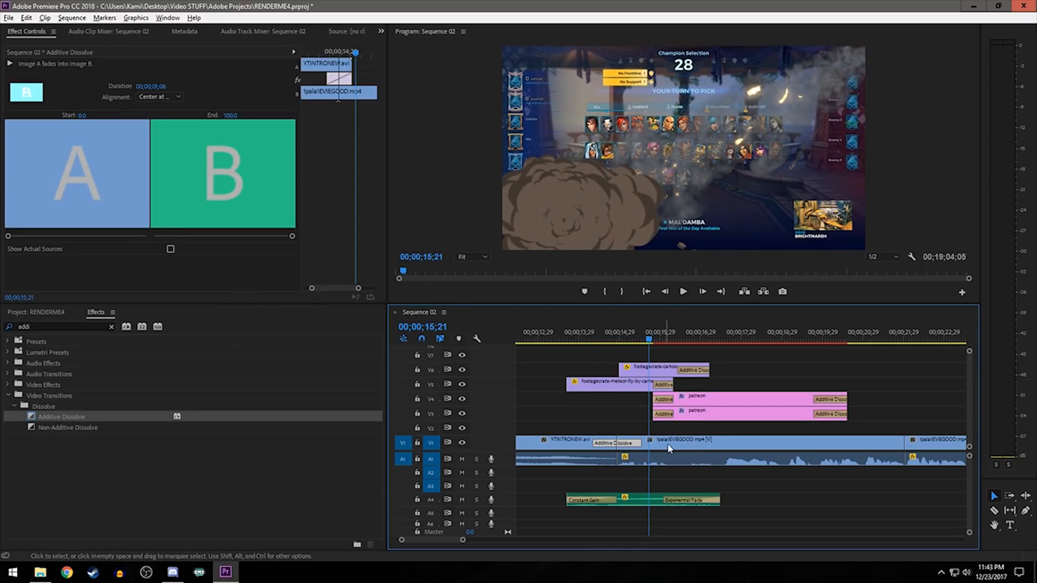
pyautogui.click(577, 331)
pyautogui.press('space')
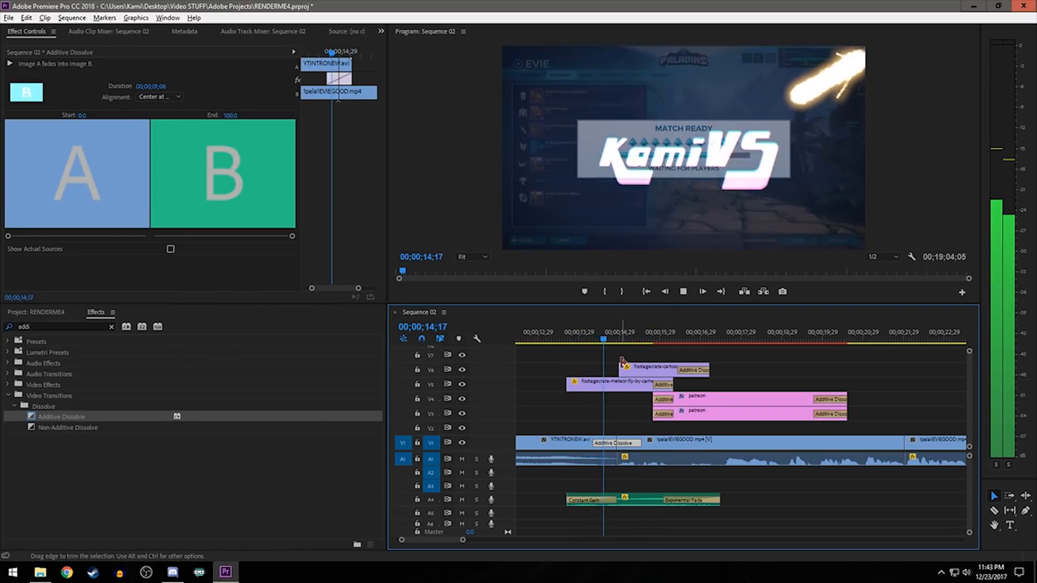
pyautogui.press('space')
# - Shorten the Additive Dissolve after the intro, previewing it at 00;00;00;06 and settling on a duration of 00;00;00;15
pyautogui.moveTo(643, 444); pyautogui.dragTo(622, 445)
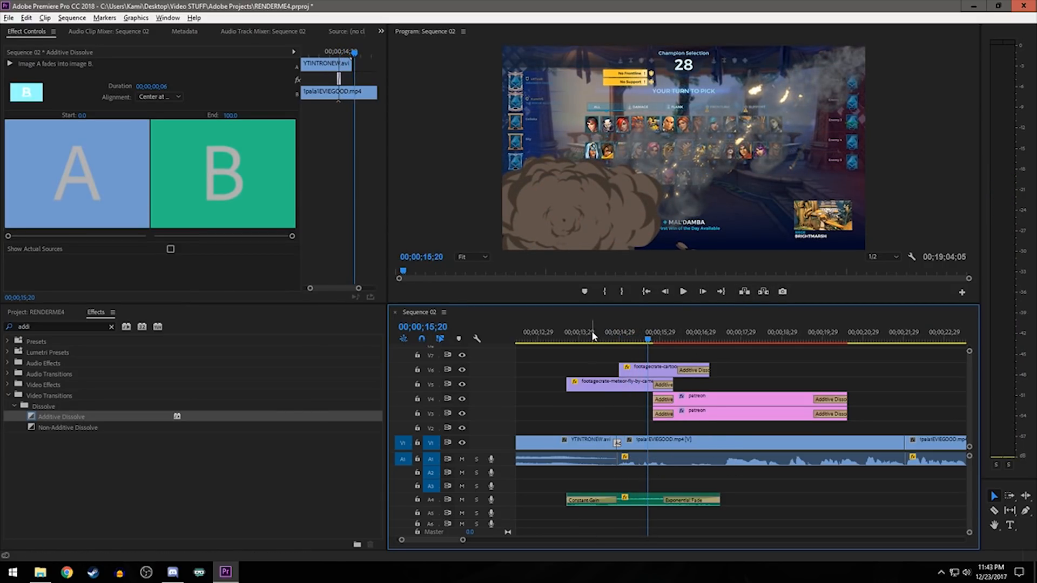
pyautogui.click(593, 336)
pyautogui.press('space')
pyautogui.press('space')
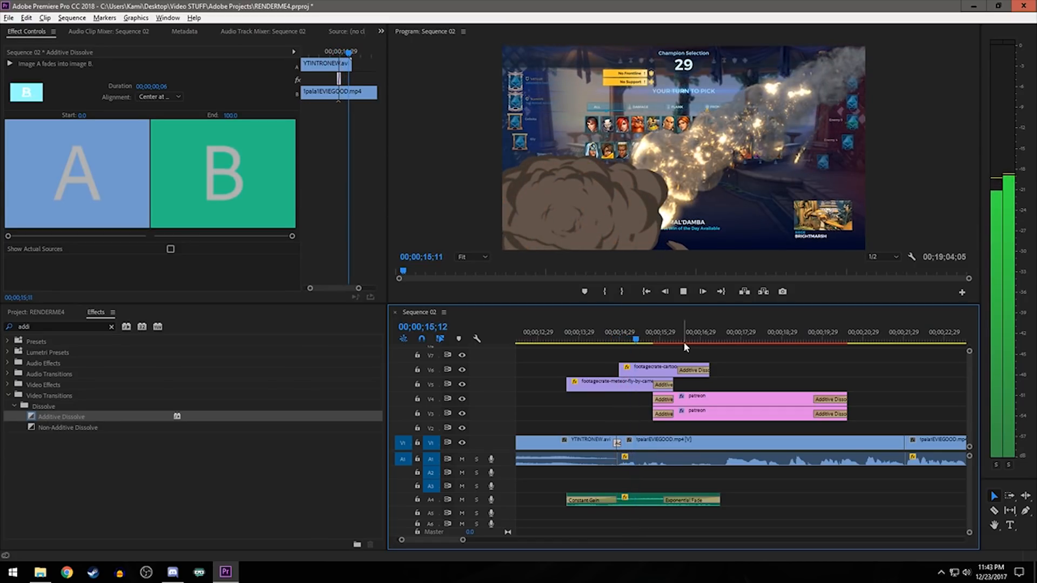
pyautogui.hotkey('ctrl', 'z')
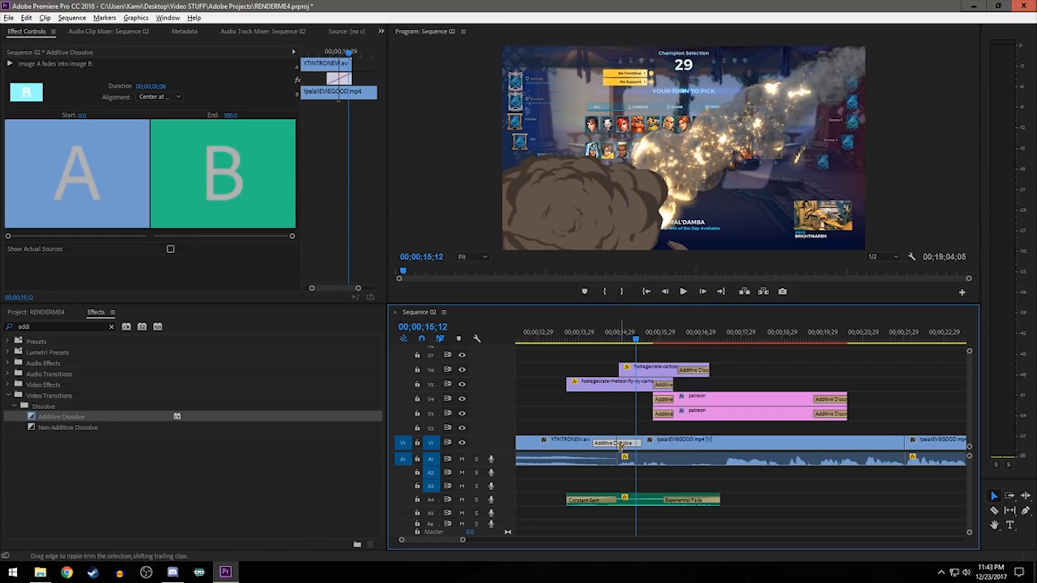
pyautogui.moveTo(621, 444); pyautogui.dragTo(627, 444)
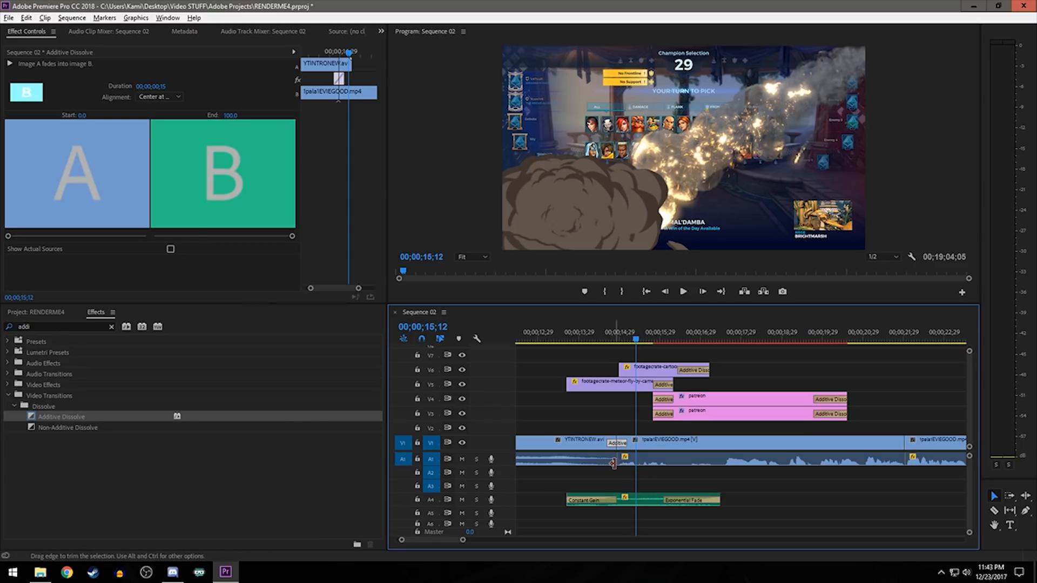
# - Apply a Constant Gain crossfade to the audio cut between YTINTRONEW.avi and the first gameplay clip, and preview it
pyautogui.click(26, 324)
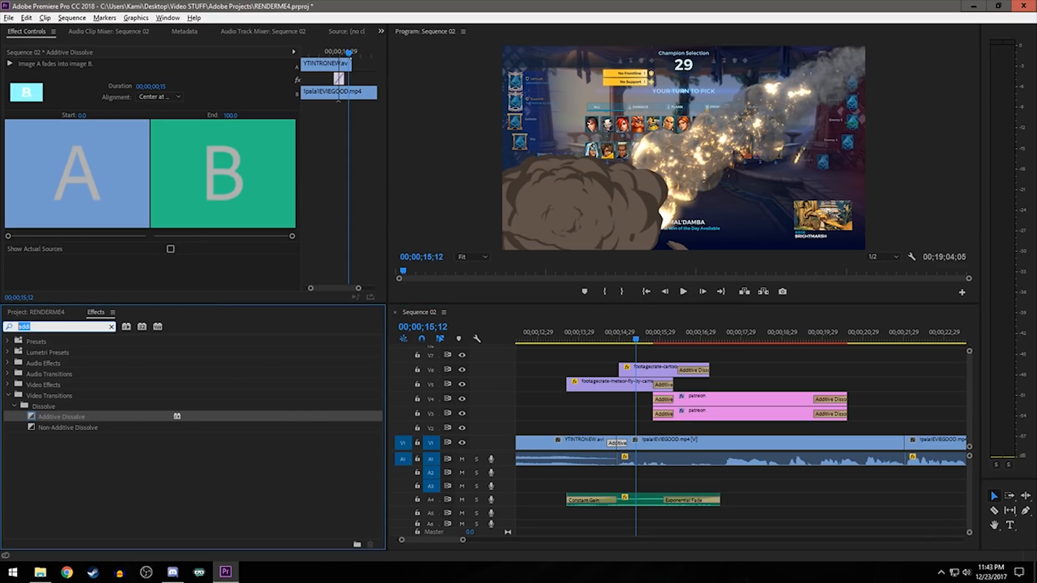
pyautogui.write('gain')
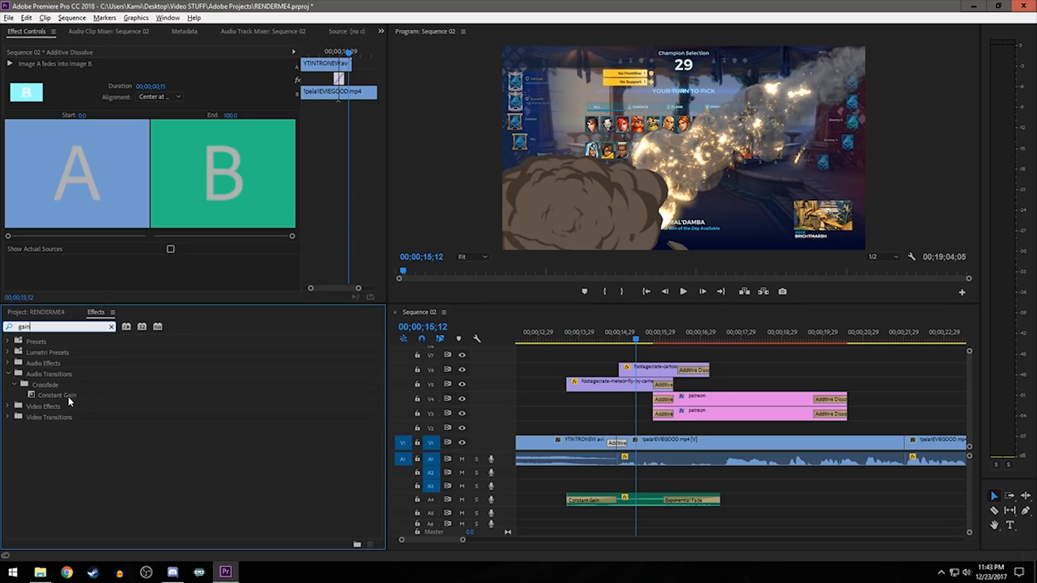
pyautogui.moveTo(57, 397); pyautogui.dragTo(621, 465)
pyautogui.click(567, 336)
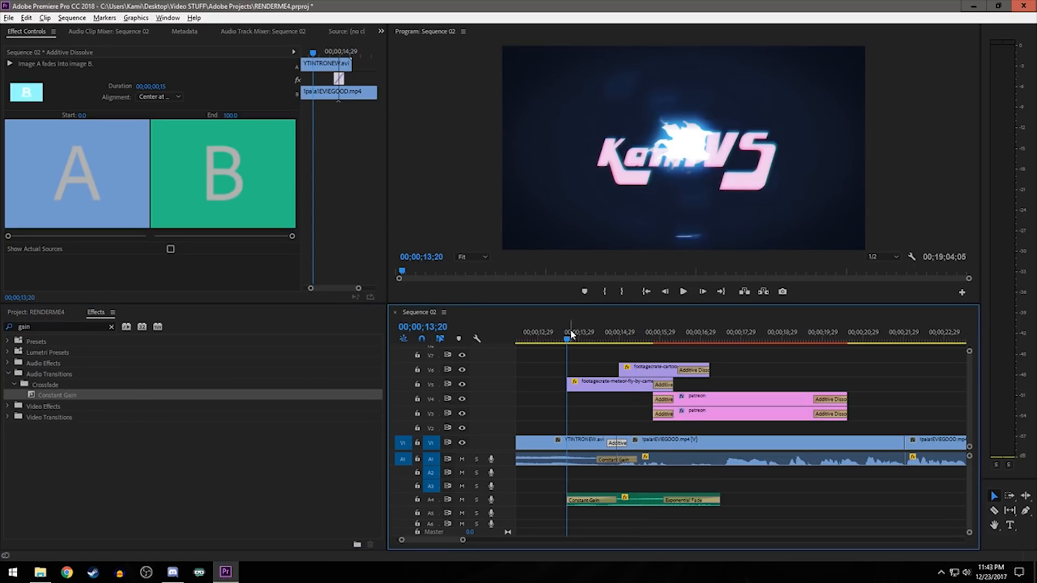
pyautogui.press('space')
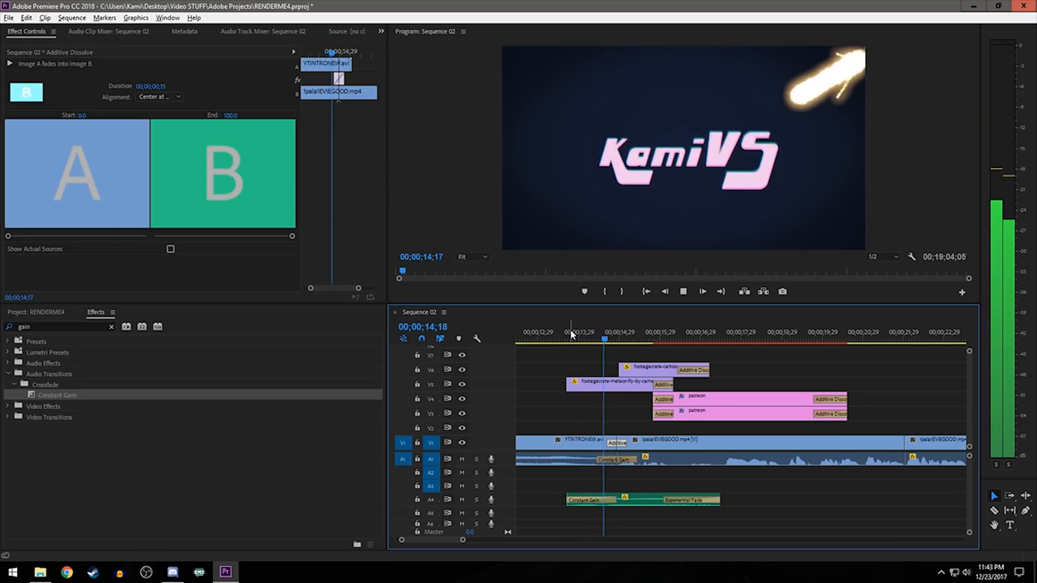
pyautogui.press('space')
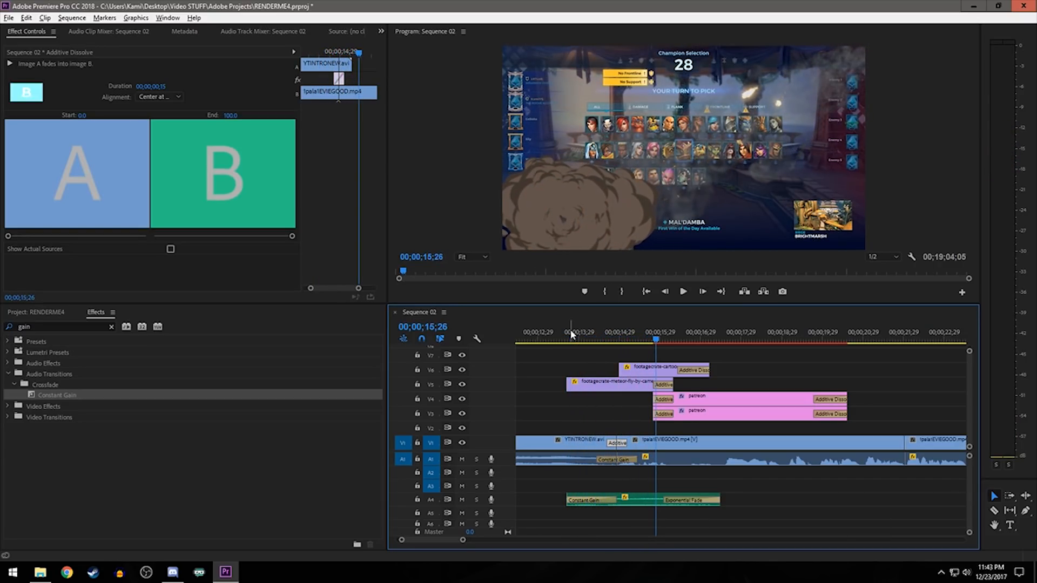
# - Play across the cut between the first two gameplay clips at about 22 seconds
pyautogui.scroll(-5, 739, 450)
pyautogui.scroll(4, 576, 469)
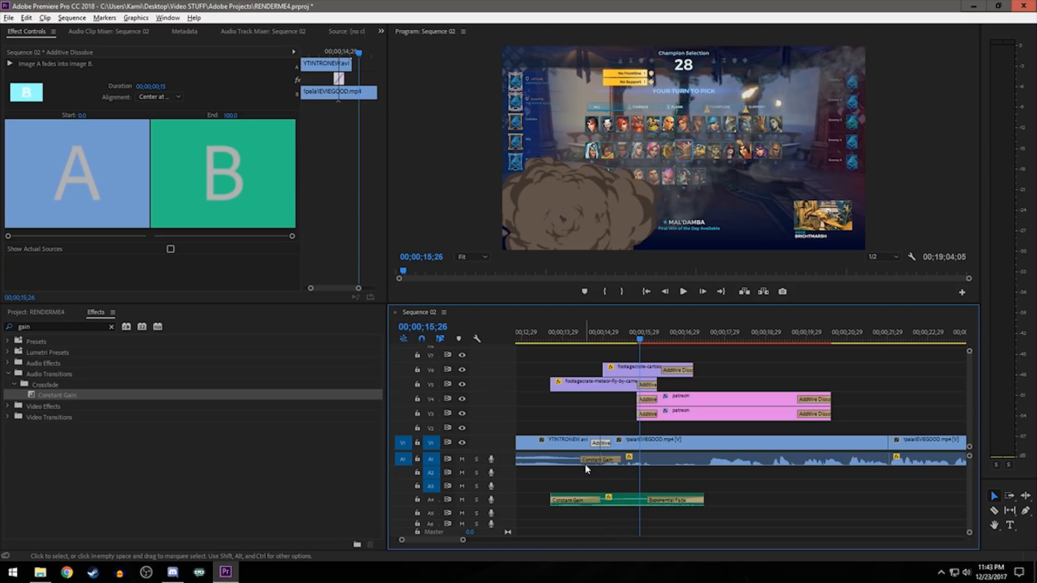
pyautogui.scroll(-9, 750, 462)
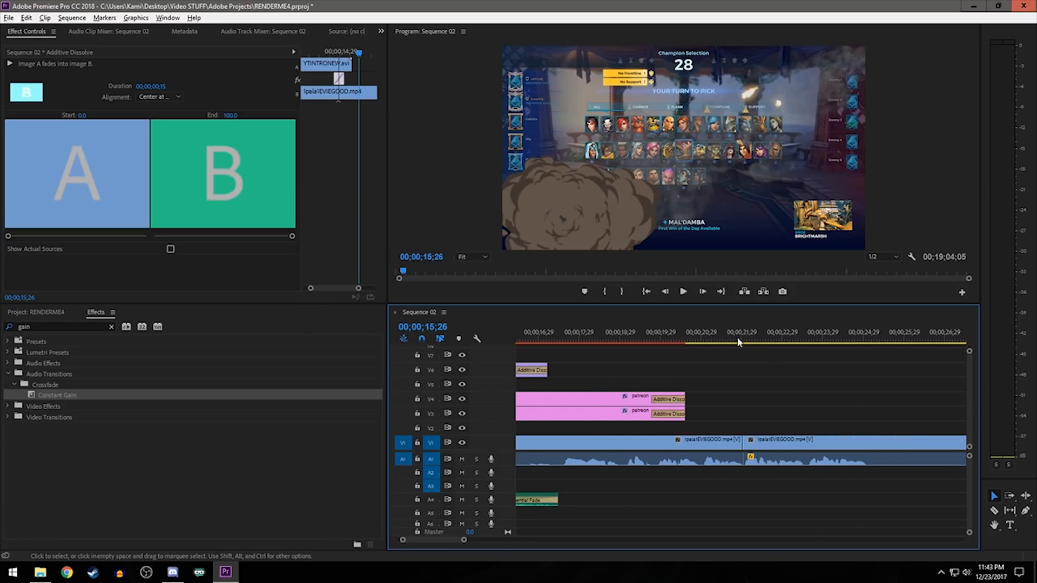
pyautogui.click(701, 340)
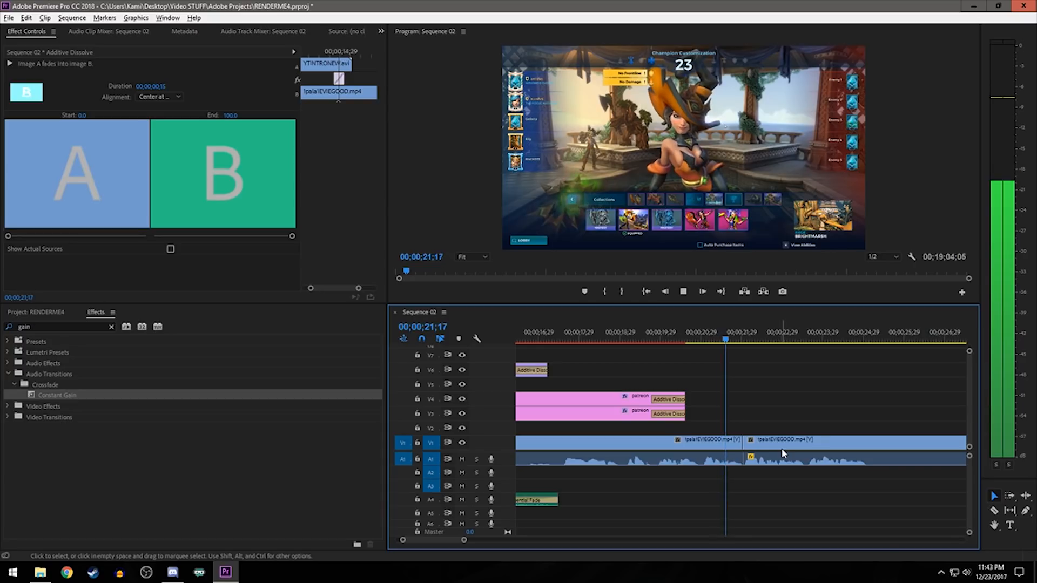
pyautogui.press('space')
# - Try an Additive Dissolve on the cut between the first two gameplay clips, preview it and remove it
pyautogui.doubleClick(42, 326)
pyautogui.write('add')
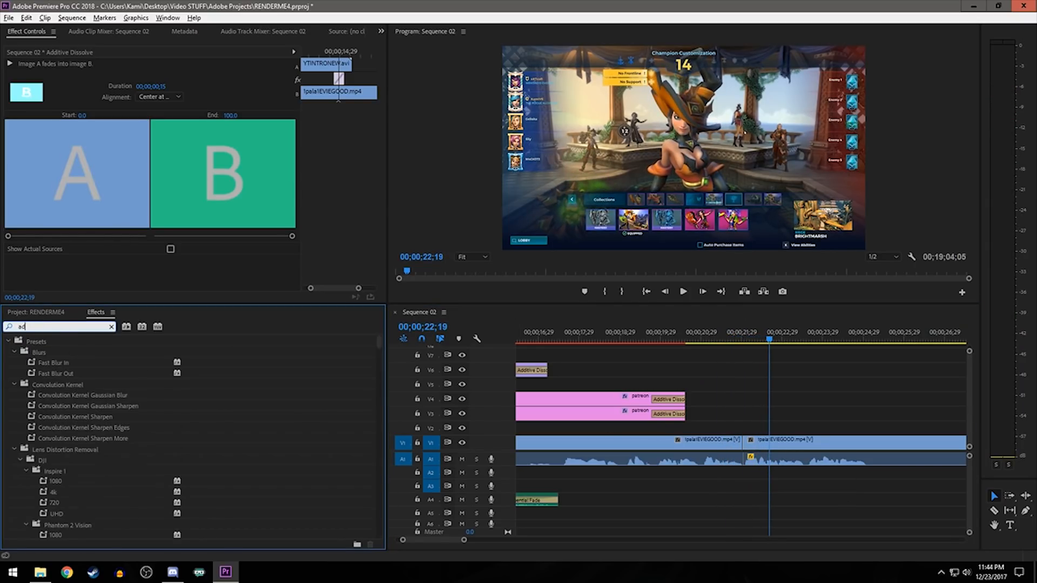
pyautogui.moveTo(61, 417); pyautogui.dragTo(744, 453)
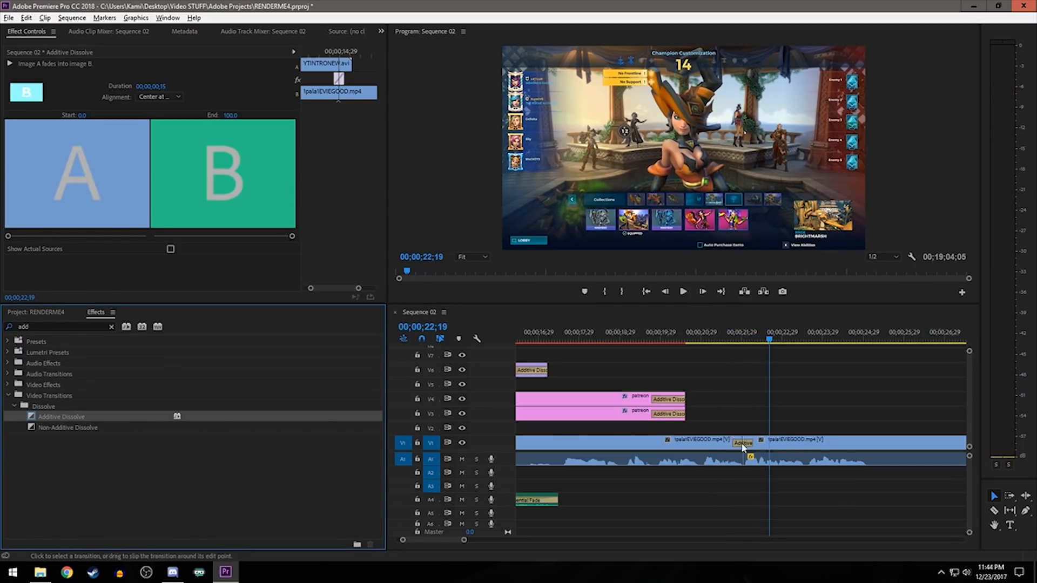
pyautogui.click(702, 333)
pyautogui.press('space')
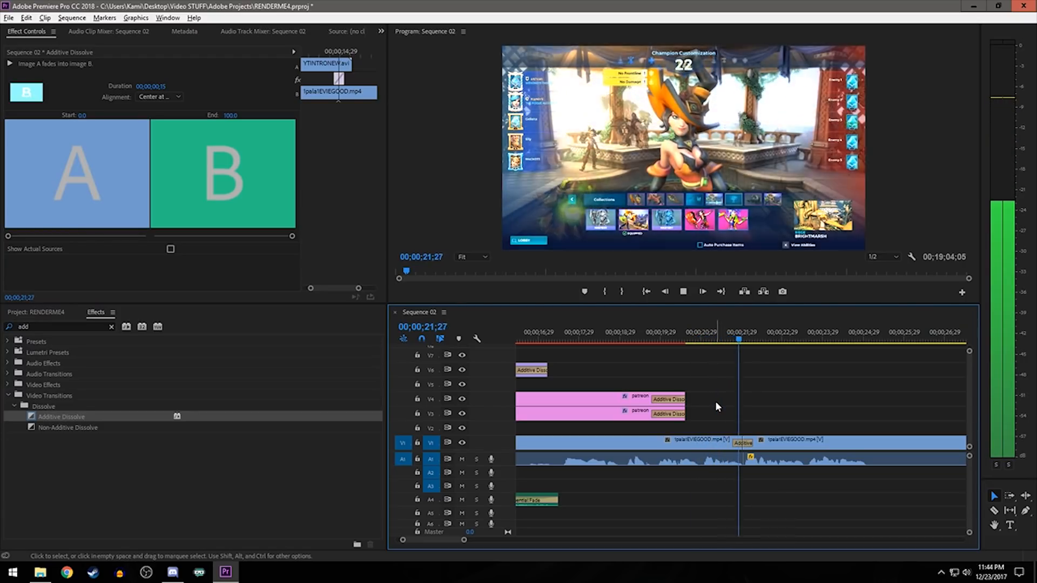
pyautogui.press('space')
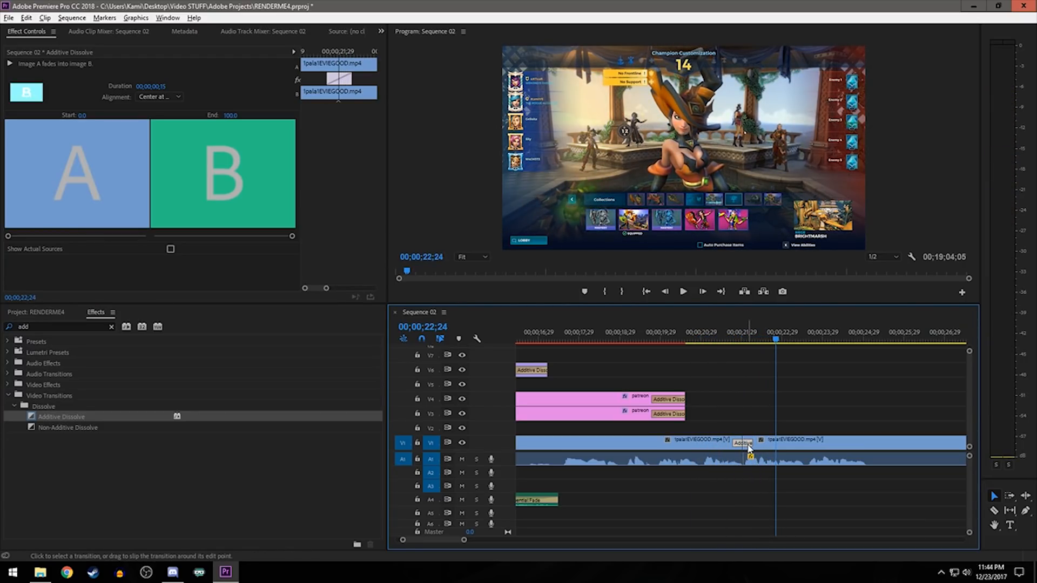
pyautogui.press('Delete')
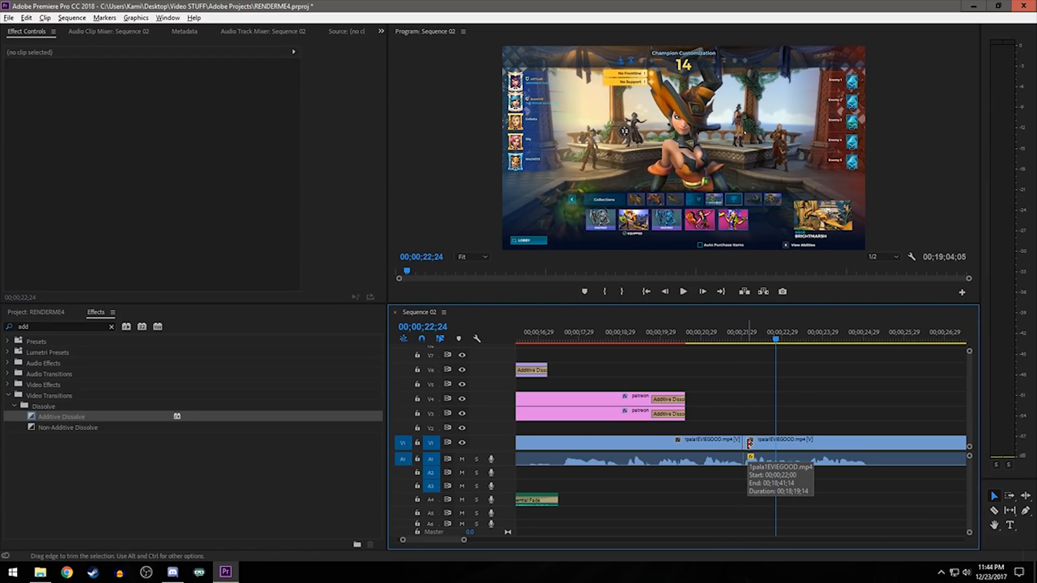
# - Cut the silent stretch after about 25 seconds out of the gameplay clip, close the gap and play the result
pyautogui.scroll(-6, 783, 461)
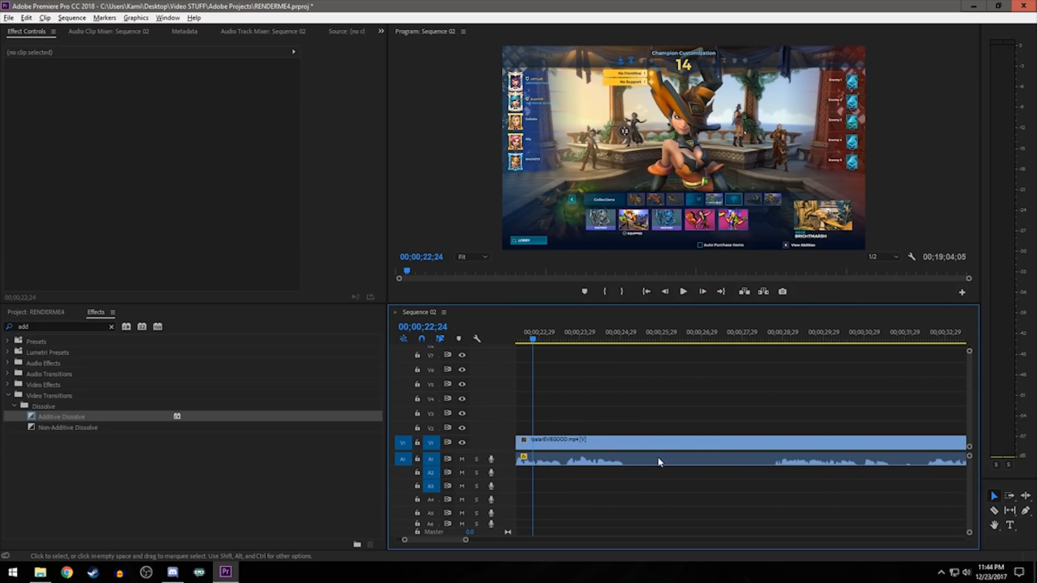
pyautogui.press('c')
pyautogui.press('space')
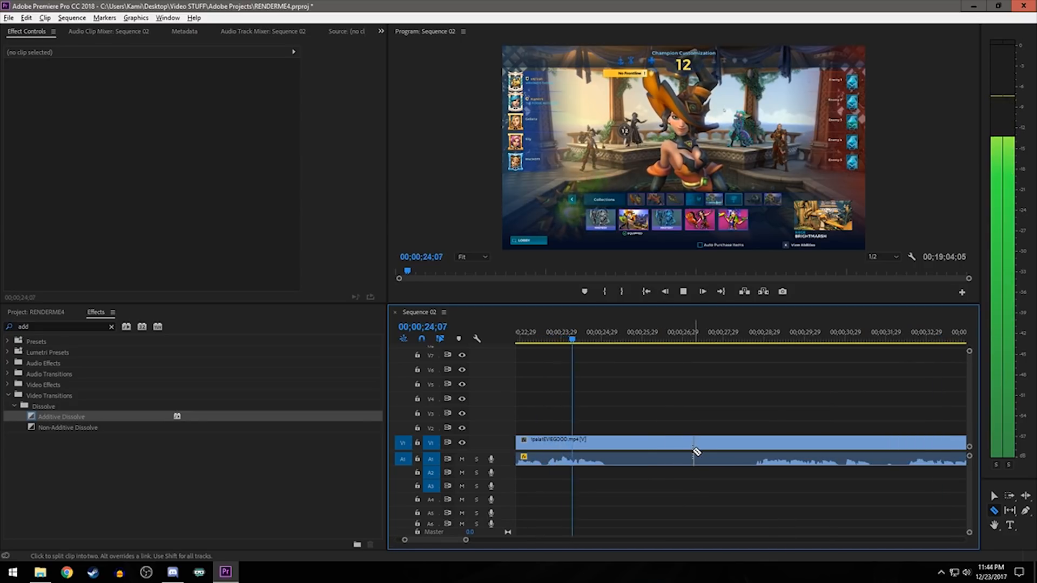
pyautogui.press('space')
pyautogui.click(614, 446)
pyautogui.press('v')
pyautogui.moveTo(620, 444); pyautogui.dragTo(758, 443)
pyautogui.moveTo(796, 443); pyautogui.dragTo(655, 443)
pyautogui.click(604, 337)
pyautogui.press('space')
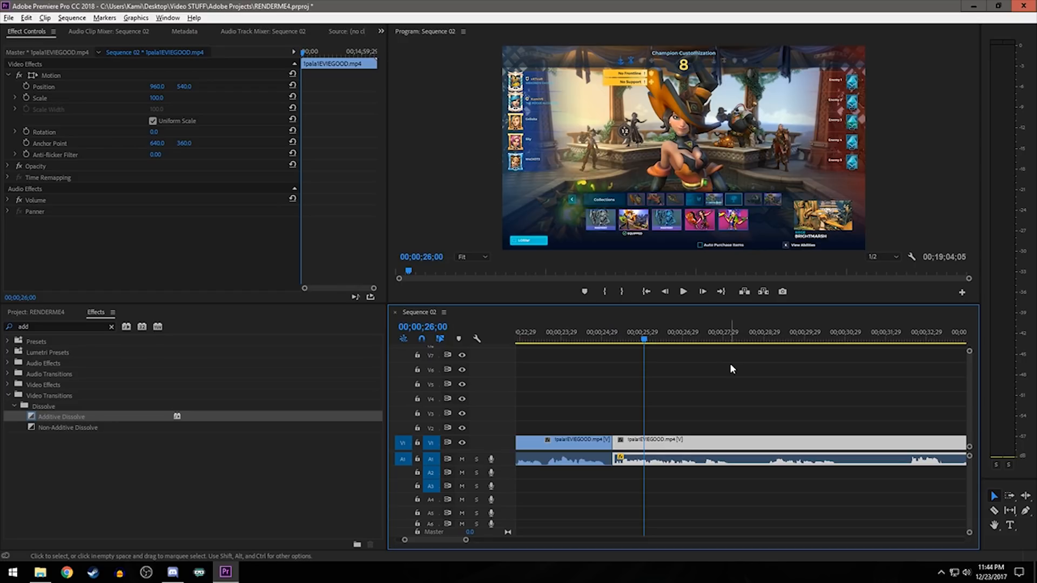
# - Split the gameplay clip at about 28 seconds, trim the silence from the following part and close the gap
pyautogui.press('c')
pyautogui.scroll(2, 768, 459)
pyautogui.click(710, 448)
pyautogui.press('v')
pyautogui.moveTo(714, 444); pyautogui.dragTo(774, 443)
pyautogui.moveTo(821, 460); pyautogui.dragTo(770, 454)
# - Cut the next silent stretch out of the gameplay at about 30 seconds, leaving the clips joined
pyautogui.scroll(-2, 756, 462)
pyautogui.press('c')
pyautogui.click(735, 447)
pyautogui.press('v')
pyautogui.scroll(2, 623, 476)
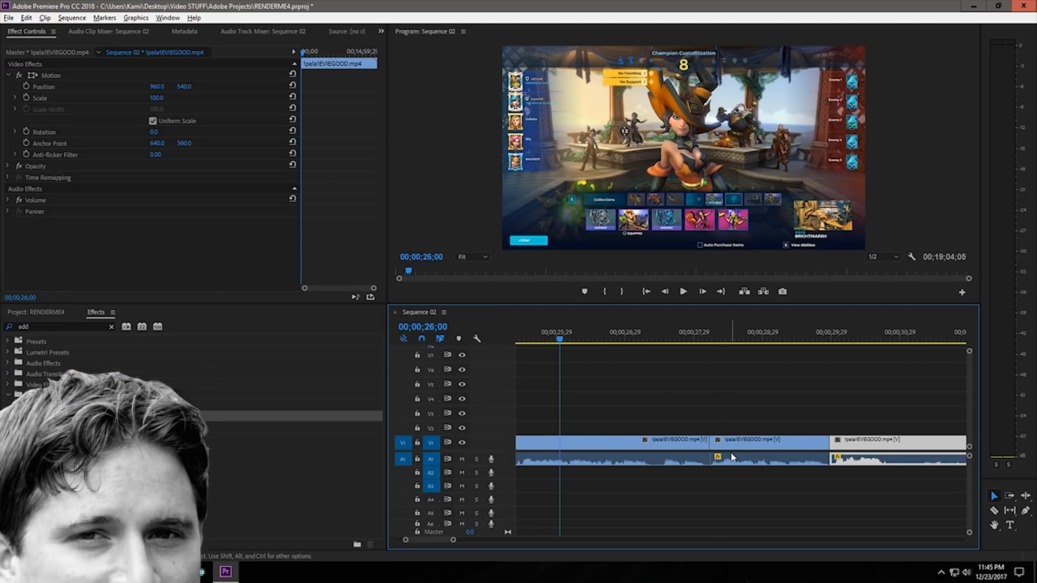
pyautogui.scroll(-5, 691, 411)
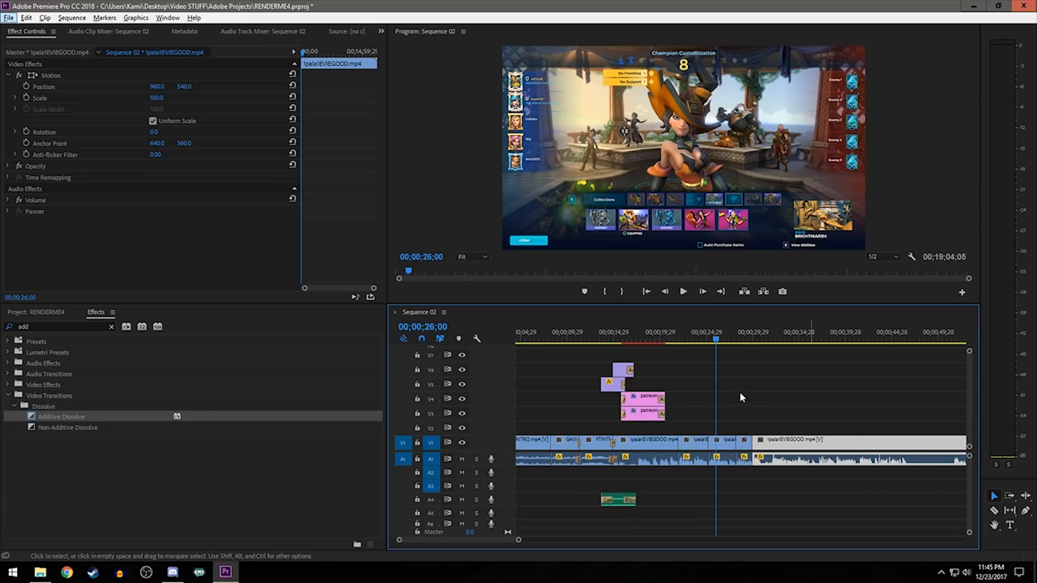
# - Trim about one second off the end of the last gameplay clip near the end of the sequence
pyautogui.click(720, 292)
pyautogui.scroll(-3, 648, 429)
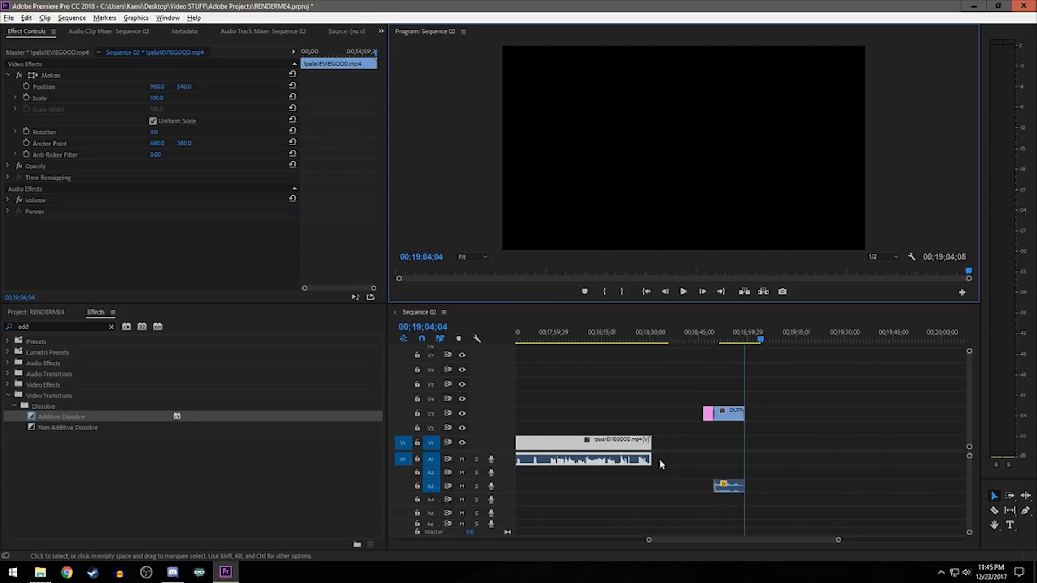
pyautogui.moveTo(697, 408); pyautogui.dragTo(762, 490)
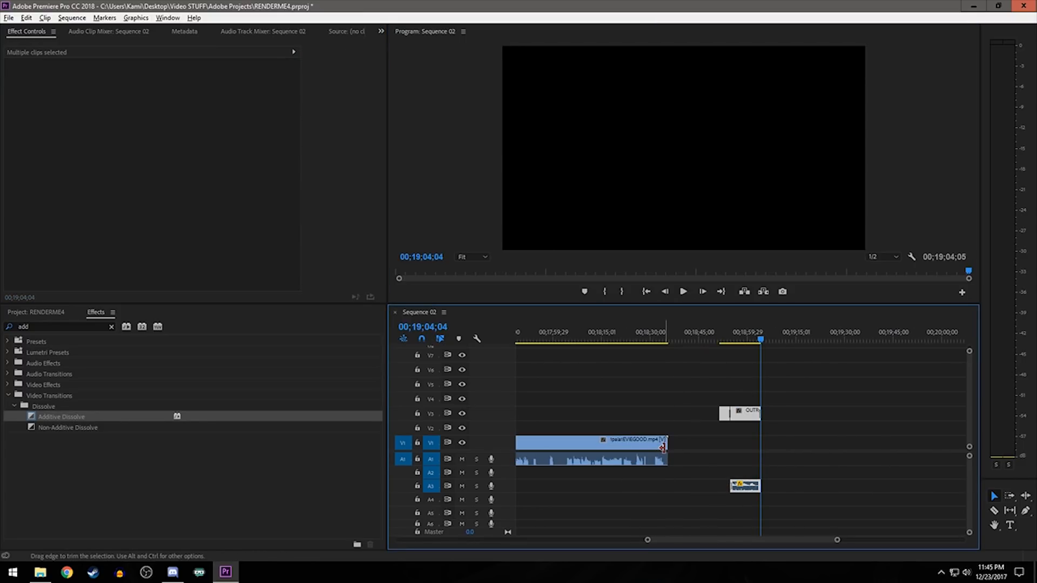
pyautogui.scroll(5, 667, 448)
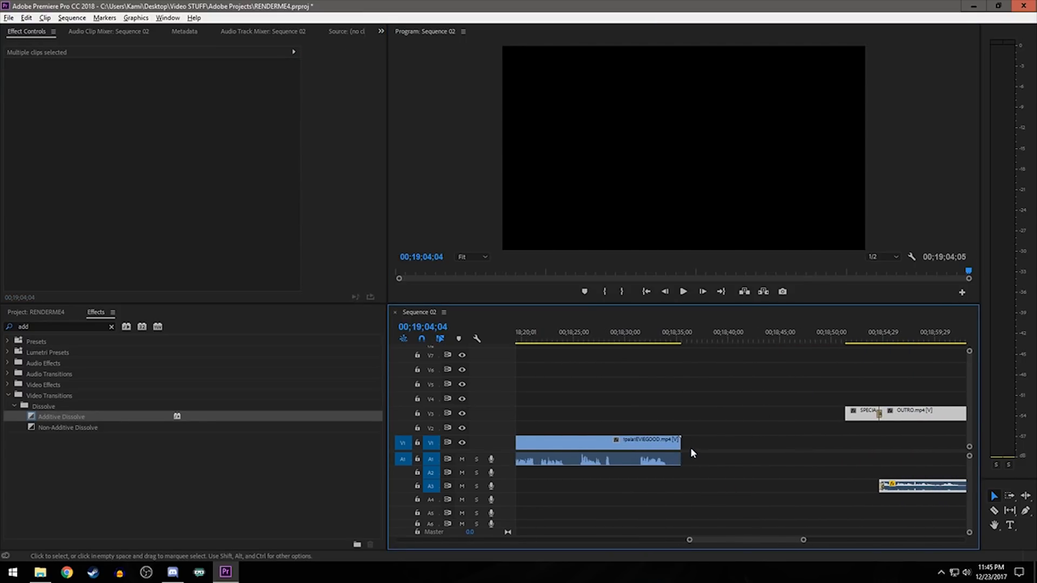
pyautogui.moveTo(680, 452); pyautogui.dragTo(667, 452)
# - Move SPECIALTHANKS.png well past the outro and place OUTRO.mp4 on V1 directly against the end of the gameplay
pyautogui.moveTo(871, 435); pyautogui.dragTo(884, 400)
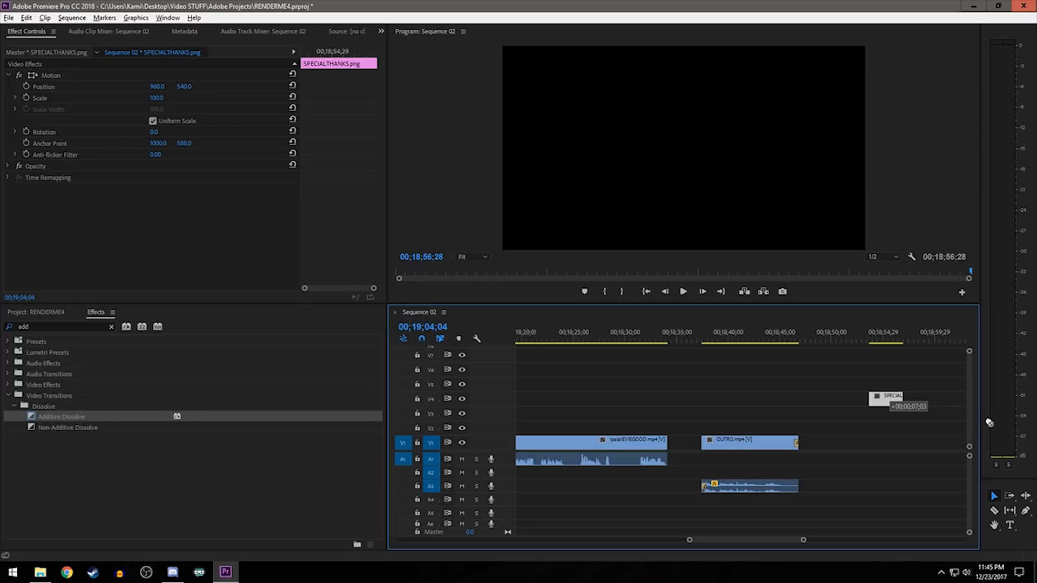
pyautogui.scroll(-6, 907, 479)
pyautogui.moveTo(784, 403); pyautogui.dragTo(934, 423)
pyautogui.scroll(10, 711, 463)
pyautogui.moveTo(796, 449); pyautogui.dragTo(732, 439)
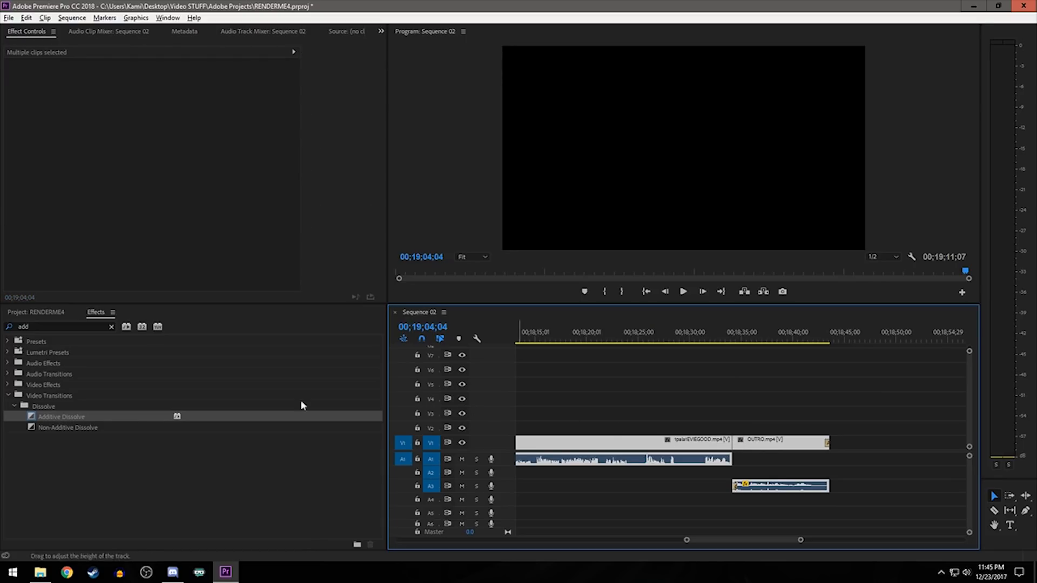
# - Apply an Additive Dissolve to the cut between the gameplay and OUTRO.mp4, and move the outro's audio to A1
pyautogui.moveTo(70, 417); pyautogui.dragTo(735, 449)
pyautogui.moveTo(766, 485); pyautogui.dragTo(765, 461)
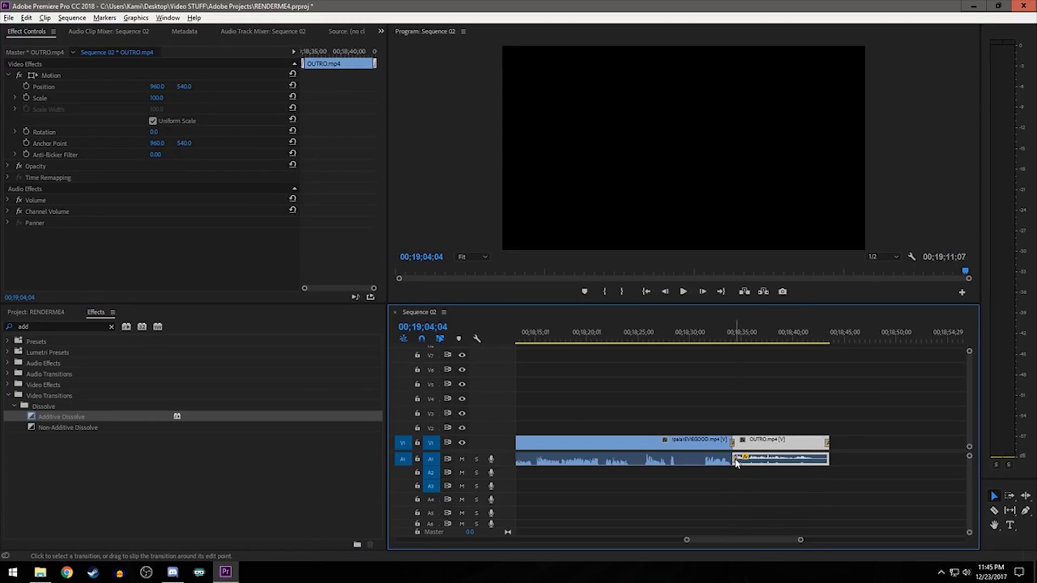
# - Delete the Constant Gain fade at the start of the outro's audio
pyautogui.click(735, 460)
pyautogui.scroll(6, 740, 495)
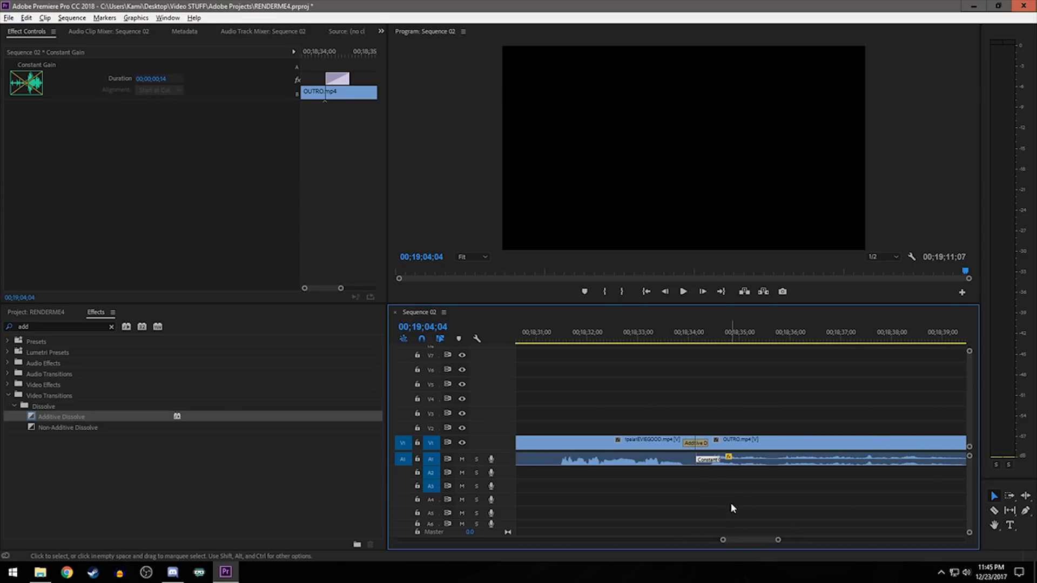
pyautogui.click(731, 502)
pyautogui.click(714, 460)
pyautogui.press('Delete')
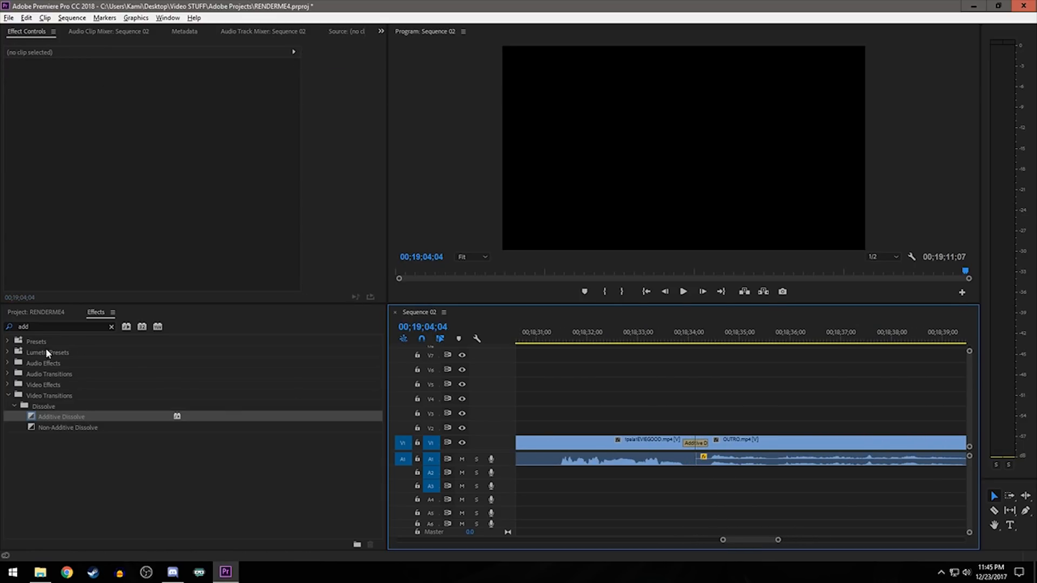
# - Apply a Constant Gain crossfade to the audio cut between the gameplay and the outro, and play the transition
pyautogui.doubleClick(29, 328)
pyautogui.write('gain')
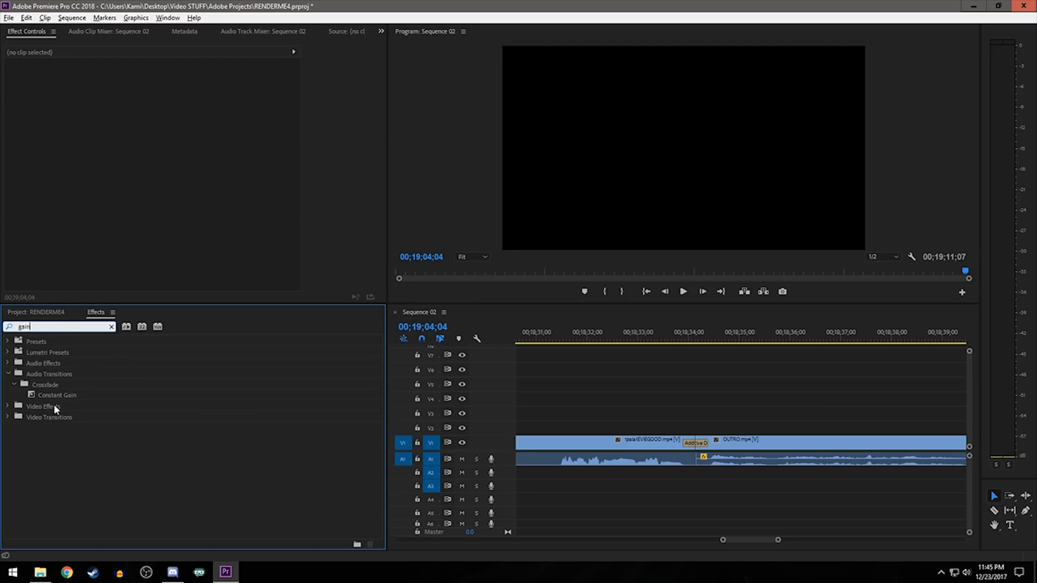
pyautogui.moveTo(54, 395); pyautogui.dragTo(584, 486)
pyautogui.moveTo(693, 463); pyautogui.dragTo(695, 463)
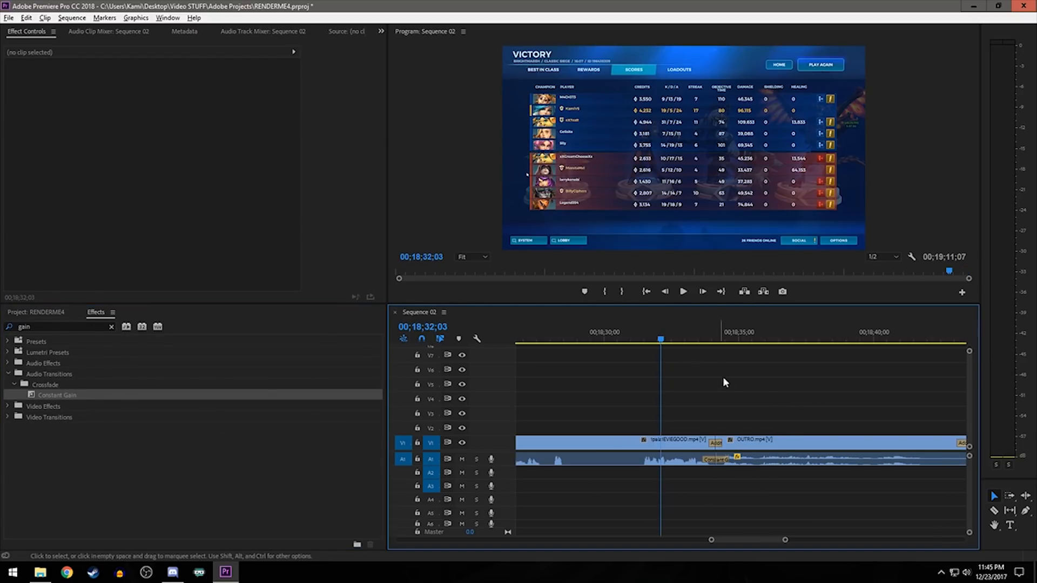
pyautogui.press('space')
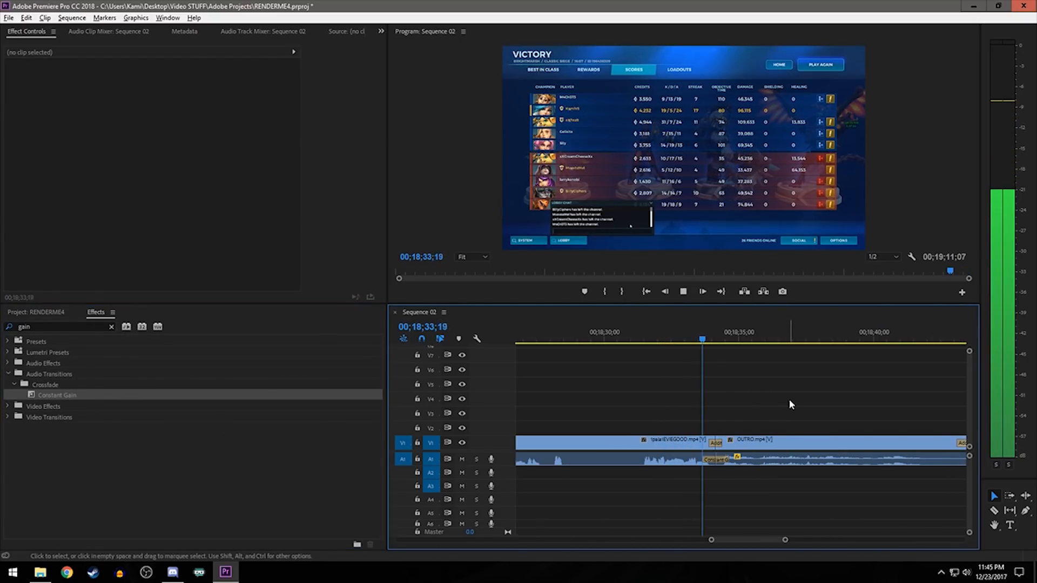
pyautogui.press('space')
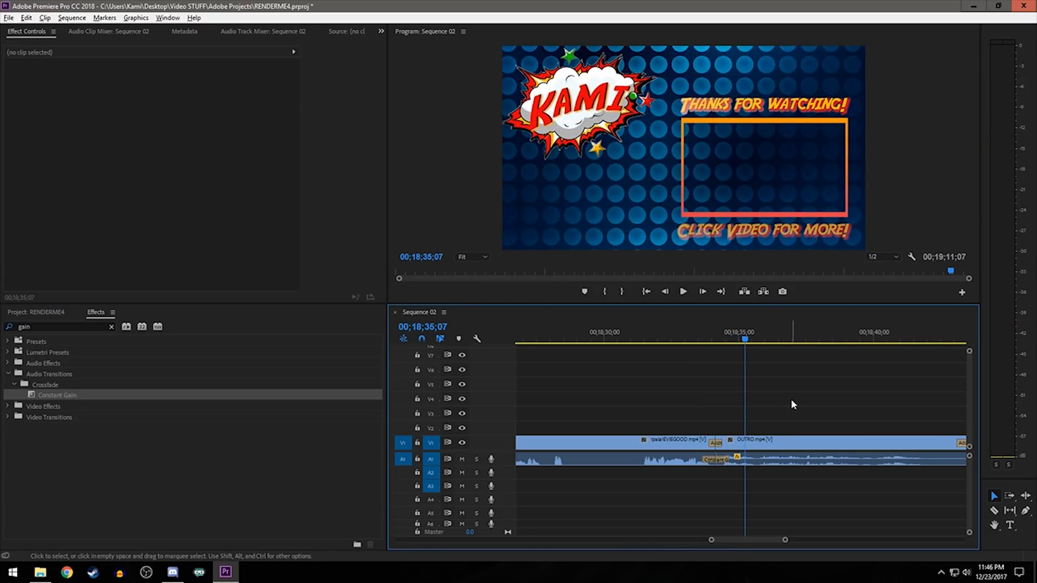
pyautogui.scroll(-3, 789, 464)
pyautogui.scroll(-2, 789, 464)
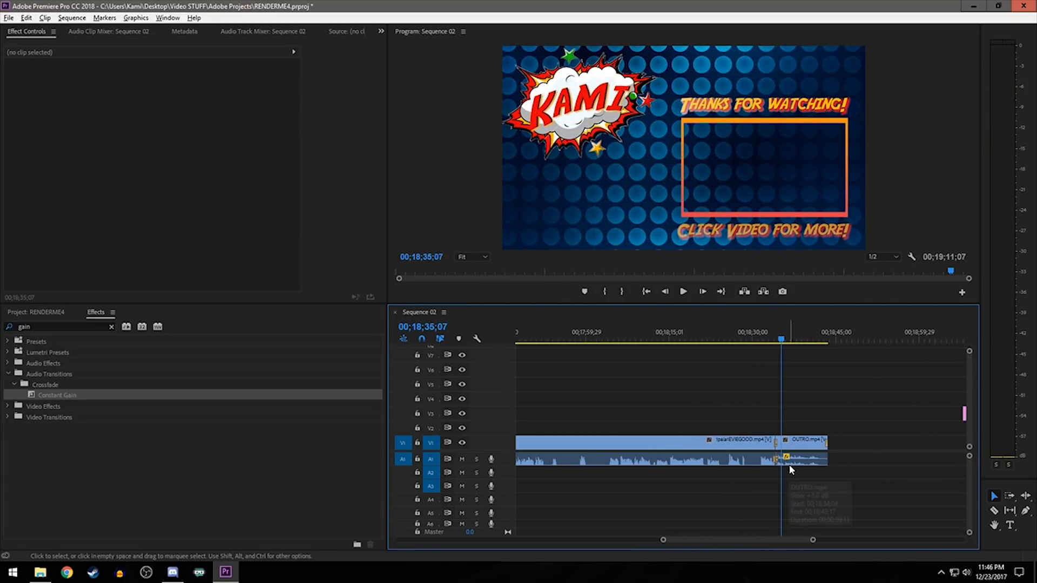
# - Open the media export settings for the sequence, enter "example" as the output name and cancel the export
pyautogui.click(9, 18)
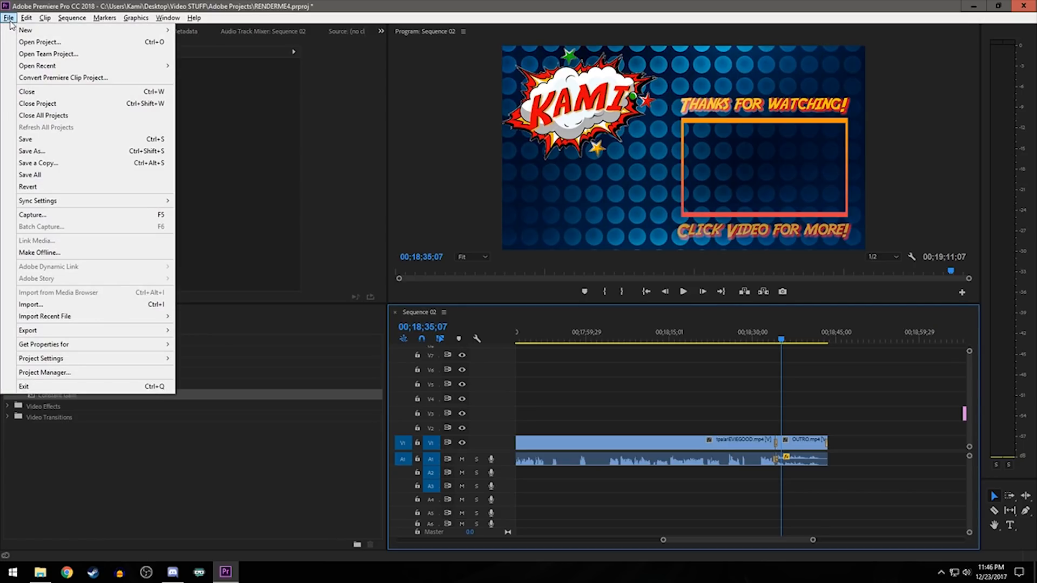
pyautogui.moveTo(85, 332)
pyautogui.click(238, 334)
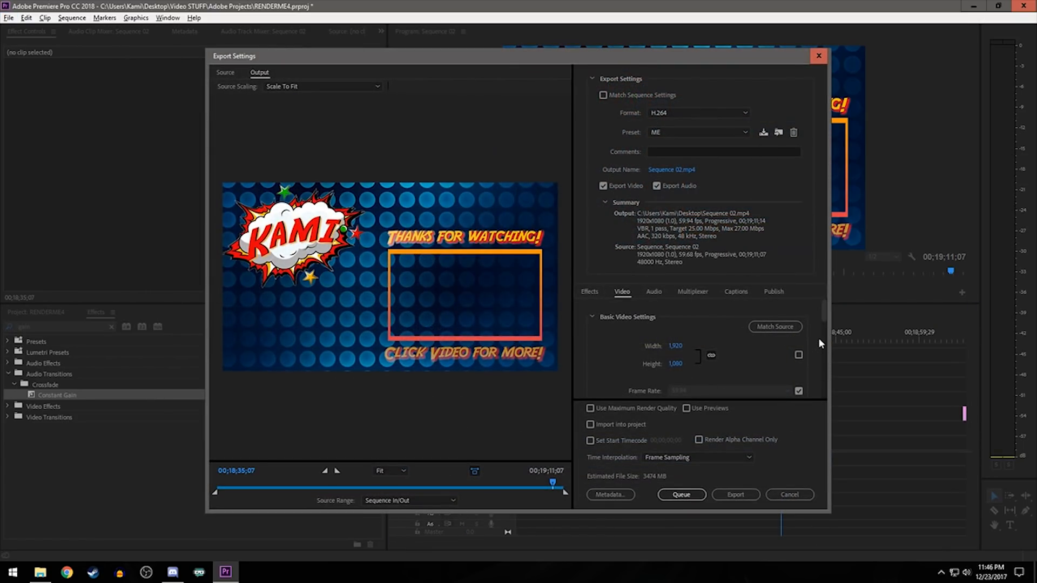
pyautogui.click(680, 172)
pyautogui.write('example')
pyautogui.click(703, 336)
pyautogui.click(800, 497)
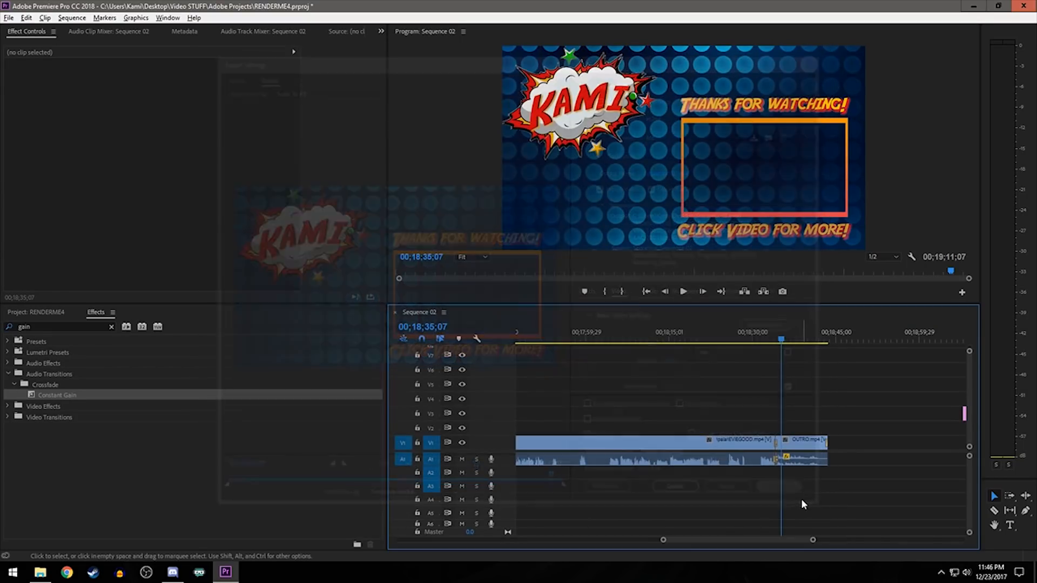
# - Place the playhead at 00;00;55;03 in the gameplay and show the project's media
pyautogui.hscroll(-2, 712, 485)
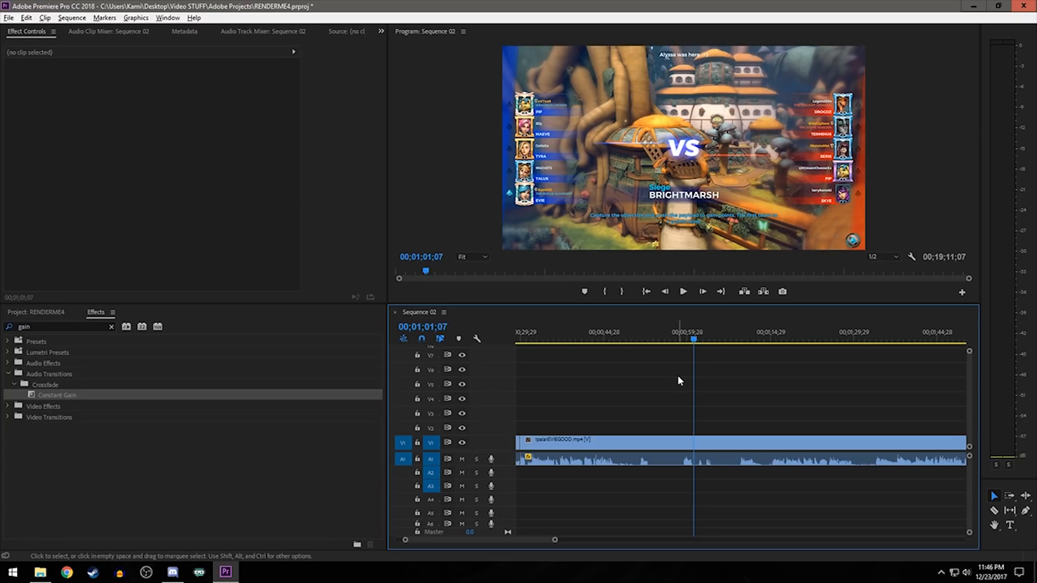
pyautogui.click(660, 334)
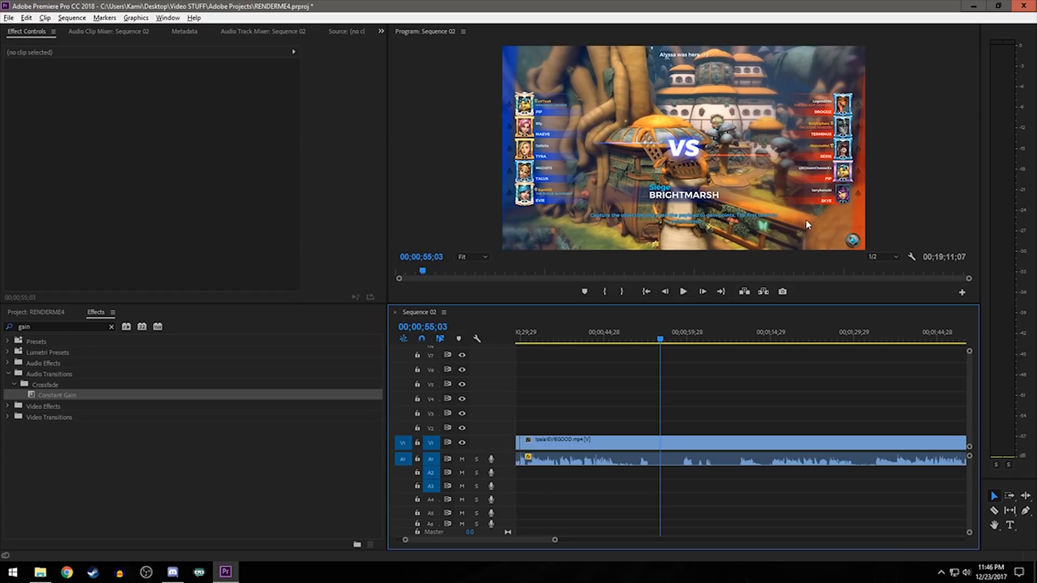
pyautogui.click(54, 312)
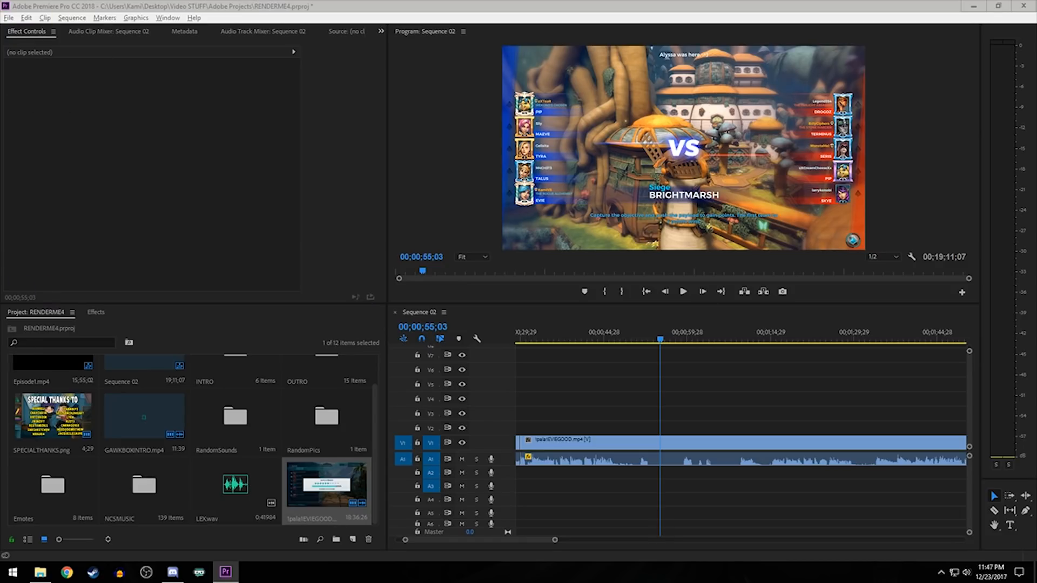
# - Look through the champion folders of Paladins Resources in File Explorer for a picture of Lex
pyautogui.moveTo(0, 122); pyautogui.dragTo(525, 122)
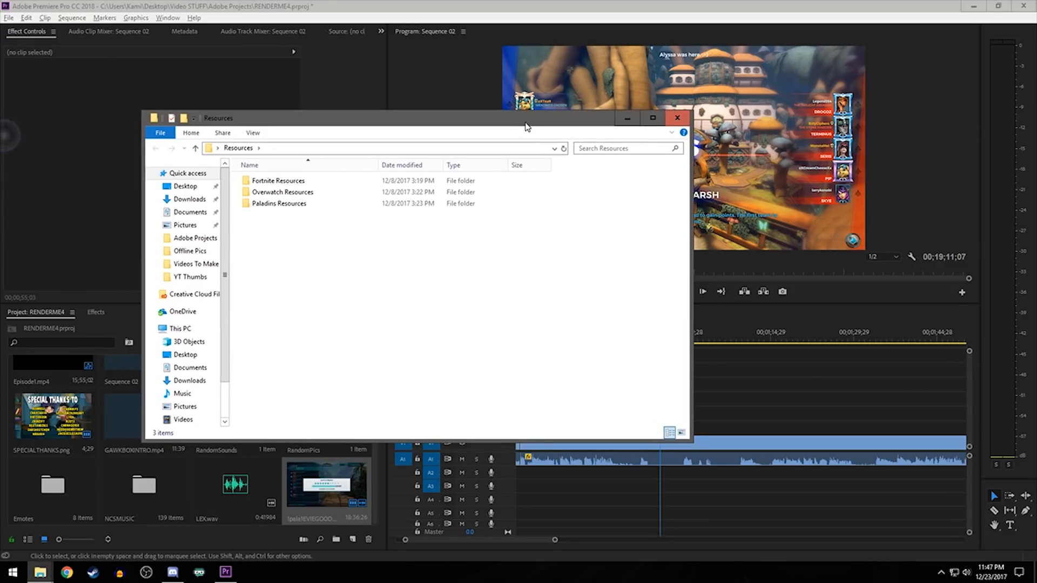
pyautogui.doubleClick(281, 206)
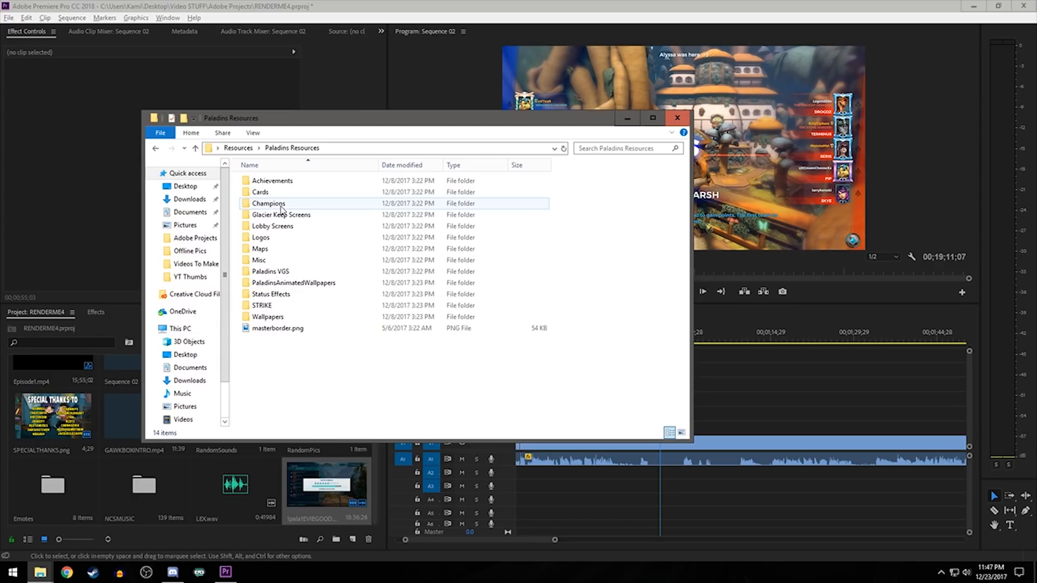
pyautogui.doubleClick(282, 205)
pyautogui.scroll(-1, 286, 238)
pyautogui.doubleClick(262, 330)
pyautogui.press('BackSpace')
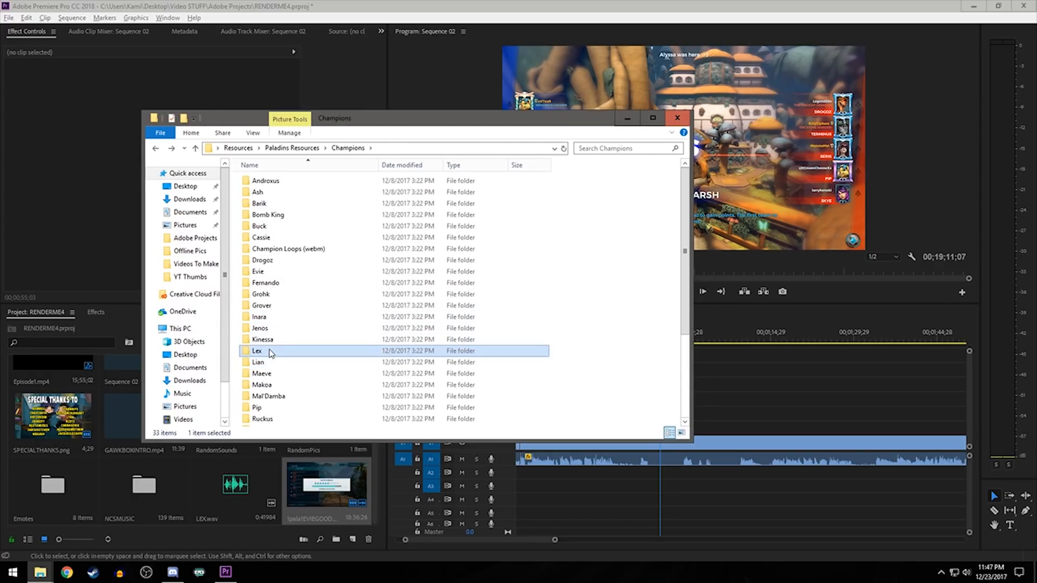
pyautogui.doubleClick(258, 350)
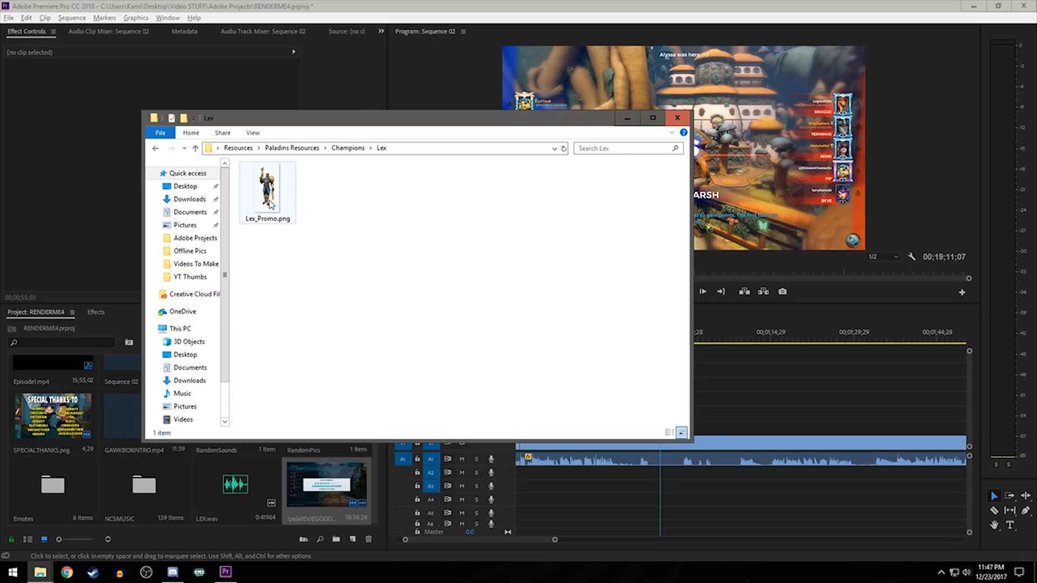
pyautogui.press('BackSpace')
pyautogui.click(40, 572)
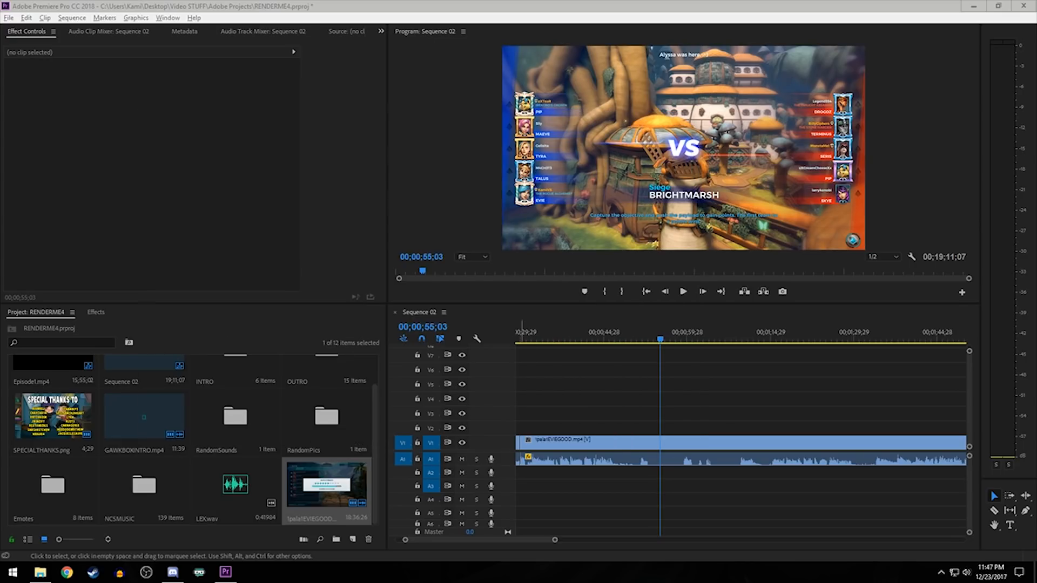
# - Switch to Chrome and filter the "paladins lex portrait" image results to transparent pictures
pyautogui.click(67, 573)
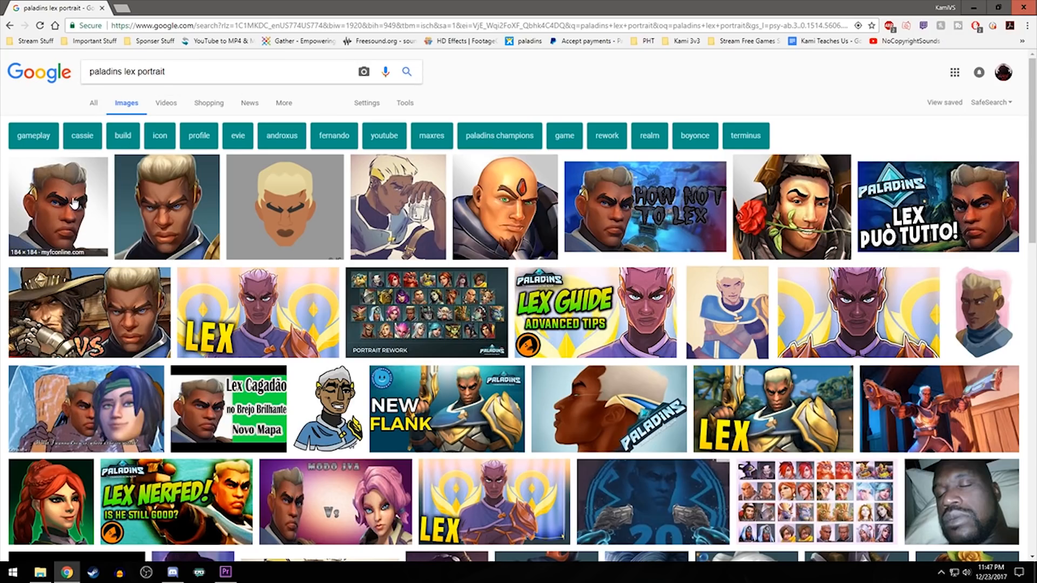
pyautogui.click(105, 223)
pyautogui.scroll(2, 106, 224)
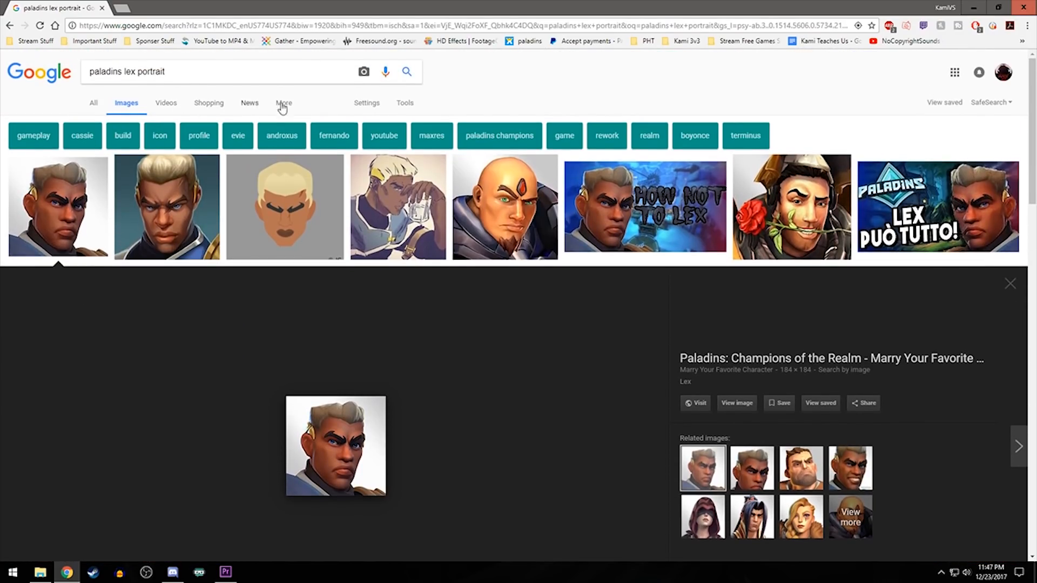
pyautogui.click(405, 103)
pyautogui.click(136, 123)
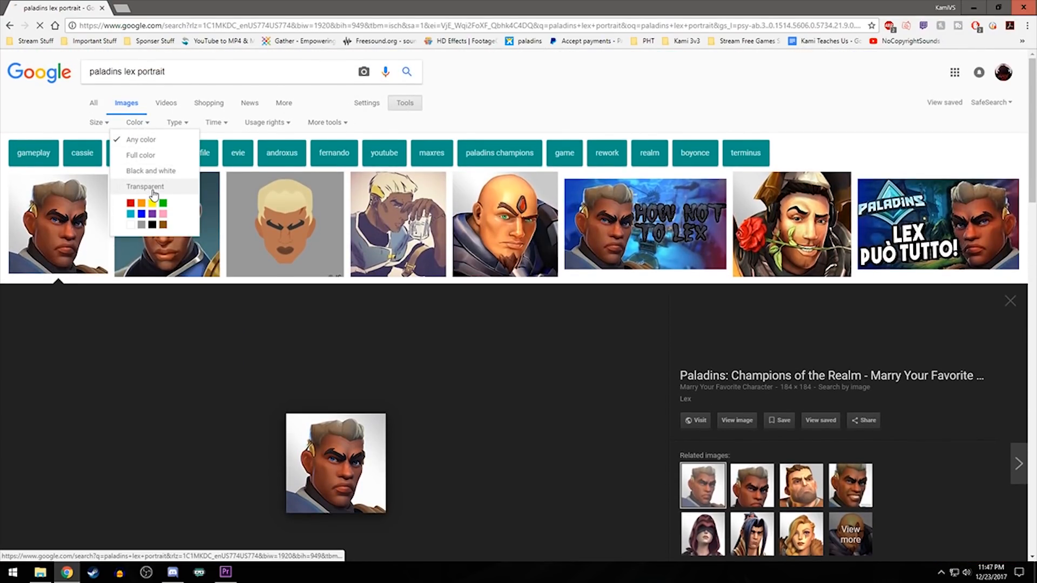
pyautogui.click(143, 184)
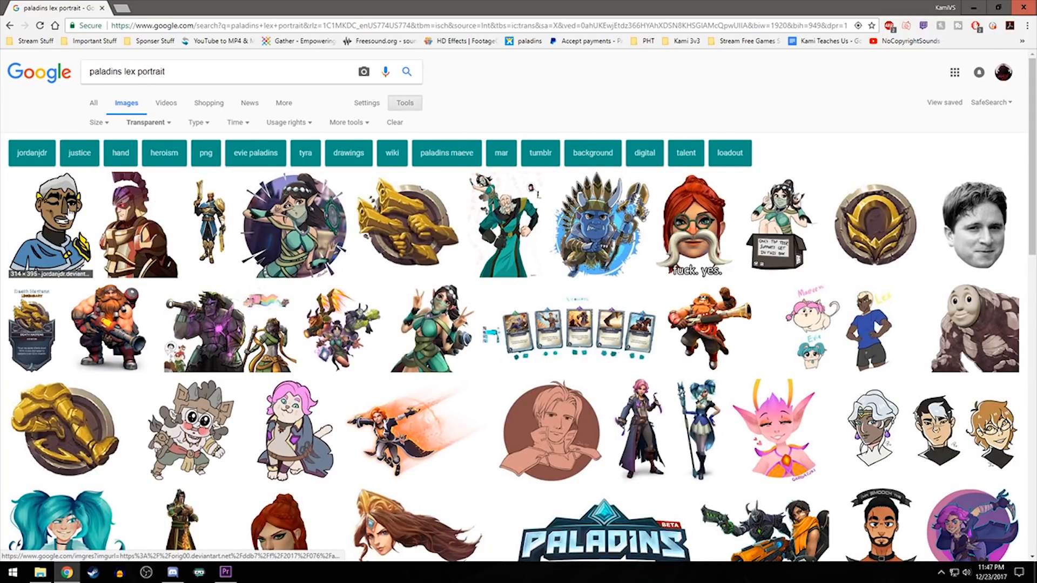
# - Open the first cartoon Lex portrait at full size and save it to the Desktop as a PNG image
pyautogui.click(70, 214)
pyautogui.click(734, 293)
pyautogui.hotkey('ctrl', 's')
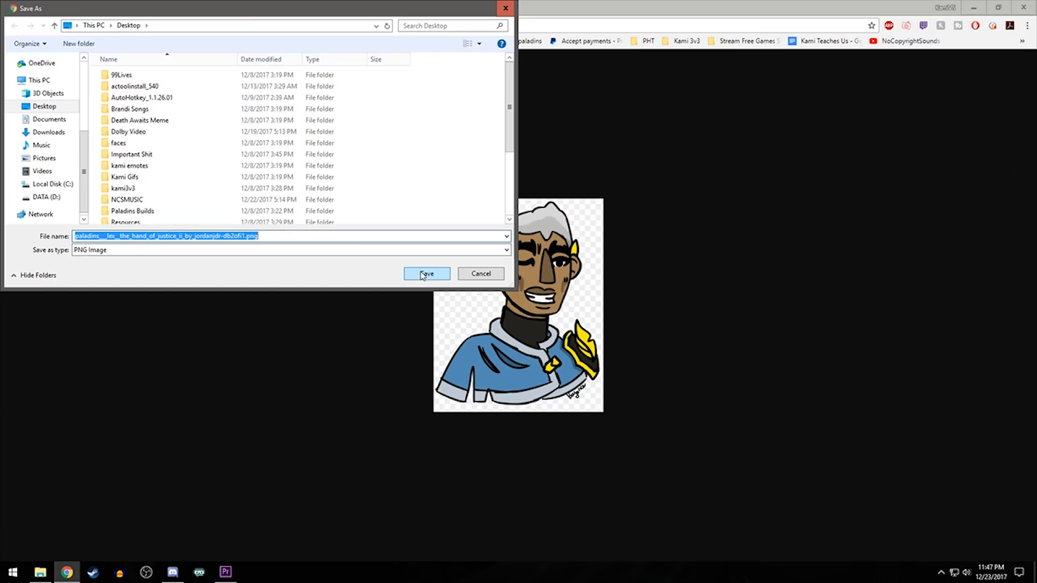
pyautogui.click(427, 274)
pyautogui.hotkey('alt', 'Tab')
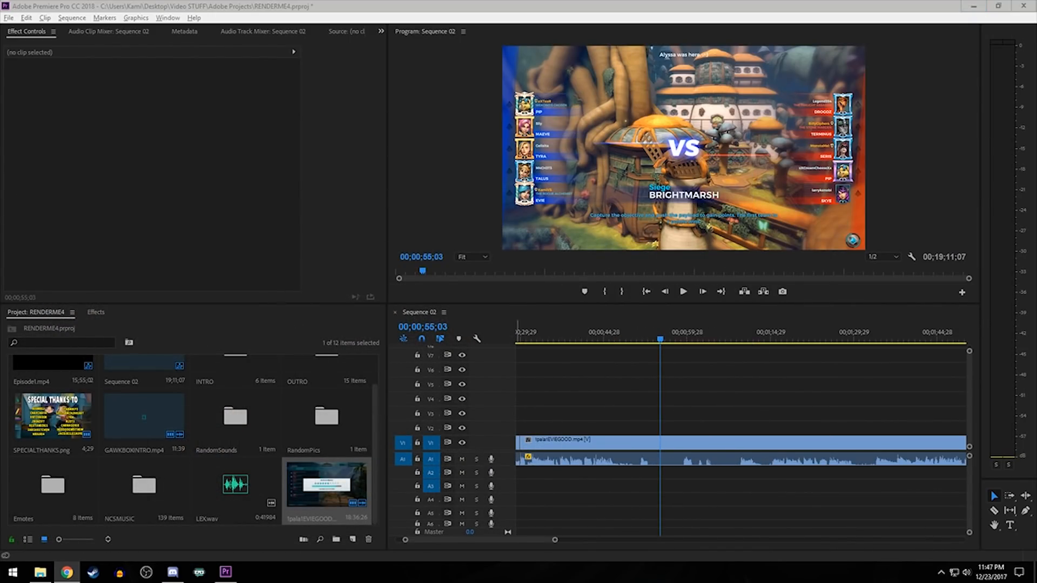
# - Import the saved Lex portrait and LEX.wav from the Desktop into the RENDERME4 project in Premiere Pro
pyautogui.press('super+d')
pyautogui.click(183, 185)
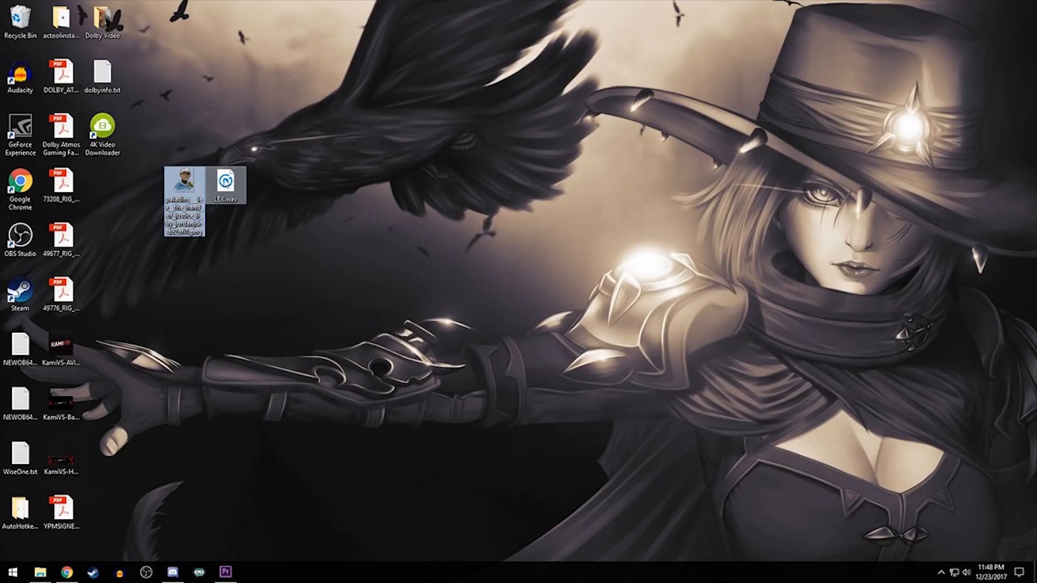
pyautogui.click(235, 231)
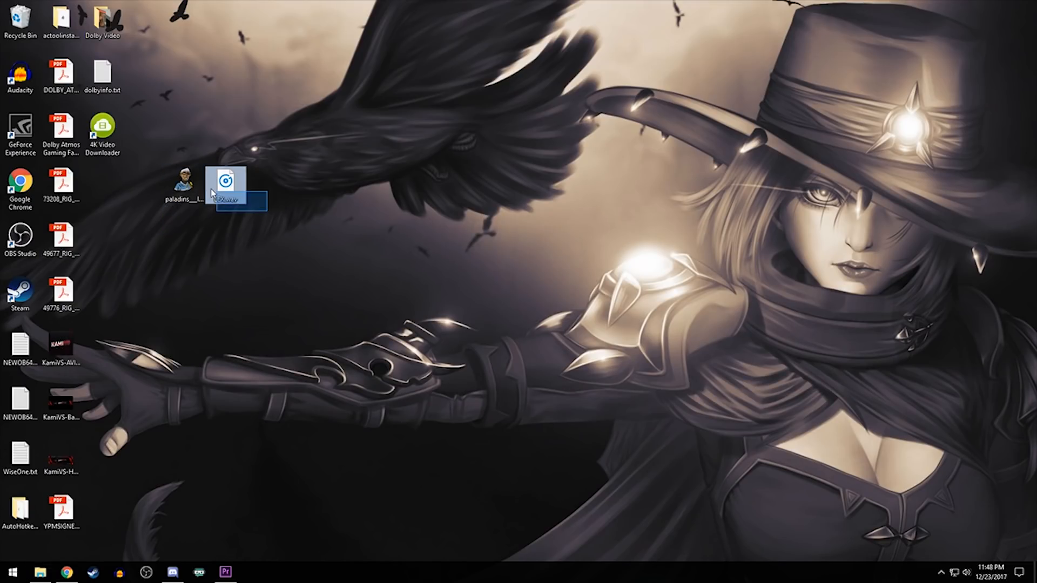
pyautogui.moveTo(255, 241); pyautogui.dragTo(183, 186)
pyautogui.click(226, 572)
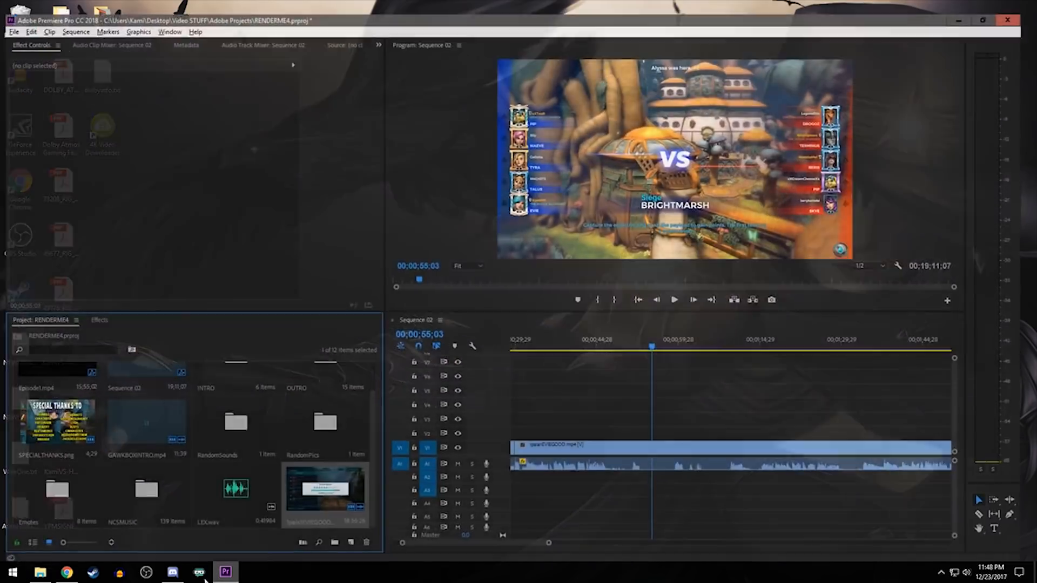
pyautogui.moveTo(226, 572); pyautogui.dragTo(346, 505)
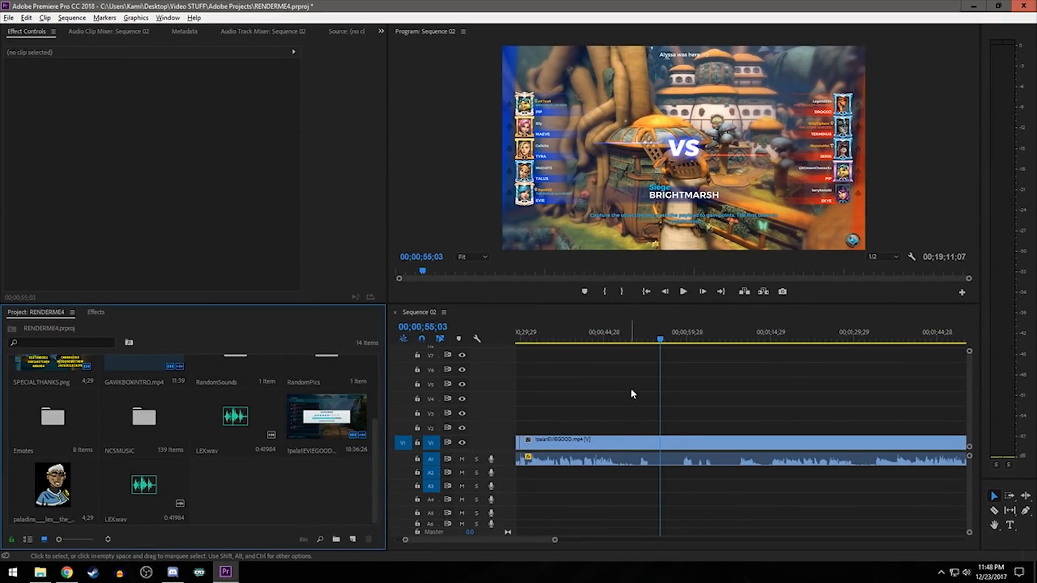
# - Place LEX.wav on A1 in the gameplay at about 55 seconds and play that part
pyautogui.moveTo(145, 501); pyautogui.dragTo(662, 475)
pyautogui.scroll(5, 698, 506)
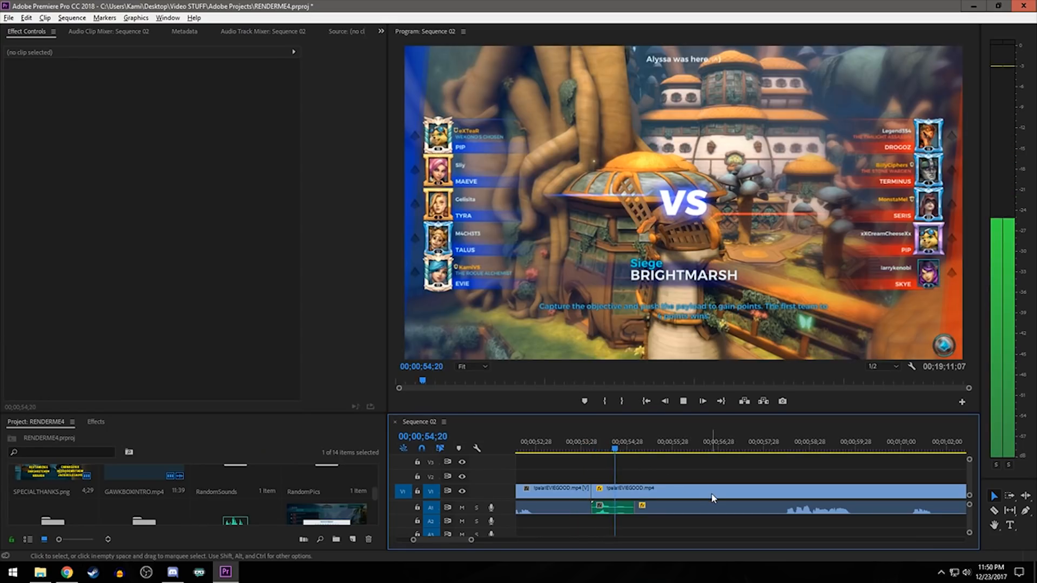
pyautogui.press('space')
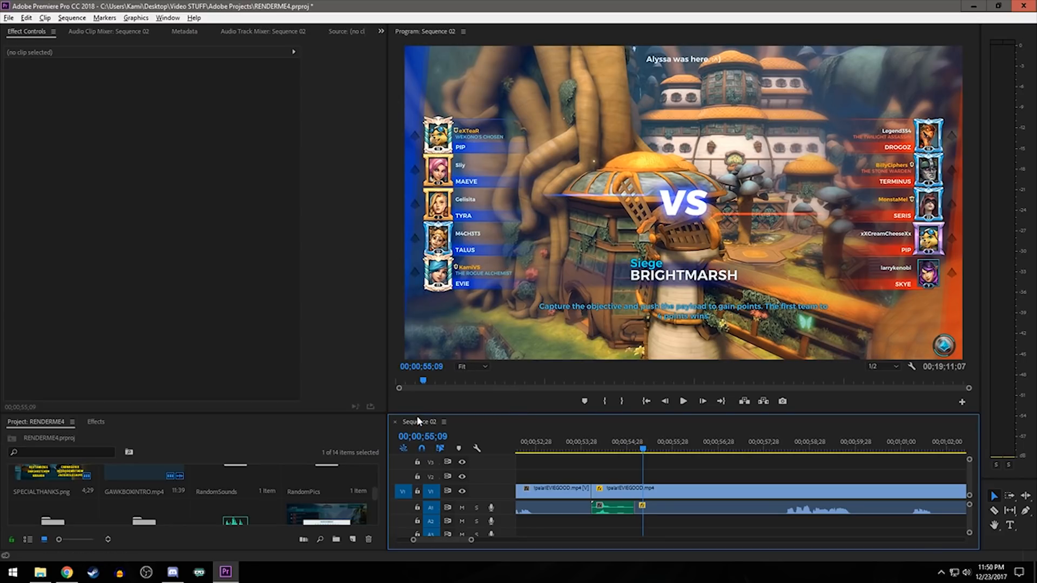
# - Enlarge the timeline area and cut the gameplay video on V1 where LEX.wav ends, at about 00;00;55
pyautogui.moveTo(420, 414); pyautogui.dragTo(421, 354)
pyautogui.moveTo(588, 389); pyautogui.dragTo(594, 389)
pyautogui.press('d')
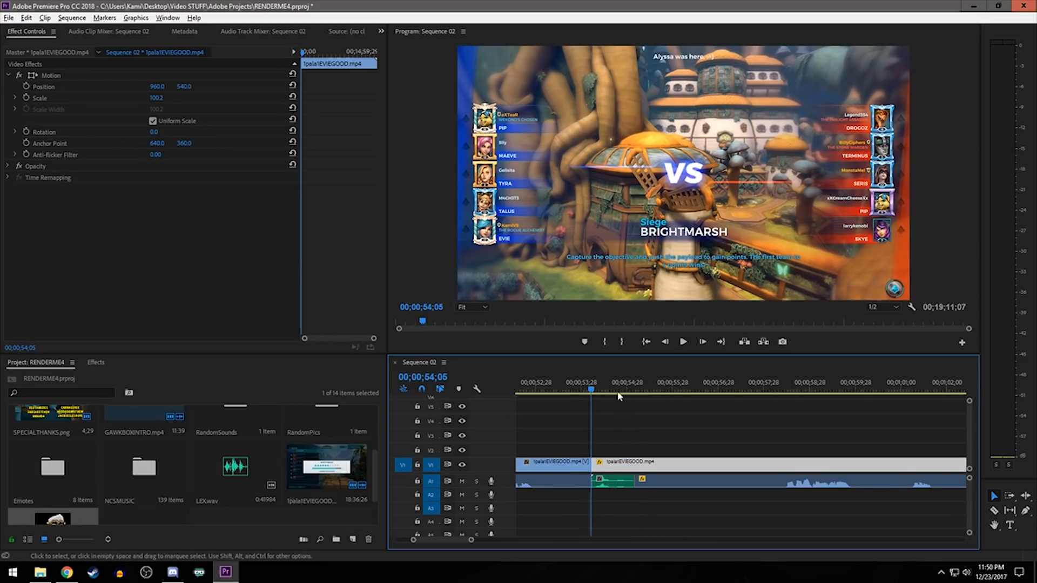
pyautogui.moveTo(593, 390); pyautogui.dragTo(626, 390)
pyautogui.press('c')
pyautogui.click(640, 467)
pyautogui.press('v')
# - Start Position and Scale keyframes at 00;00;54;07 on the short gameplay clip above LEX.wav, with its scale at 100
pyautogui.click(600, 389)
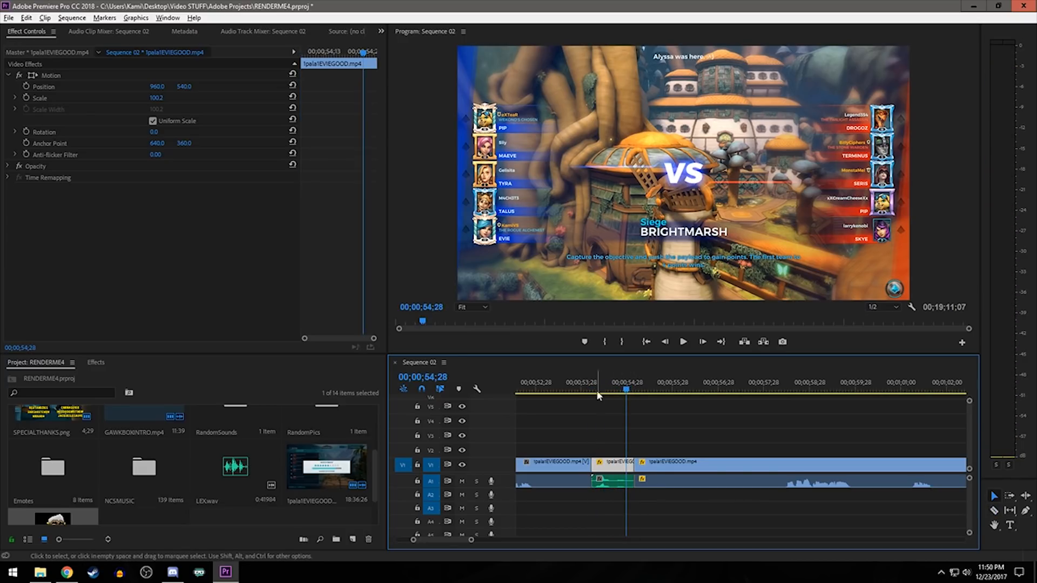
pyautogui.moveTo(621, 464); pyautogui.dragTo(644, 444)
pyautogui.moveTo(616, 457); pyautogui.dragTo(615, 465)
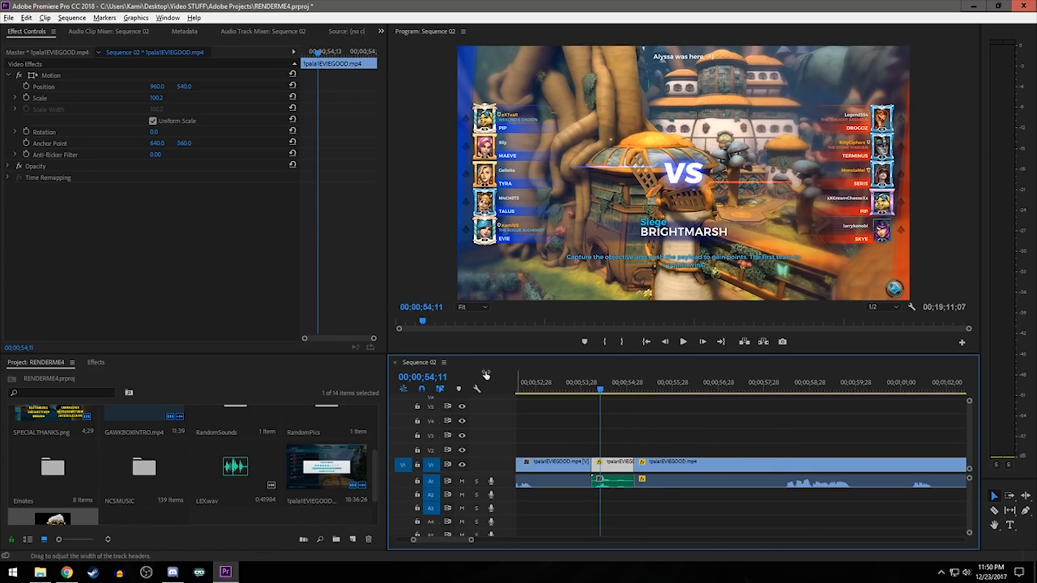
pyautogui.click(21, 33)
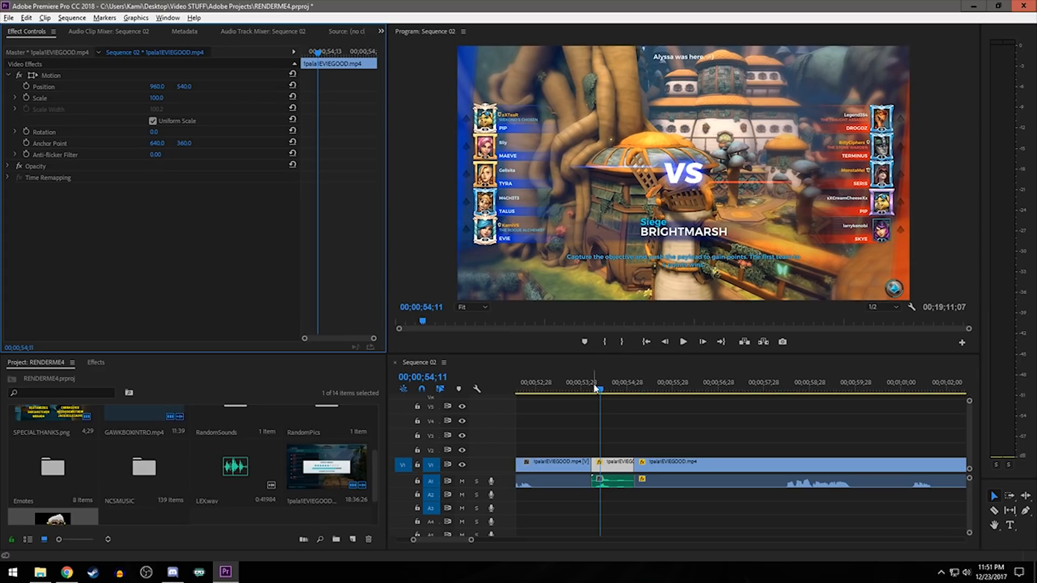
pyautogui.moveTo(596, 388); pyautogui.dragTo(593, 389)
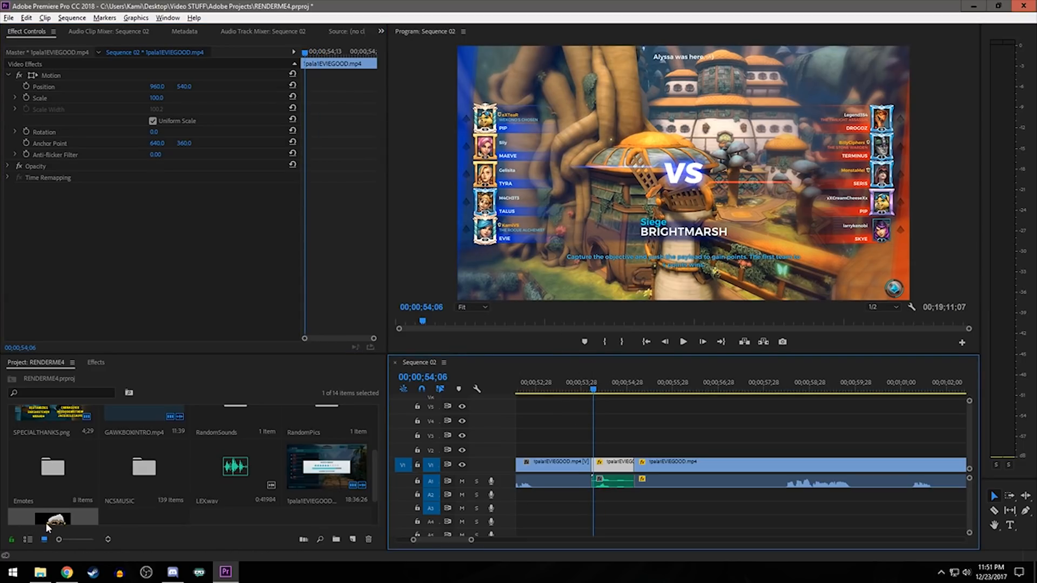
pyautogui.scroll(-2, 234, 476)
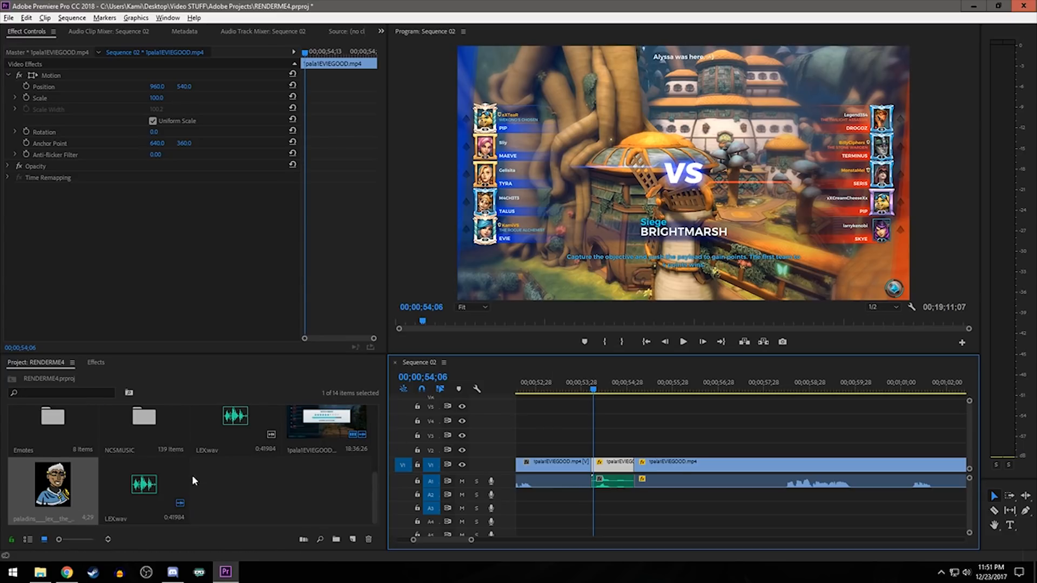
pyautogui.press('Right')
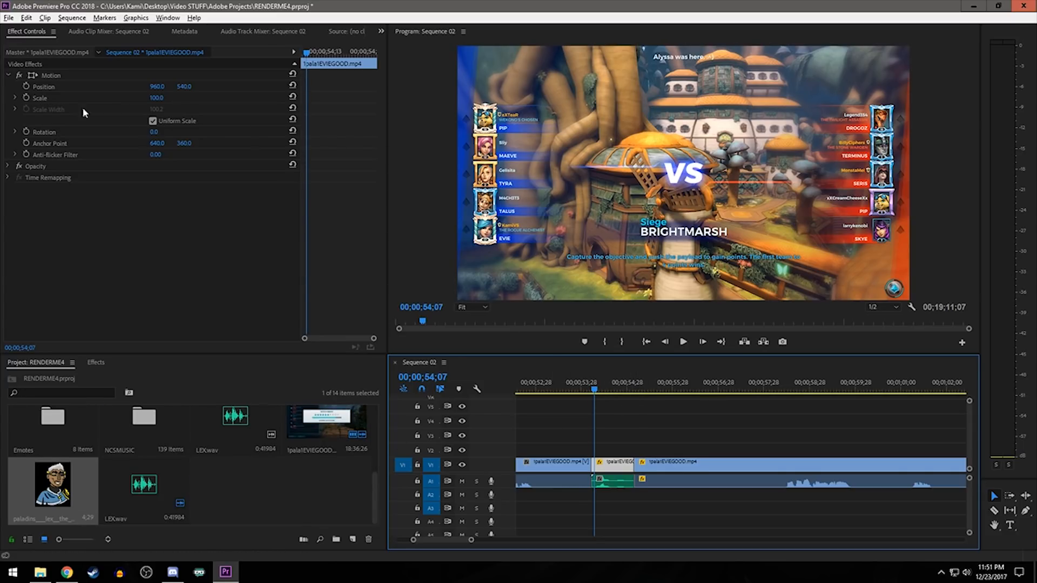
pyautogui.click(26, 97)
pyautogui.click(26, 86)
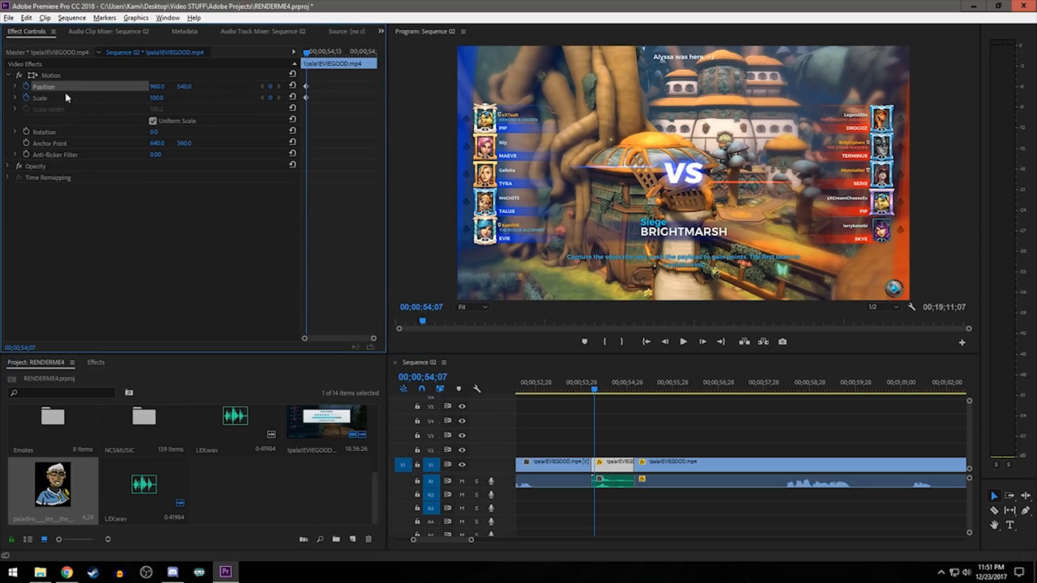
# - At 00;00;54;10, set the short clip's scale to 800 and move the frame so the Evie portrait fills the view
pyautogui.moveTo(308, 78); pyautogui.dragTo(315, 56)
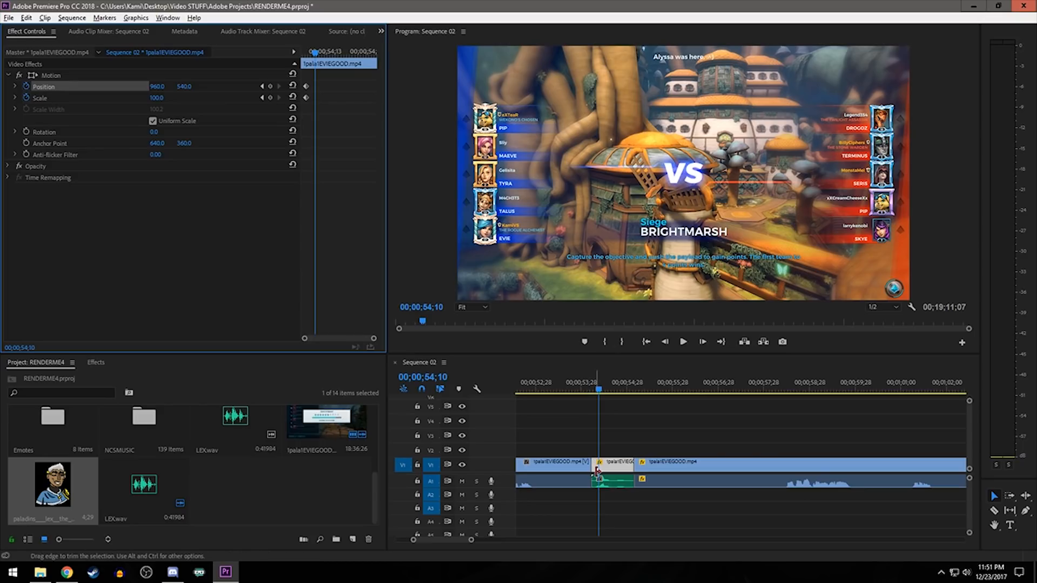
pyautogui.click(157, 97)
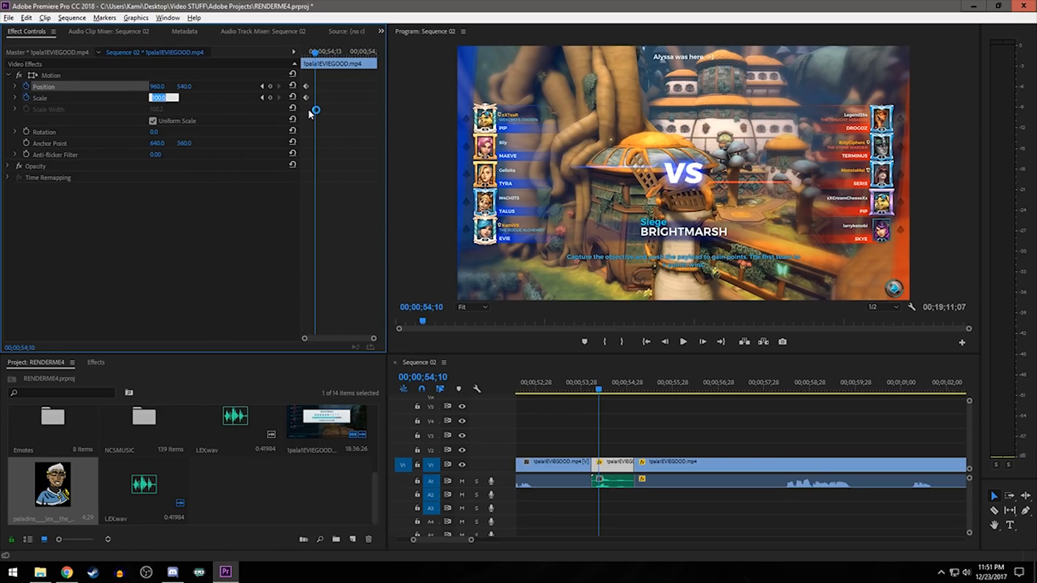
pyautogui.press('Return')
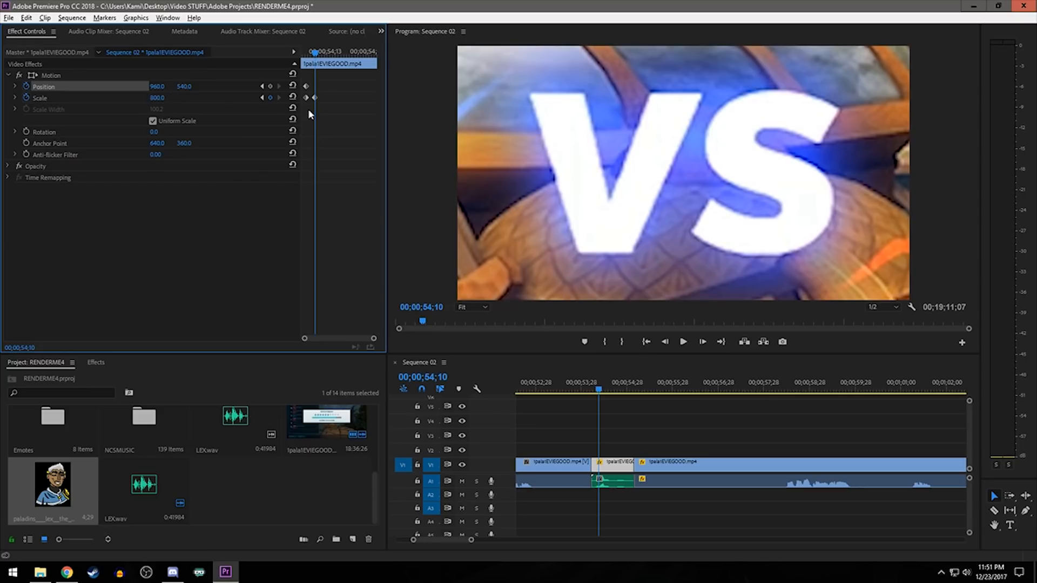
pyautogui.click(30, 76)
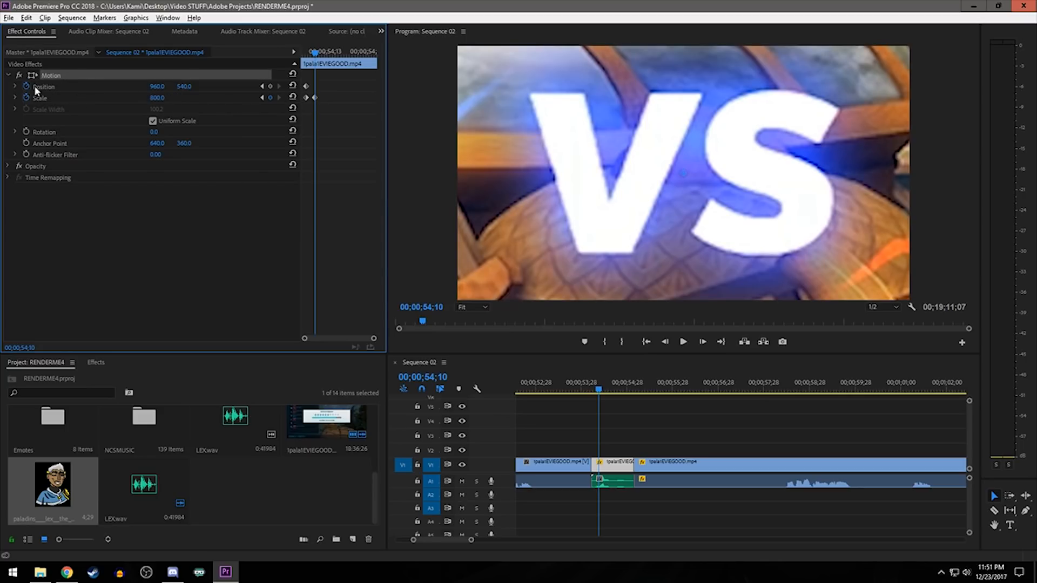
pyautogui.moveTo(614, 232); pyautogui.dragTo(711, 167)
# - Play the zoom onto the Evie portrait from 00;00;53;27
pyautogui.click(584, 386)
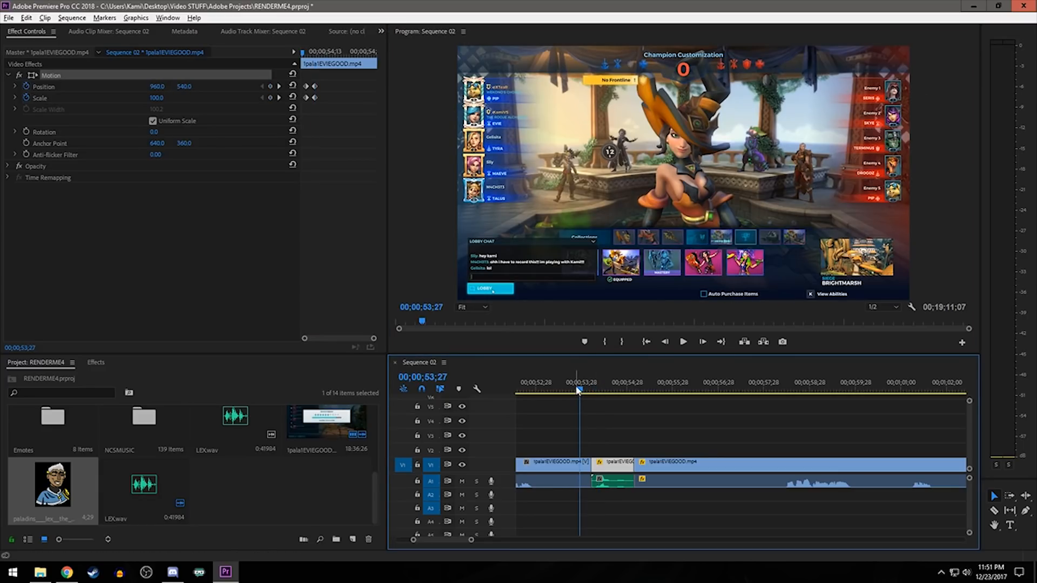
pyautogui.press('space')
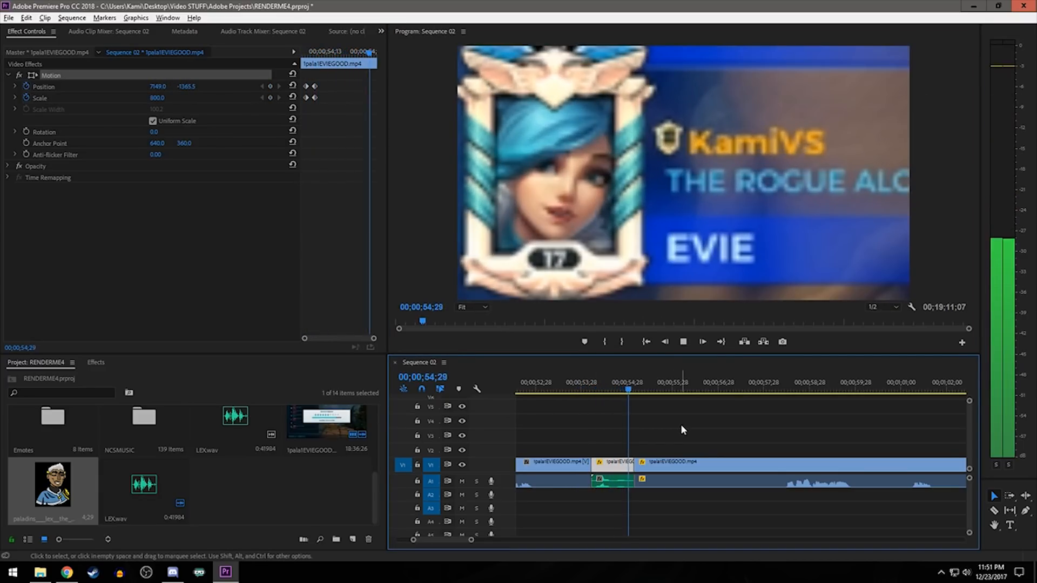
pyautogui.press('space')
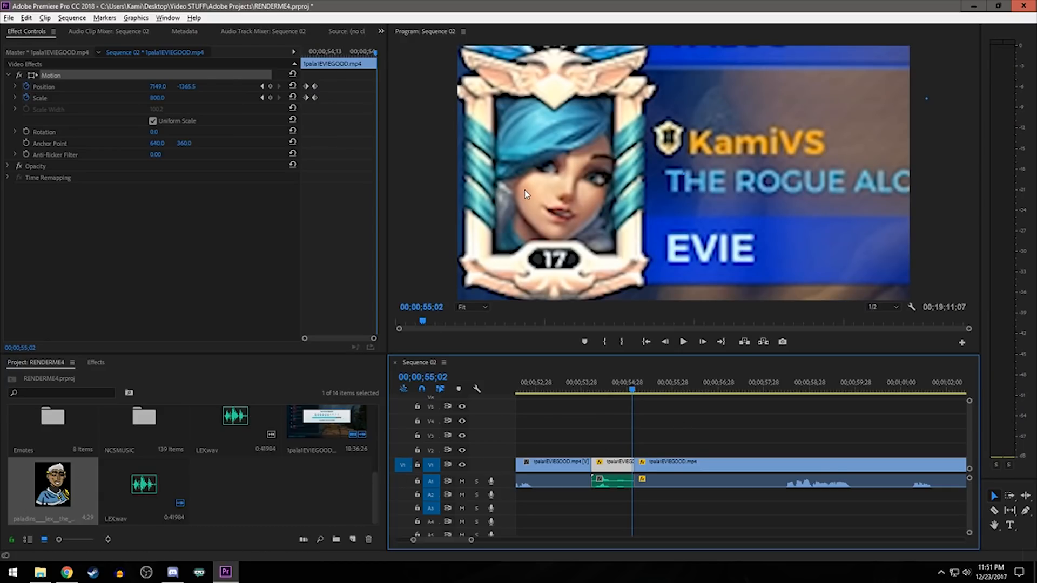
# - Place the Lex picture on V2 above the zoomed clip and trim its end to match that clip
pyautogui.moveTo(83, 489); pyautogui.dragTo(605, 451)
pyautogui.moveTo(812, 452); pyautogui.dragTo(633, 451)
pyautogui.moveTo(599, 385)
pyautogui.mouseDown()
pyautogui.moveTo(588, 386)
pyautogui.moveTo(606, 389)
pyautogui.mouseUp()
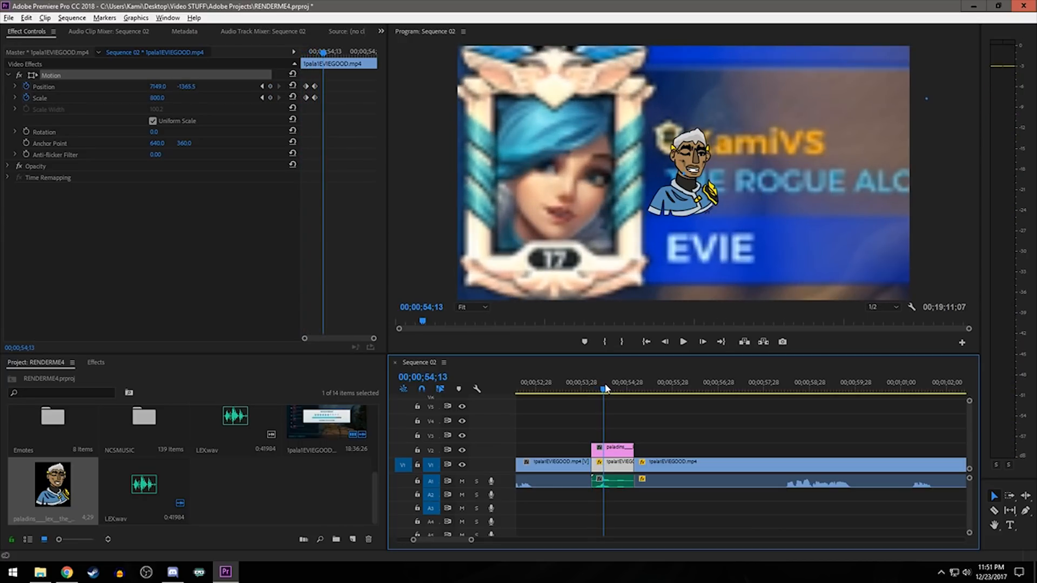
# - Cover the Evie portrait with the Lex picture at position 377.3, 544.6, using non-uniform scaling with height 224.4 and width 255.5
pyautogui.click(612, 450)
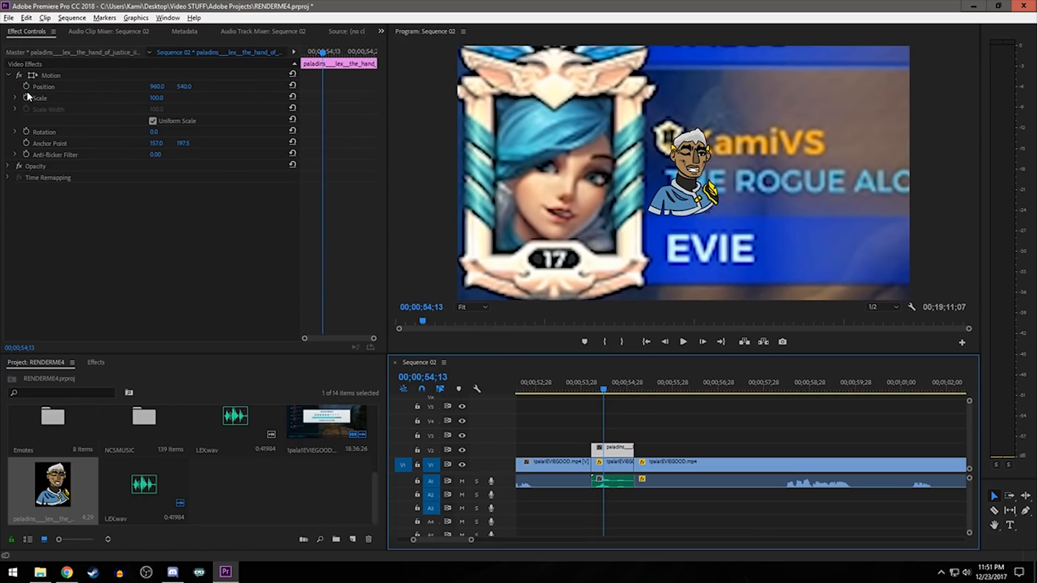
pyautogui.click(631, 434)
pyautogui.click(615, 449)
pyautogui.click(49, 76)
pyautogui.moveTo(648, 225); pyautogui.dragTo(603, 230)
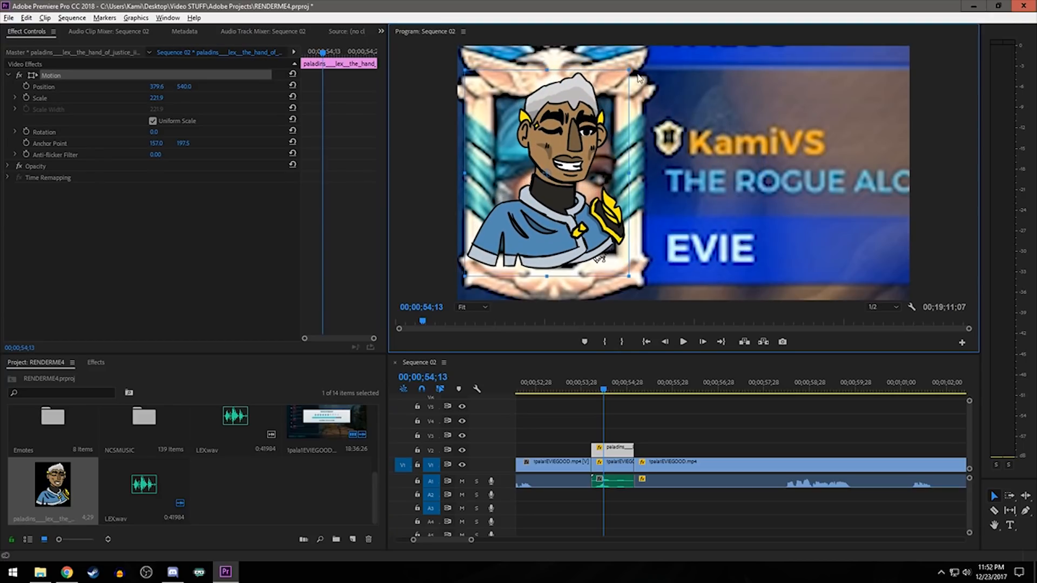
pyautogui.moveTo(628, 175)
pyautogui.mouseDown()
pyautogui.moveTo(619, 174)
pyautogui.moveTo(634, 174)
pyautogui.mouseUp()
pyautogui.click(184, 125)
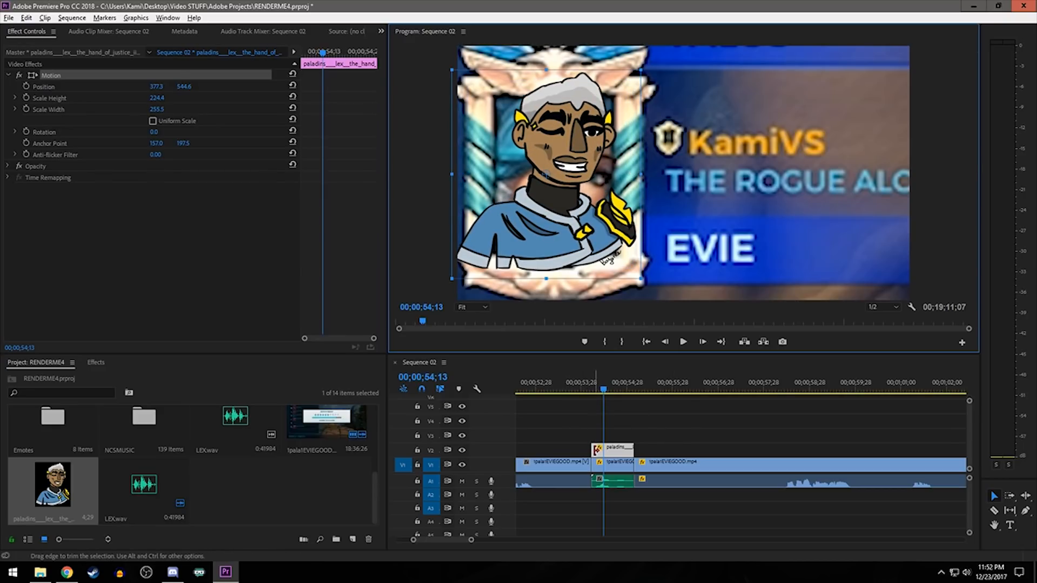
# - Play the Lex section from 00;00;53;18 and check the zoom between its keyframes at 00;00;54;07 and 00;00;54;10
pyautogui.click(566, 384)
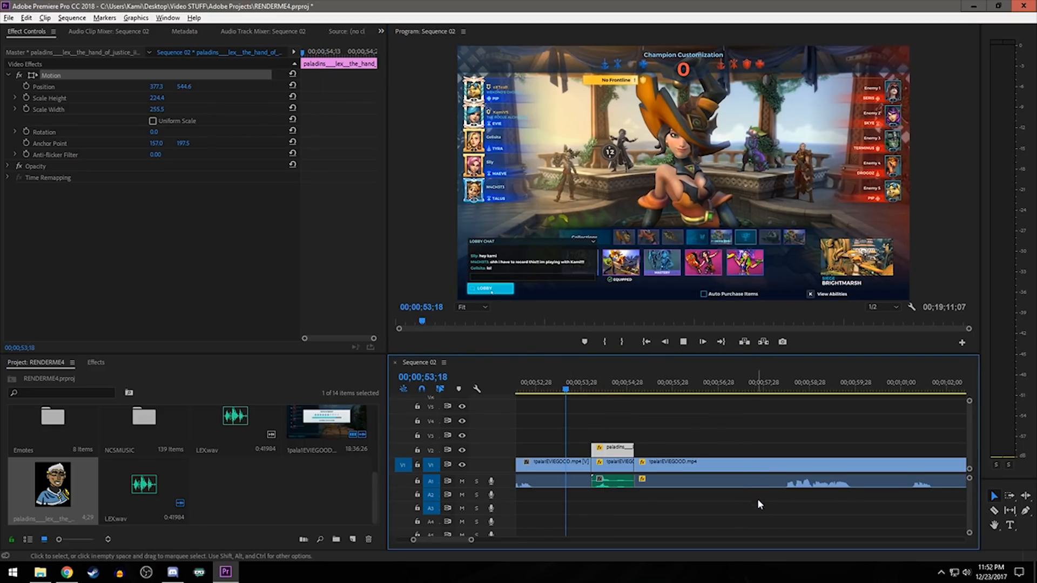
pyautogui.press('space')
pyautogui.moveTo(596, 386); pyautogui.dragTo(600, 389)
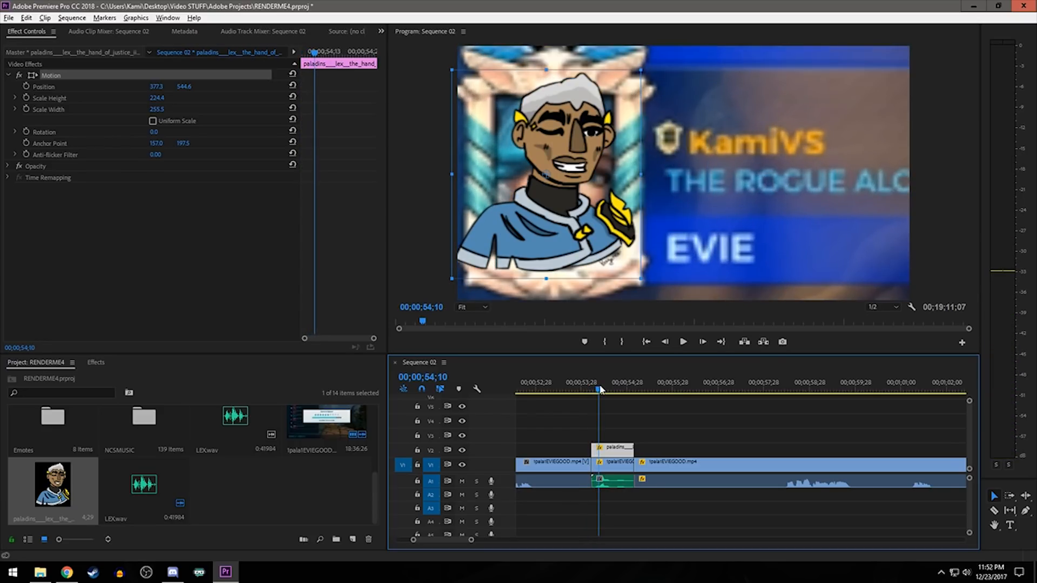
pyautogui.click(616, 464)
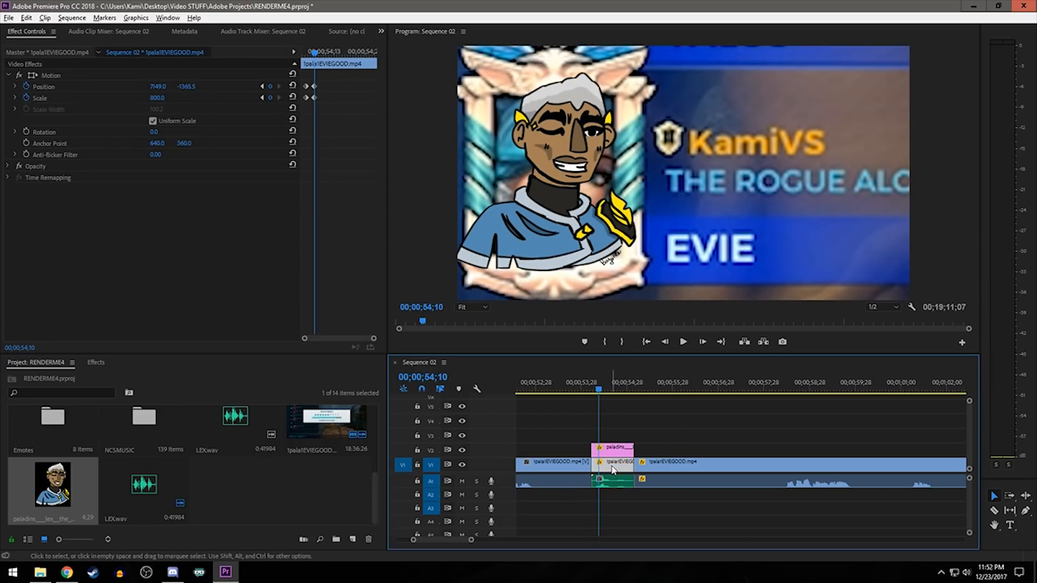
pyautogui.moveTo(314, 52); pyautogui.dragTo(306, 53)
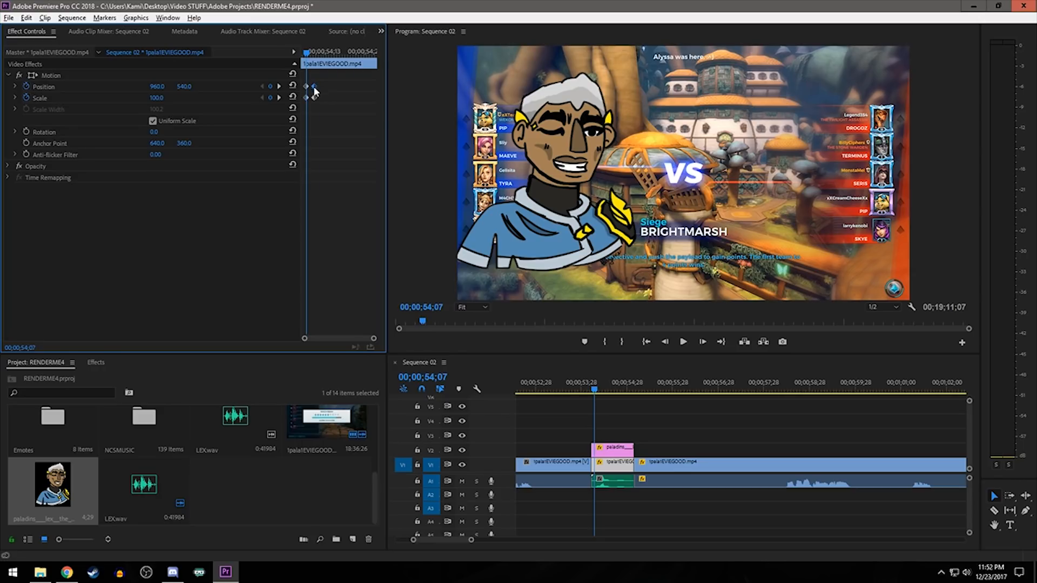
pyautogui.moveTo(309, 52); pyautogui.dragTo(312, 54)
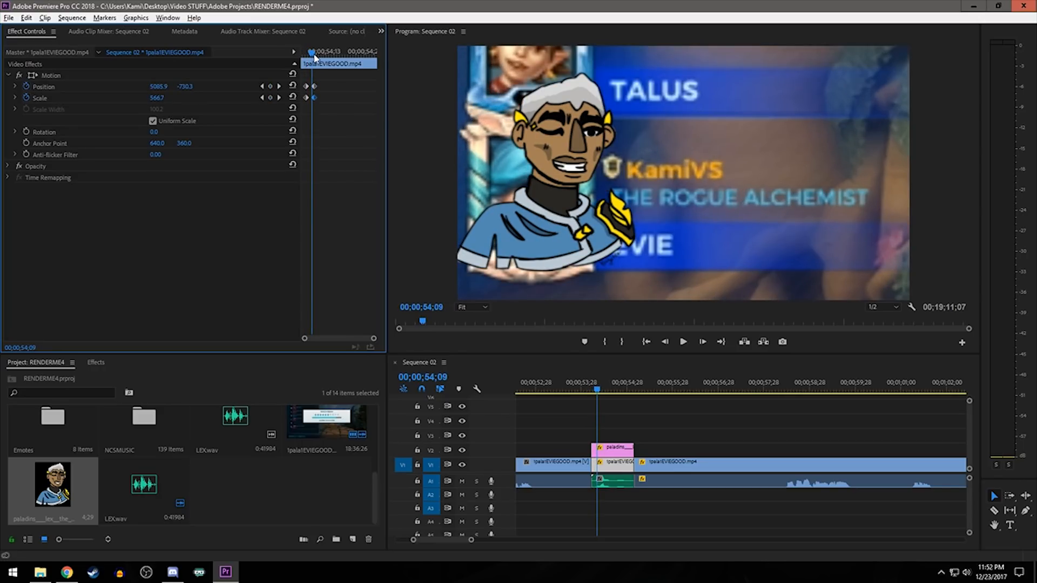
pyautogui.moveTo(313, 57); pyautogui.dragTo(317, 59)
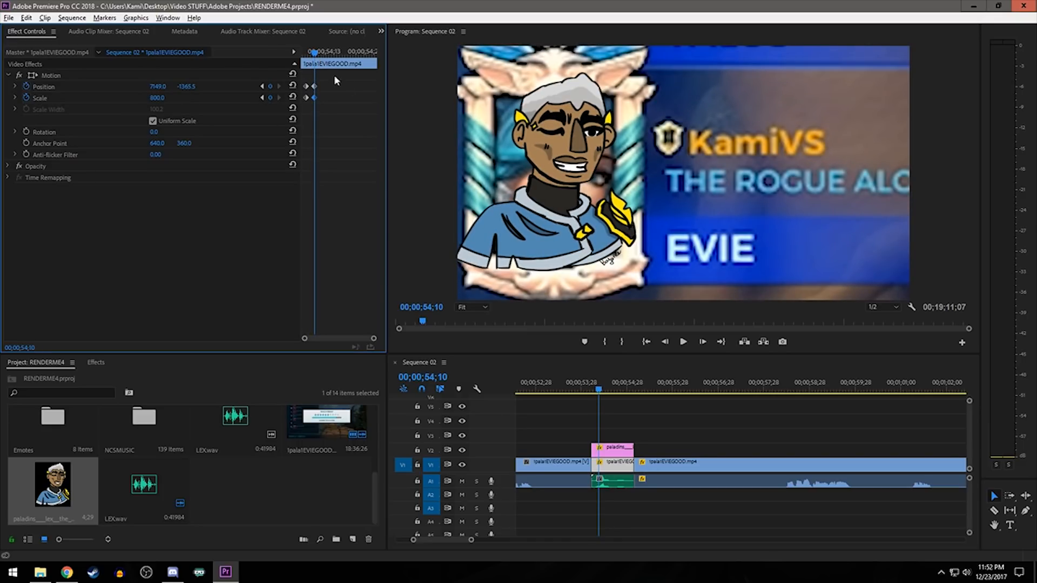
# - Trim the start of the Lex picture on V2 to 00;00;54;10, where the zoom ends, and play the section
pyautogui.click(610, 450)
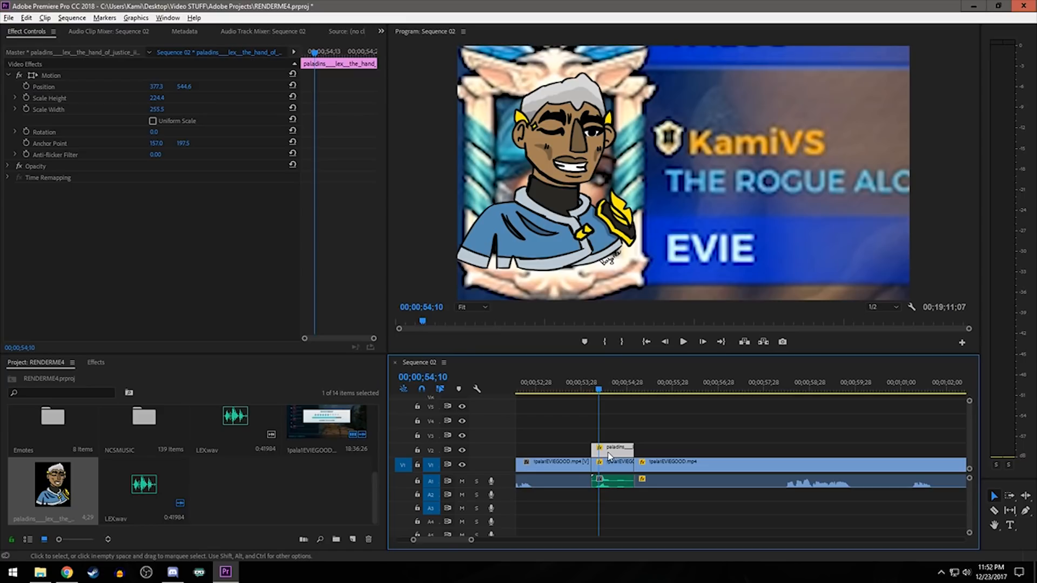
pyautogui.moveTo(593, 450); pyautogui.dragTo(600, 451)
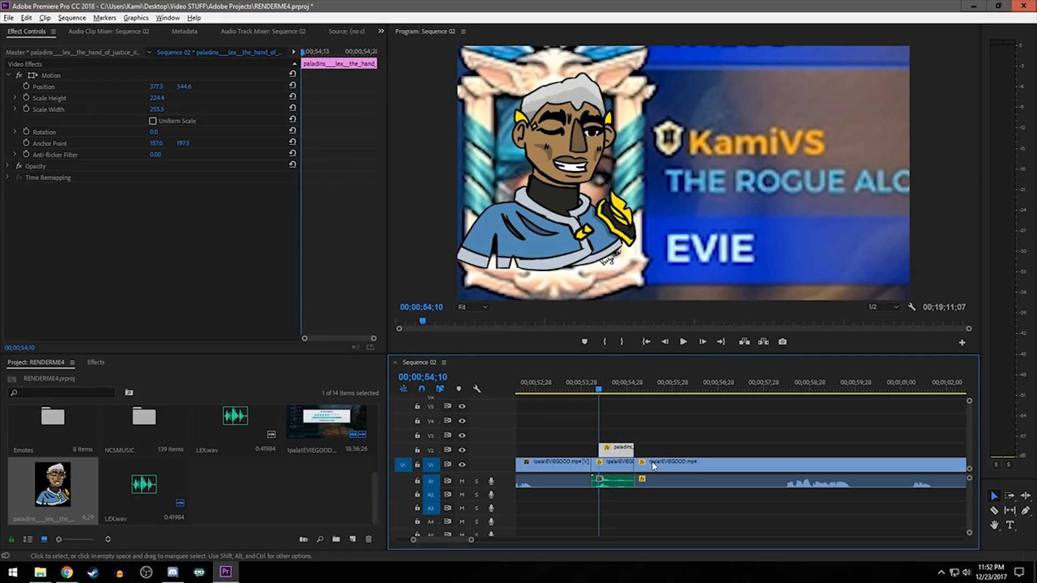
pyautogui.moveTo(599, 390); pyautogui.dragTo(600, 391)
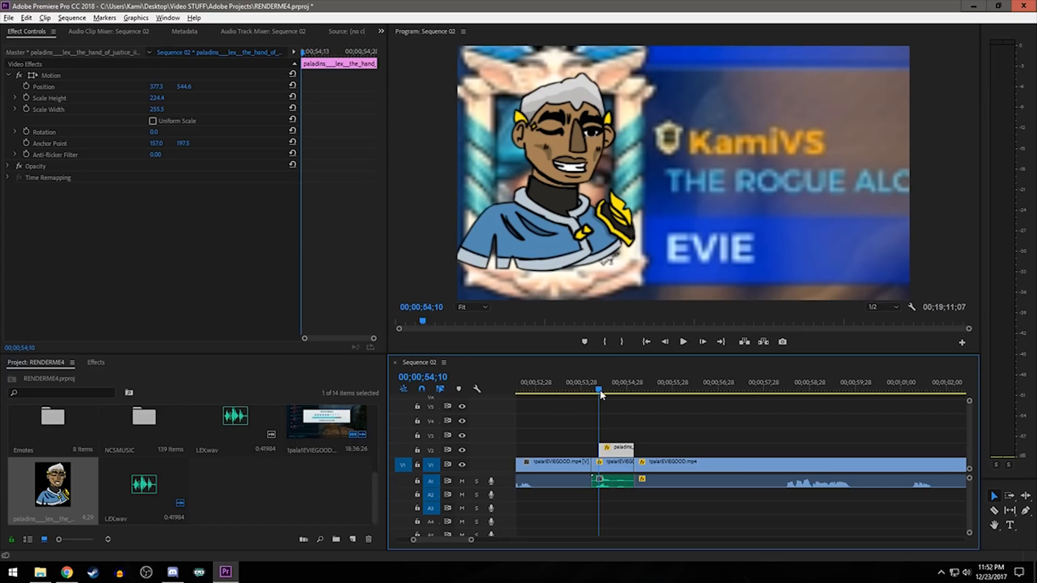
pyautogui.moveTo(601, 391); pyautogui.dragTo(570, 390)
pyautogui.press('space')
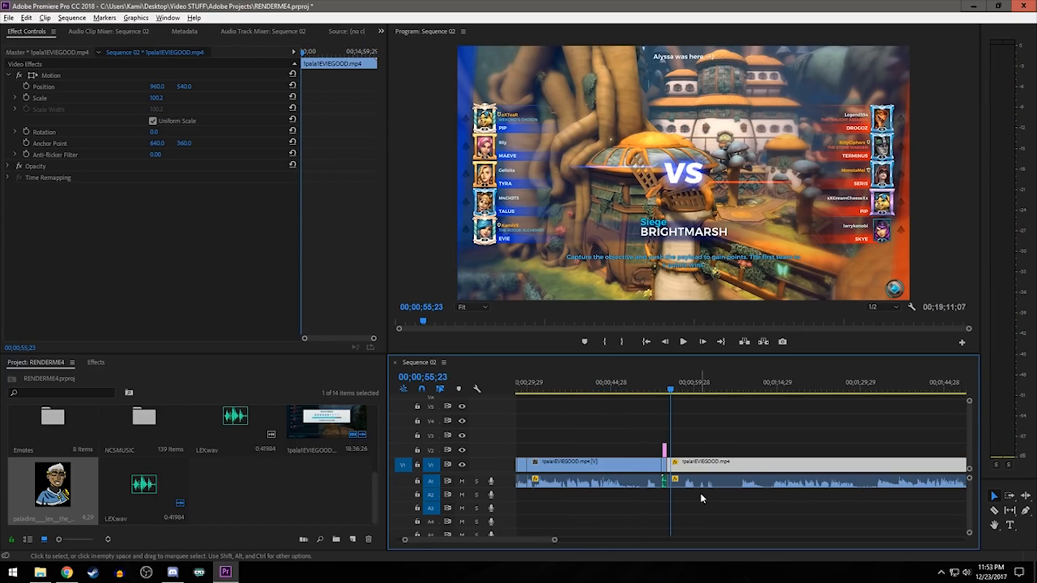
# - Select all gameplay and ending clips after the Lex section and shift them later, extending the sequence to 00;22;56;02
pyautogui.moveTo(693, 509); pyautogui.dragTo(709, 458)
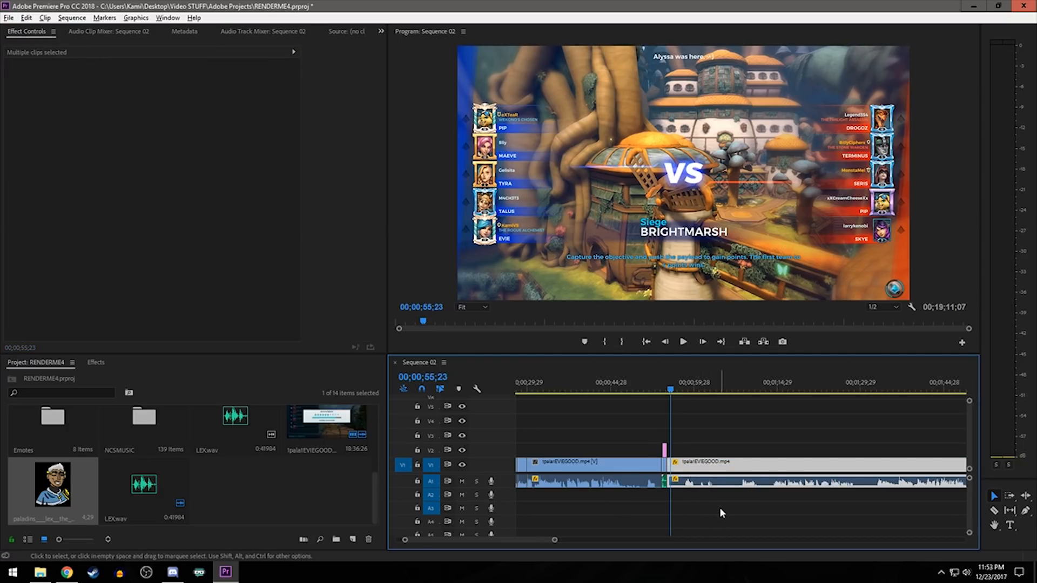
pyautogui.scroll(-3, 708, 514)
pyautogui.scroll(-6, 705, 512)
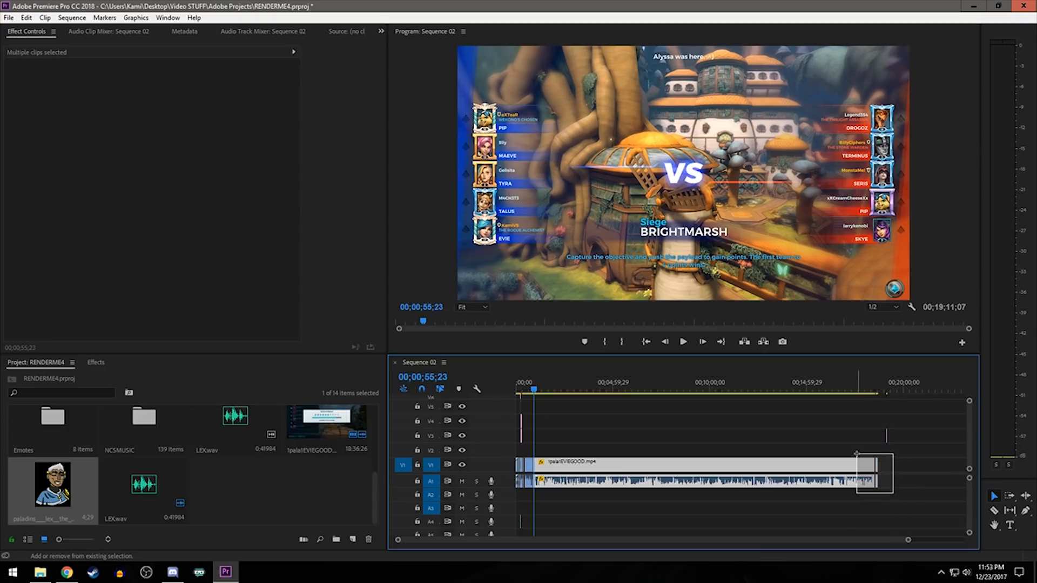
pyautogui.moveTo(595, 469); pyautogui.dragTo(675, 474)
pyautogui.scroll(-2, 845, 520)
pyautogui.click(870, 508)
pyautogui.scroll(5, 894, 520)
pyautogui.moveTo(737, 508); pyautogui.dragTo(849, 474)
pyautogui.hotkey('ctrl', 'z')
pyautogui.hotkey('ctrl', 'z')
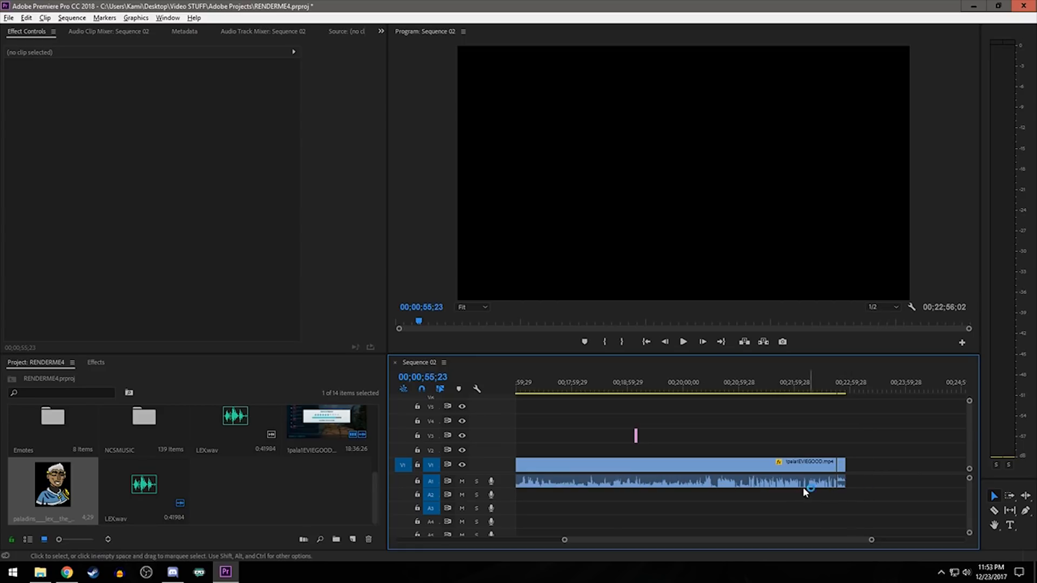
# - Shift the remaining gameplay clip and OUTRO.mp4 further along the timeline, extending the sequence to 00;23;53;07
pyautogui.moveTo(777, 438); pyautogui.dragTo(841, 483)
pyautogui.moveTo(733, 467); pyautogui.dragTo(791, 472)
pyautogui.click(812, 435)
pyautogui.scroll(-3, 924, 486)
pyautogui.click(783, 471)
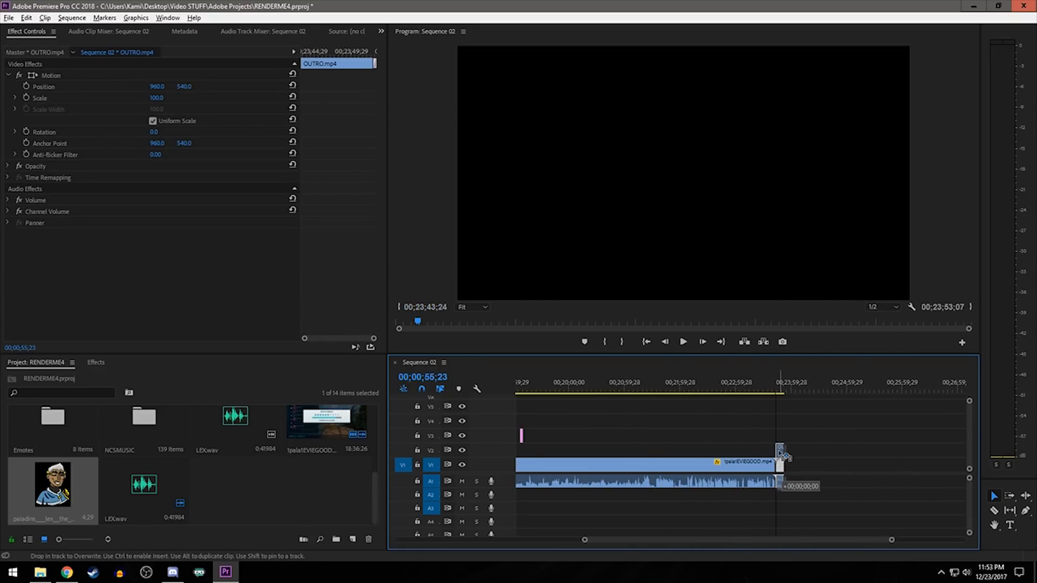
pyautogui.moveTo(781, 489); pyautogui.dragTo(781, 502)
# - Duplicate the Lex section's picture, gameplay and sound clips, place the copy directly after the original, and play the result
pyautogui.moveTo(719, 540); pyautogui.dragTo(542, 538)
pyautogui.scroll(8, 558, 507)
pyautogui.scroll(5, 597, 511)
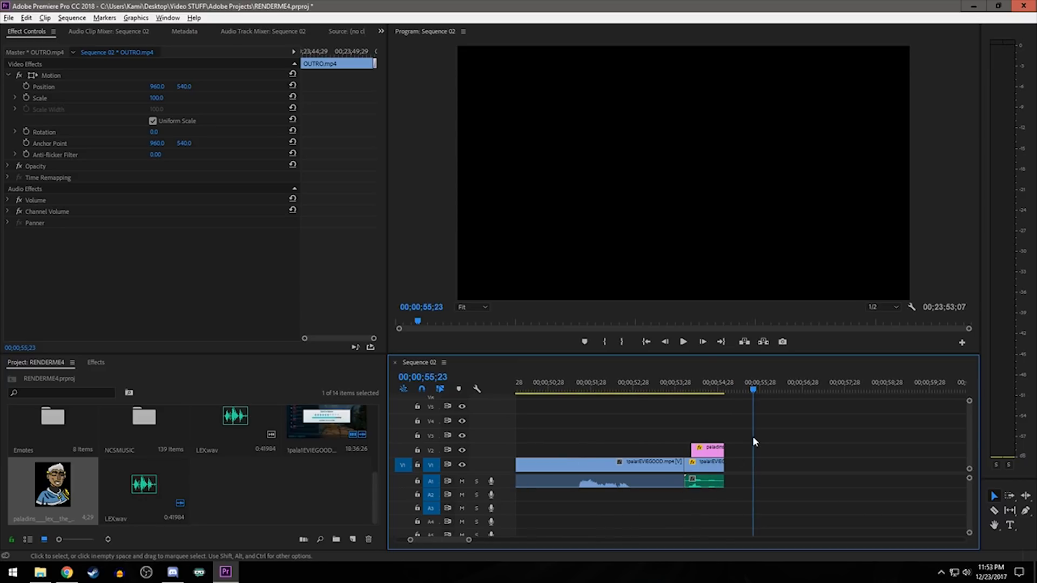
pyautogui.moveTo(710, 441); pyautogui.dragTo(711, 508)
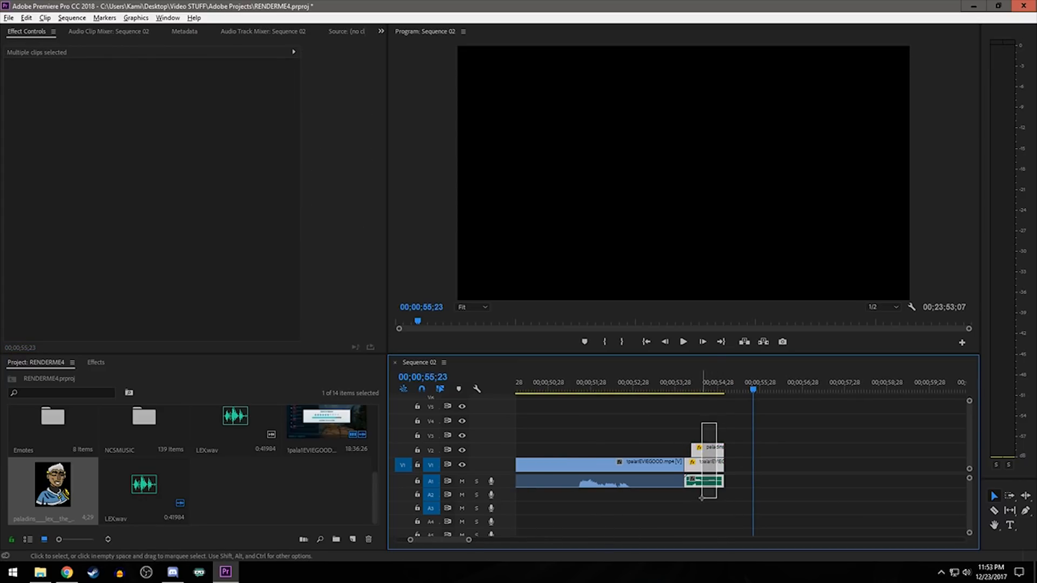
pyautogui.moveTo(724, 382); pyautogui.dragTo(728, 382)
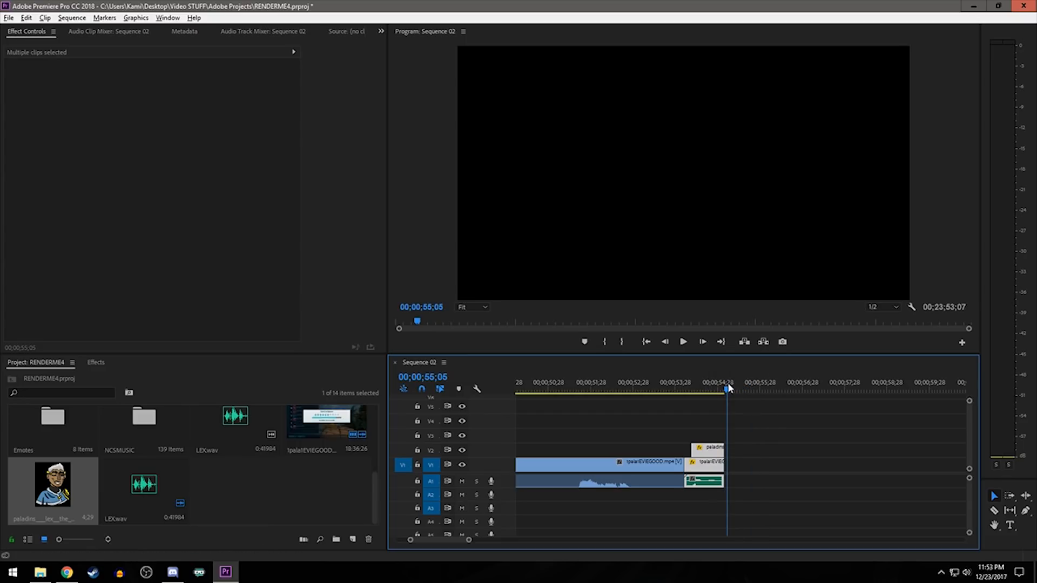
pyautogui.hotkey('ctrl', 'v')
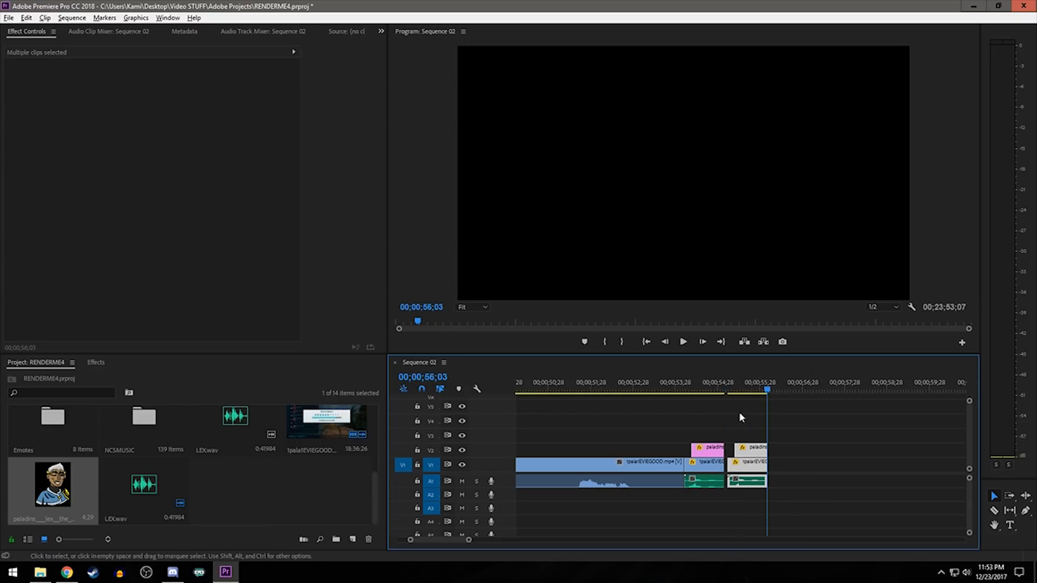
pyautogui.moveTo(755, 483); pyautogui.dragTo(751, 482)
pyautogui.click(671, 395)
pyautogui.press('space')
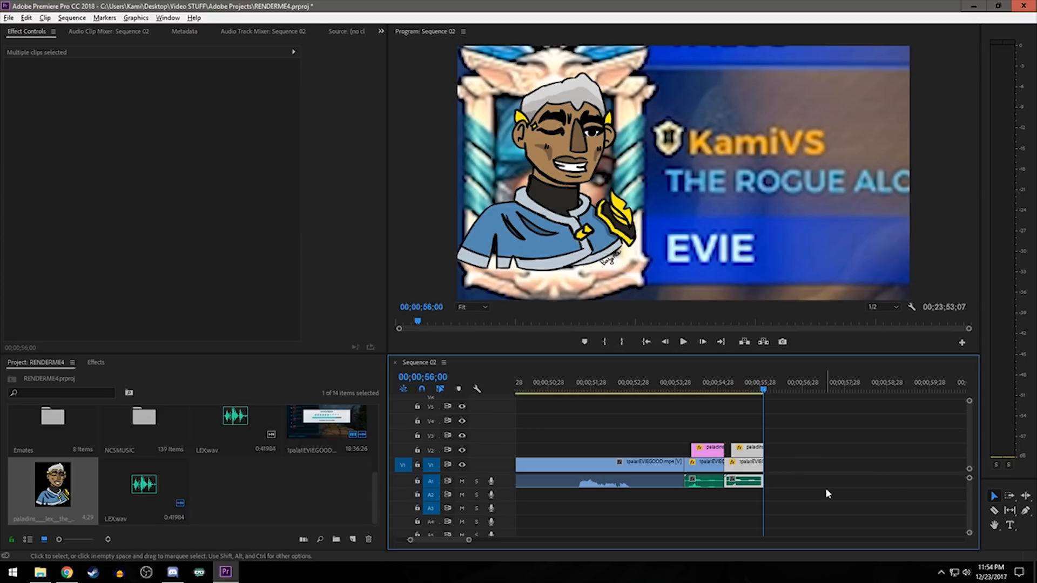
# - Reverse the speed of the duplicated Lex gameplay clip and scrub through it to check the reversed zoom
pyautogui.click(747, 467)
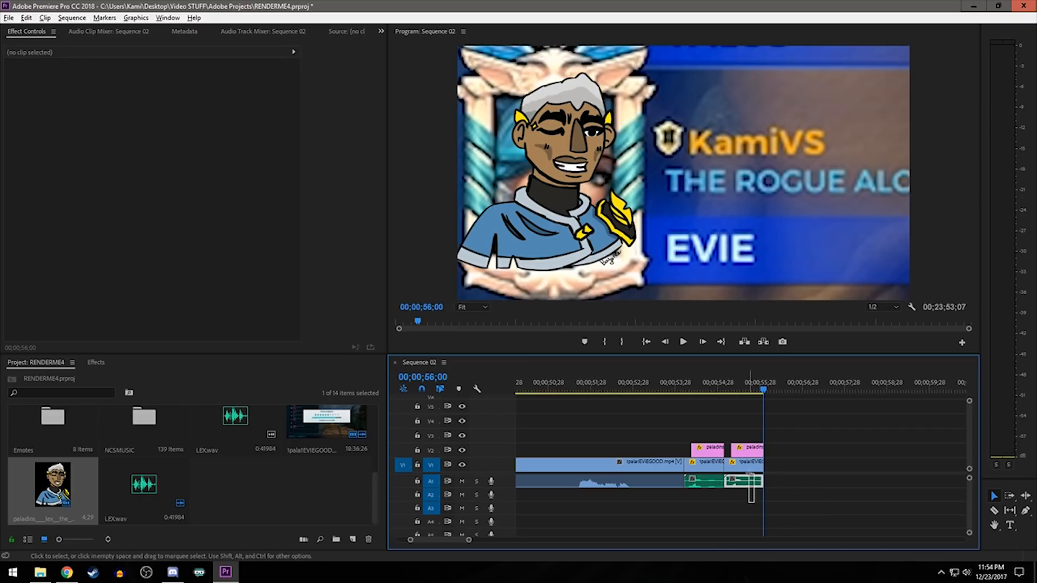
pyautogui.rightClick(746, 454)
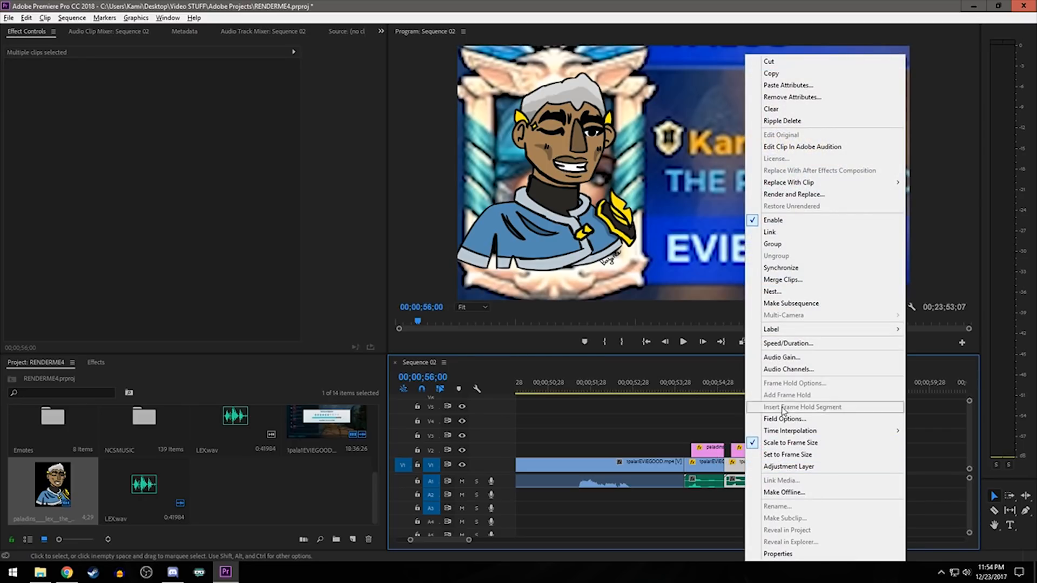
pyautogui.click(783, 347)
pyautogui.click(492, 283)
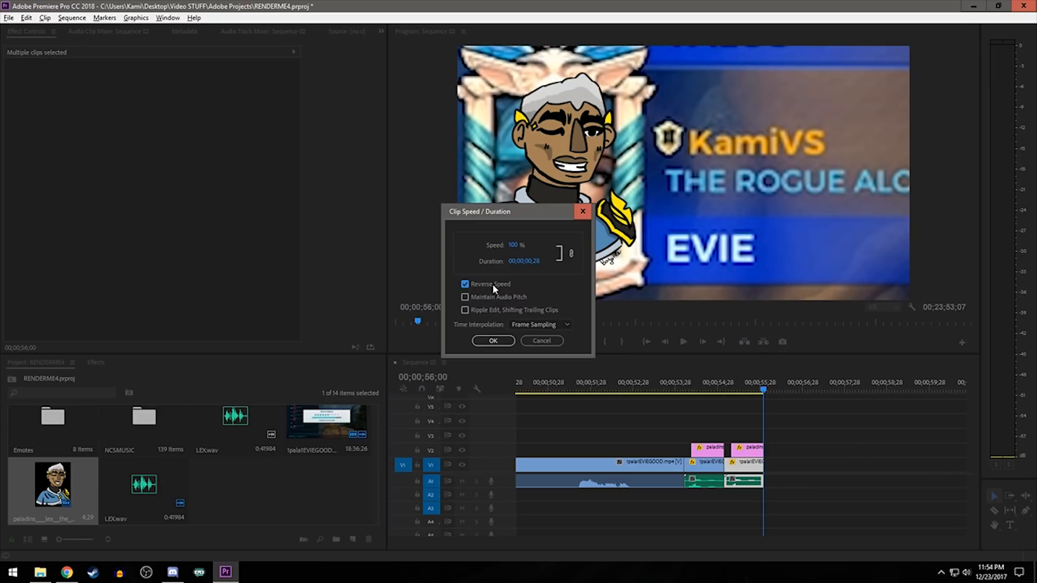
pyautogui.click(493, 341)
pyautogui.moveTo(713, 386); pyautogui.dragTo(732, 389)
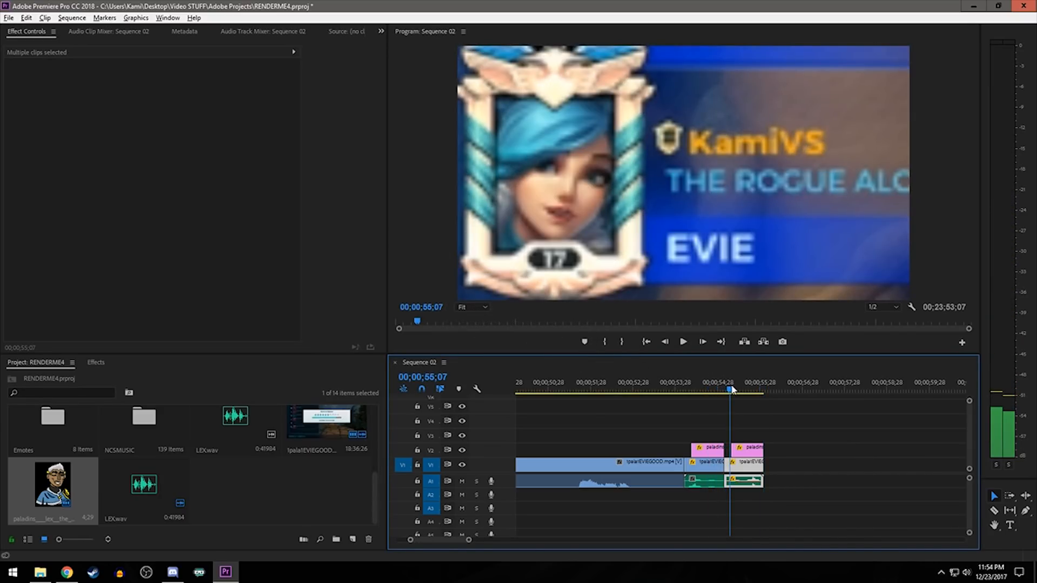
pyautogui.moveTo(733, 389); pyautogui.dragTo(742, 389)
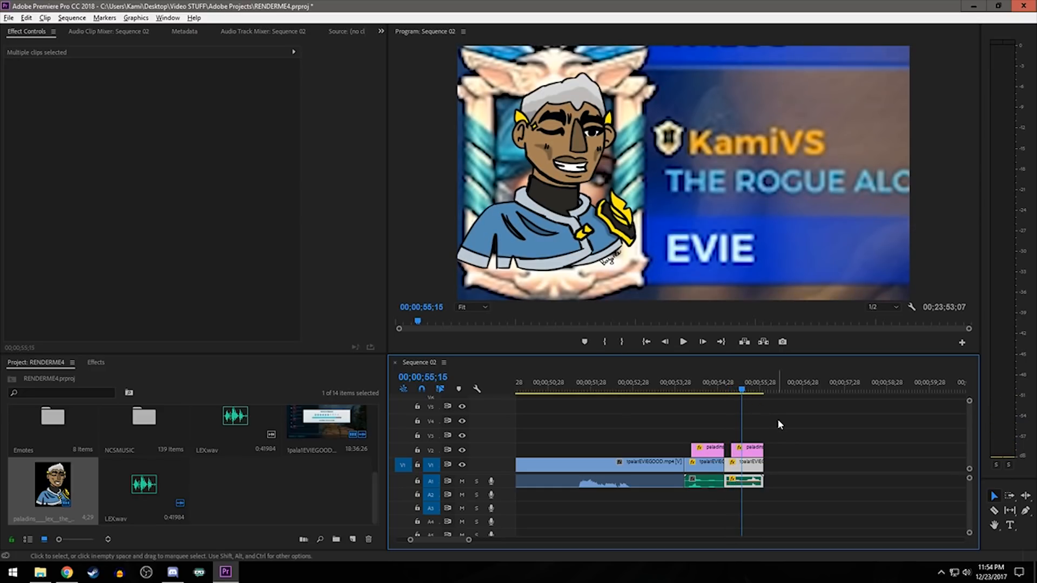
# - Move the duplicated Lex picture on V2 earlier so it starts together with the reversed gameplay clip
pyautogui.click(778, 420)
pyautogui.click(746, 457)
pyautogui.moveTo(746, 456); pyautogui.dragTo(745, 457)
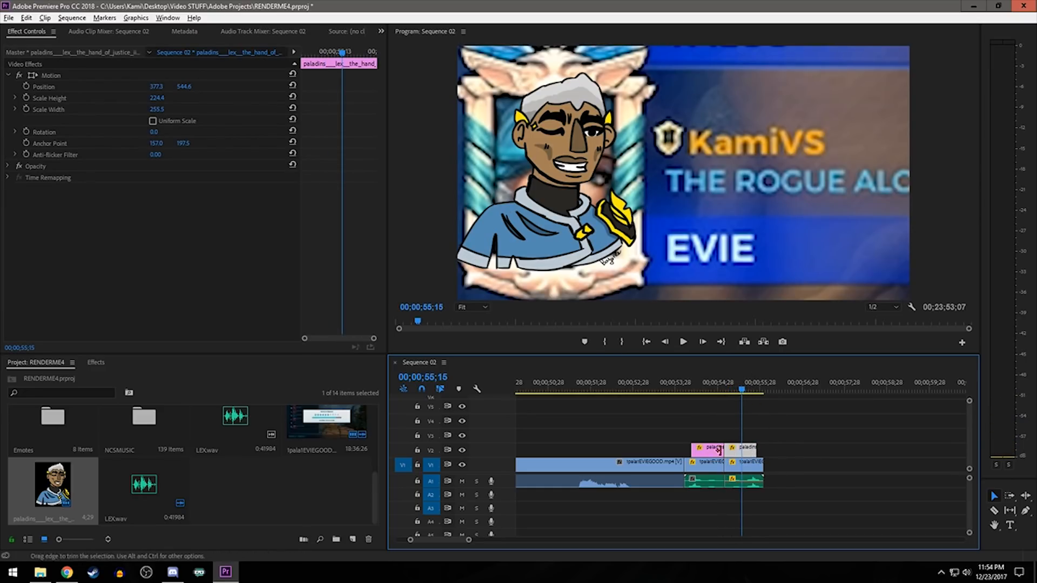
# - Duplicate the original Lex section's picture, gameplay and sound again and place the copy directly after the reversed one
pyautogui.moveTo(716, 415); pyautogui.dragTo(690, 491)
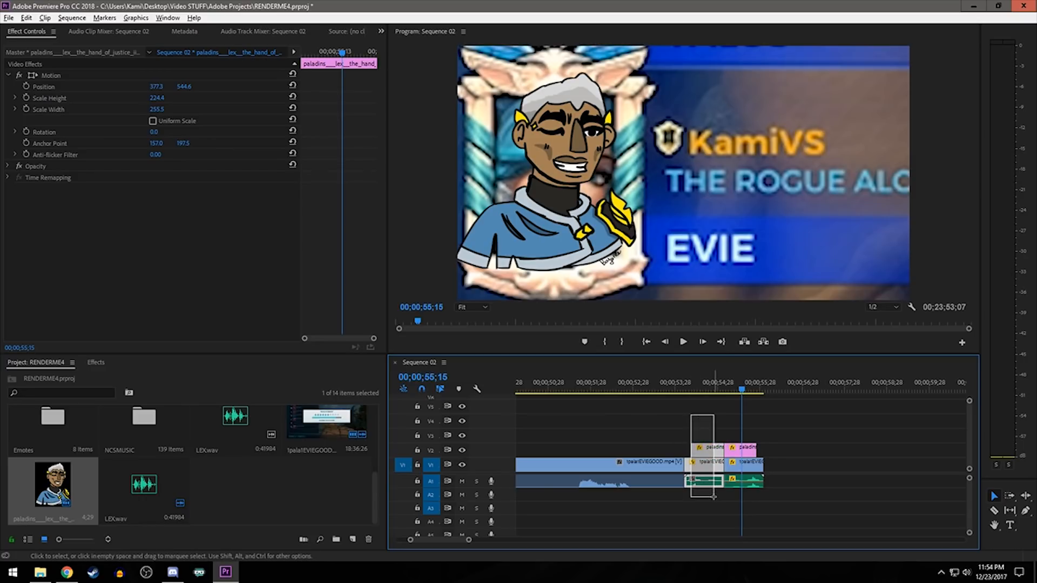
pyautogui.click(672, 384)
pyautogui.click(683, 342)
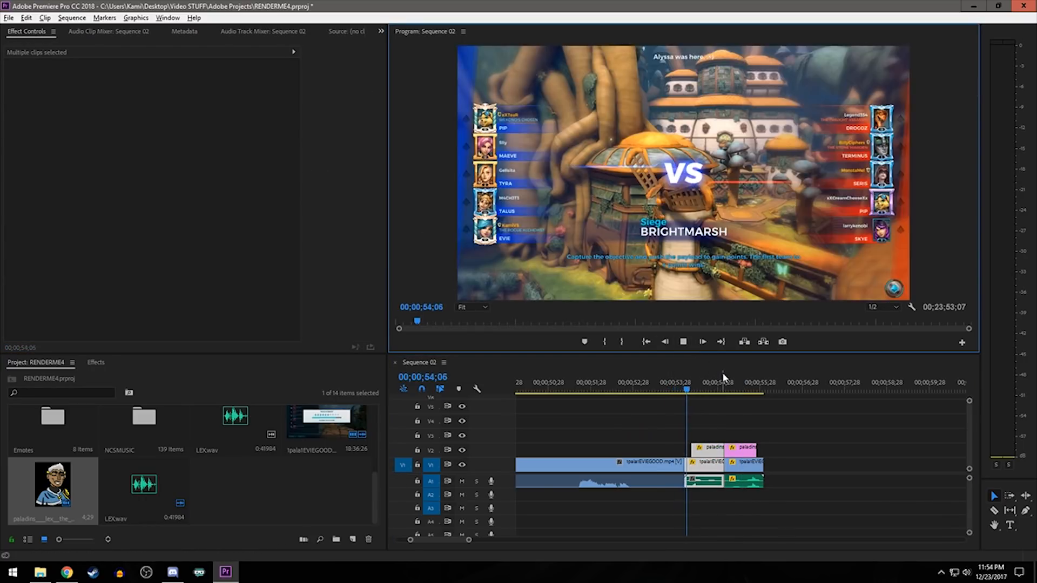
pyautogui.click(734, 379)
pyautogui.click(772, 382)
pyautogui.hotkey('ctrl', 'v')
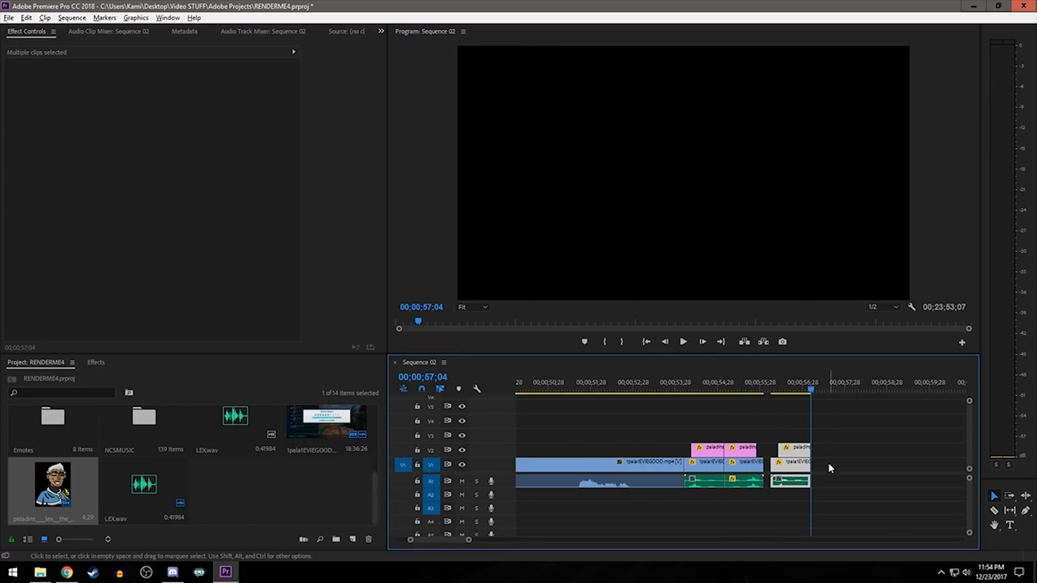
pyautogui.moveTo(788, 512); pyautogui.dragTo(800, 429)
pyautogui.moveTo(794, 464); pyautogui.dragTo(787, 465)
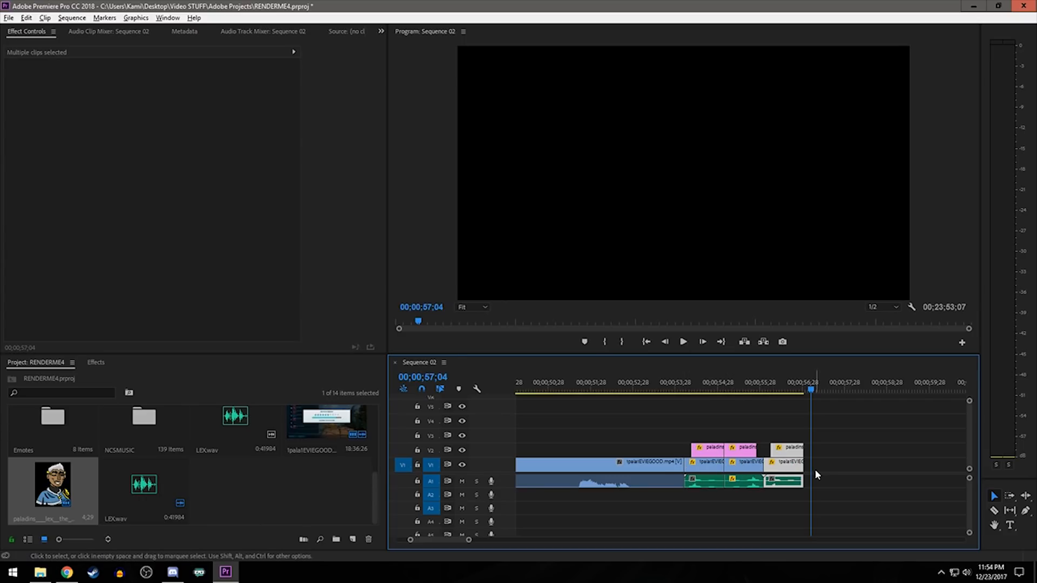
# - Set the speed of the third Lex gameplay clip to 50%
pyautogui.scroll(-1, 834, 490)
pyautogui.moveTo(706, 519); pyautogui.dragTo(707, 467)
pyautogui.rightClick(707, 470)
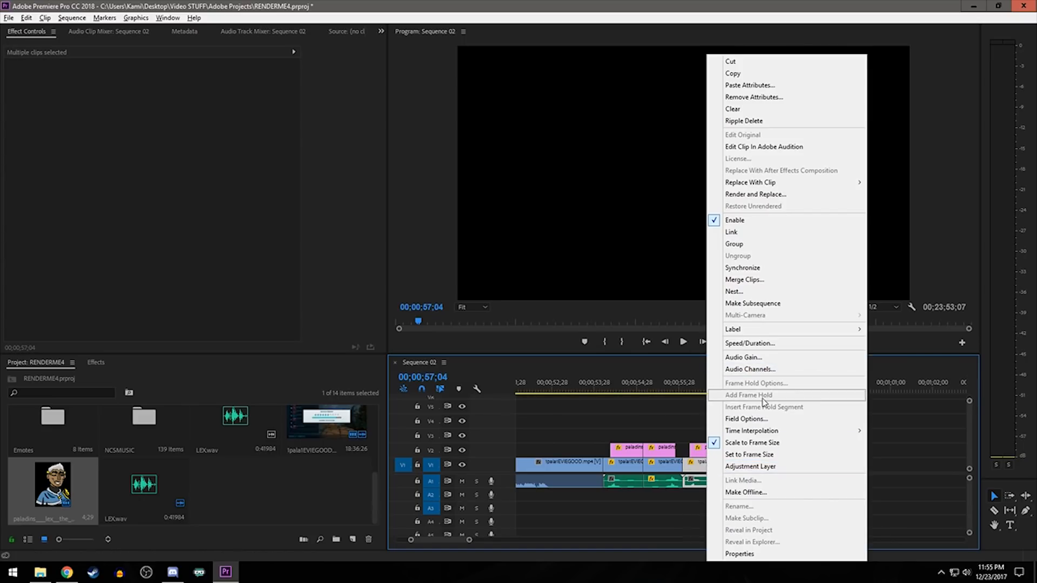
pyautogui.click(754, 342)
pyautogui.write('50')
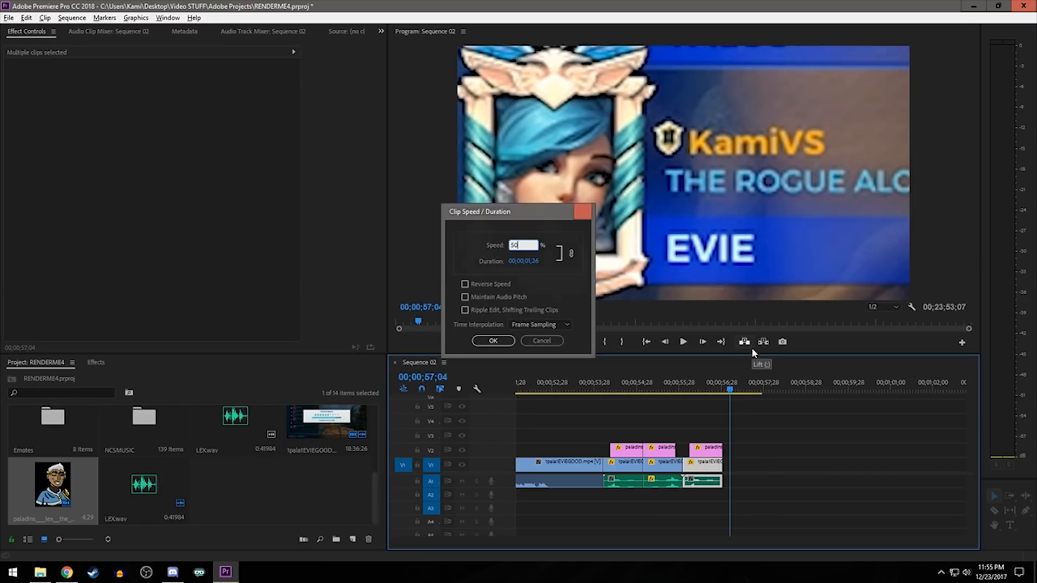
pyautogui.press('Return')
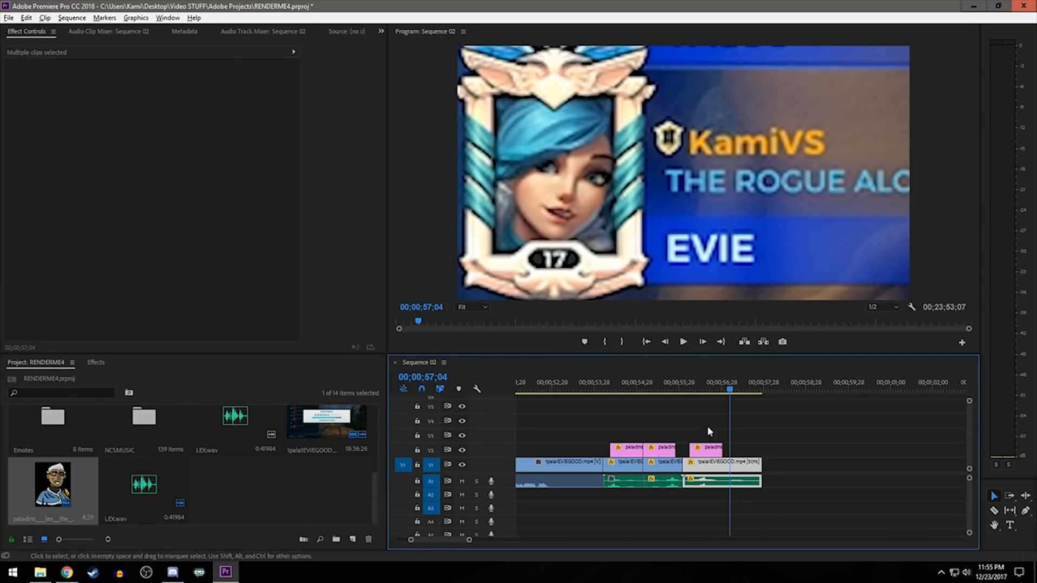
# - Fit the third Lex picture on V2 from the end of the slowed clip's zoom to that clip's end, and play the whole Lex section
pyautogui.click(722, 390)
pyautogui.moveTo(706, 448); pyautogui.dragTo(725, 448)
pyautogui.moveTo(682, 386); pyautogui.dragTo(699, 390)
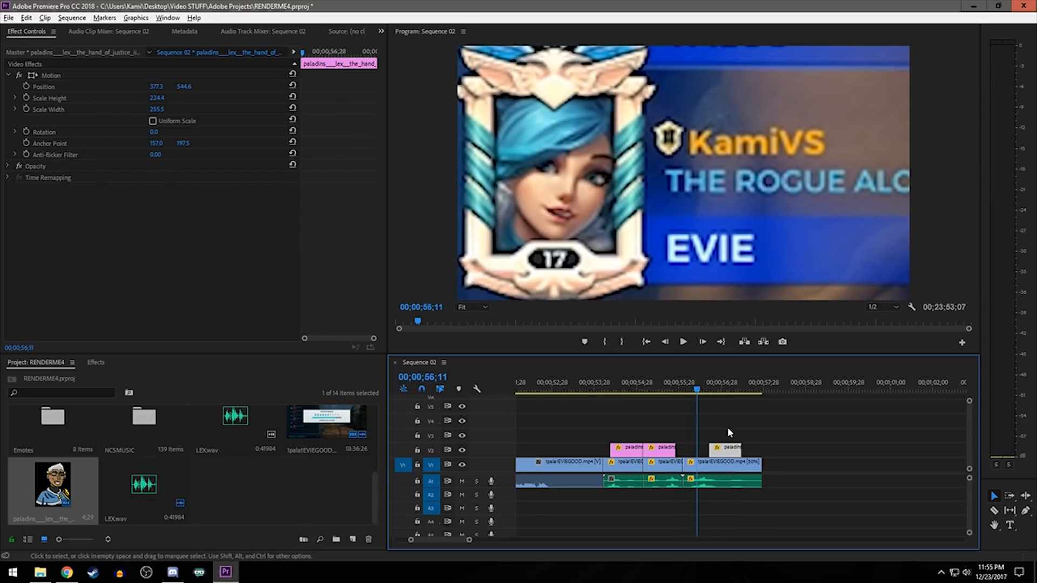
pyautogui.click(724, 463)
pyautogui.moveTo(315, 53); pyautogui.dragTo(315, 52)
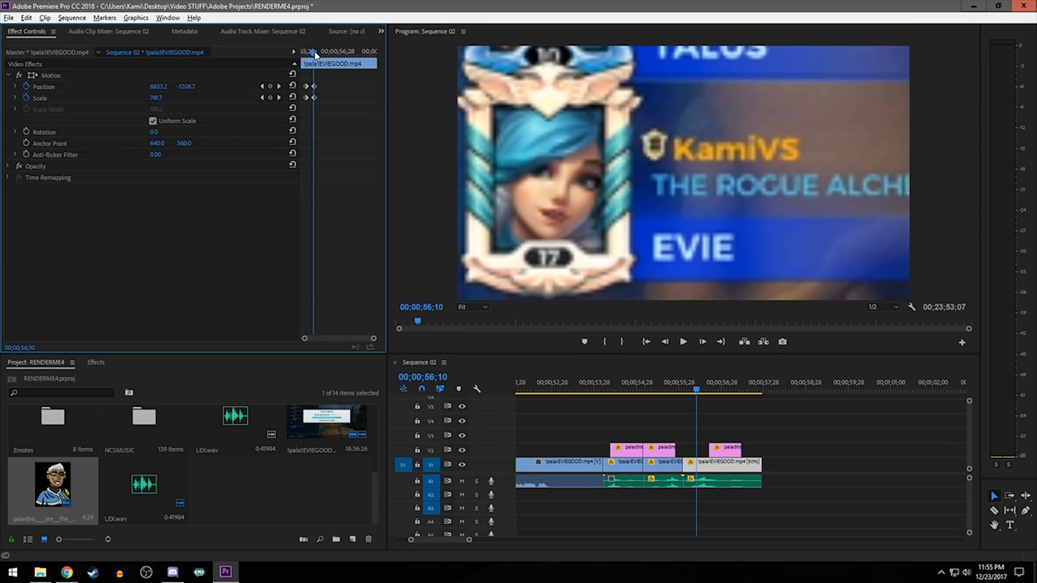
pyautogui.moveTo(726, 456); pyautogui.dragTo(763, 452)
pyautogui.click(587, 388)
pyautogui.press('space')
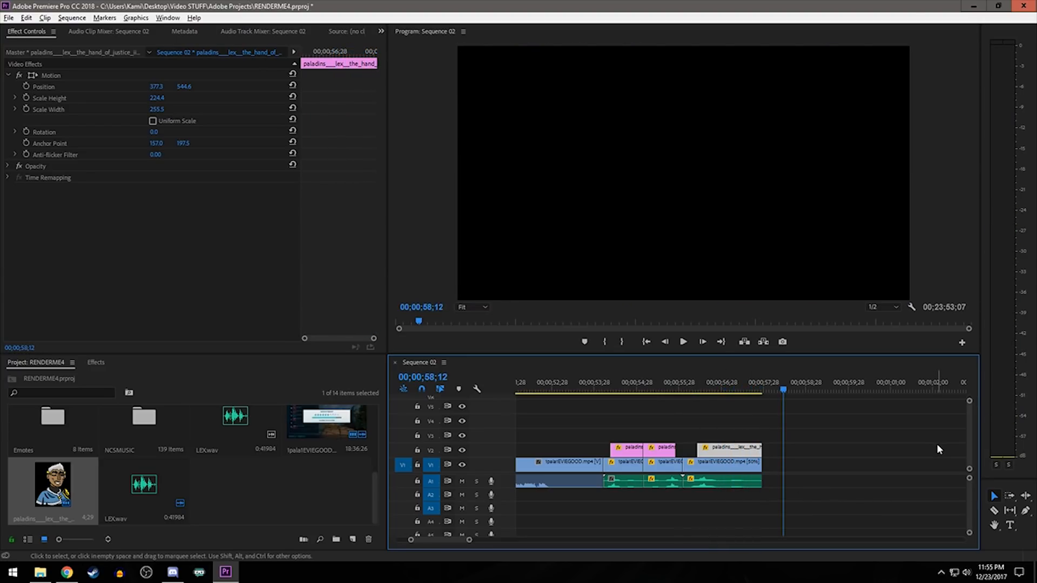
pyautogui.scroll(-14, 763, 464)
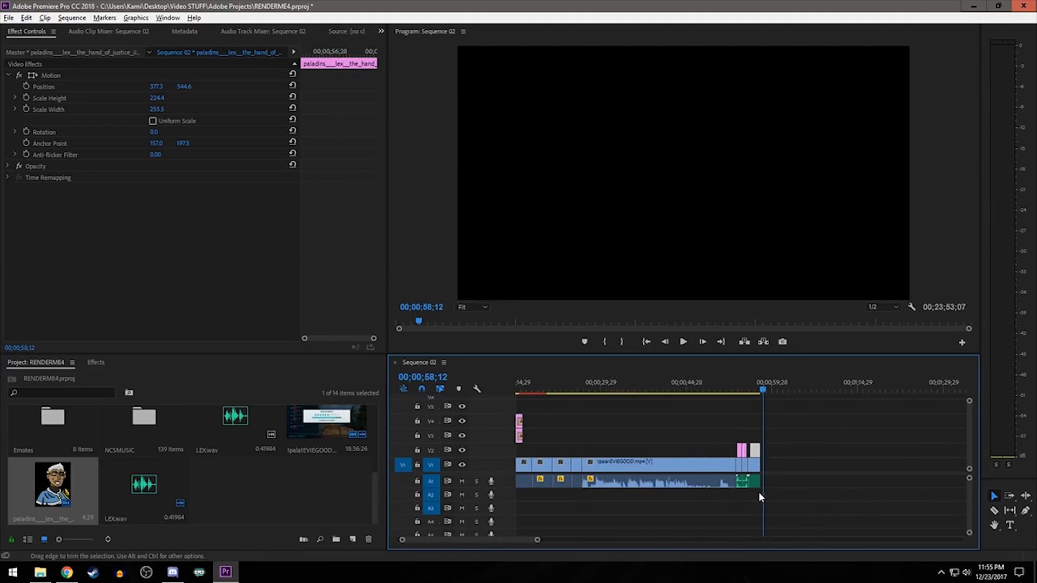